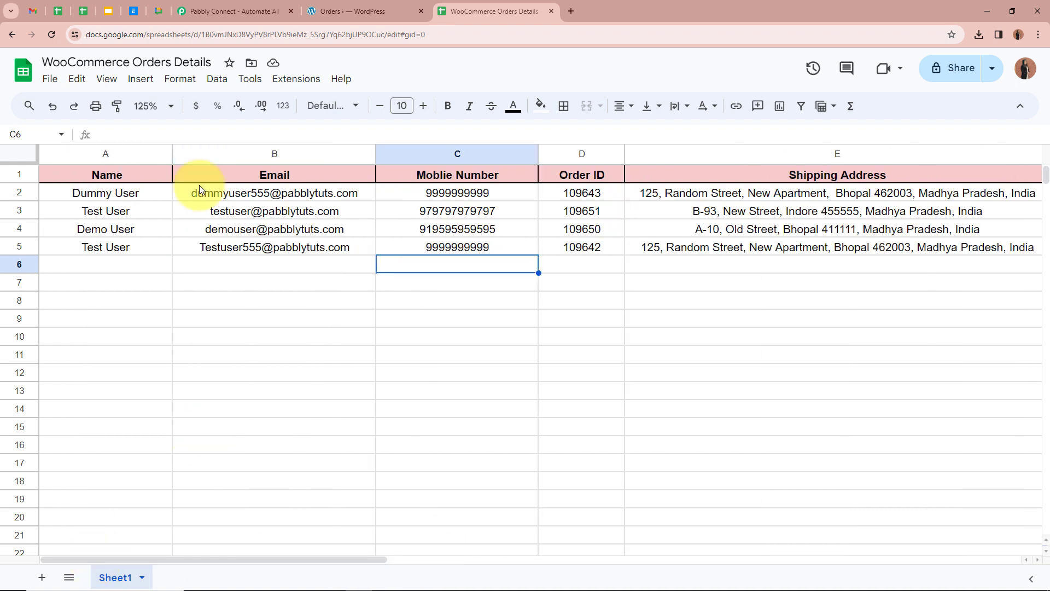
# Switch to the Pabbly site, sign in to the account and open the Pabbly Connect dashboard
pyautogui.click(218, 11)
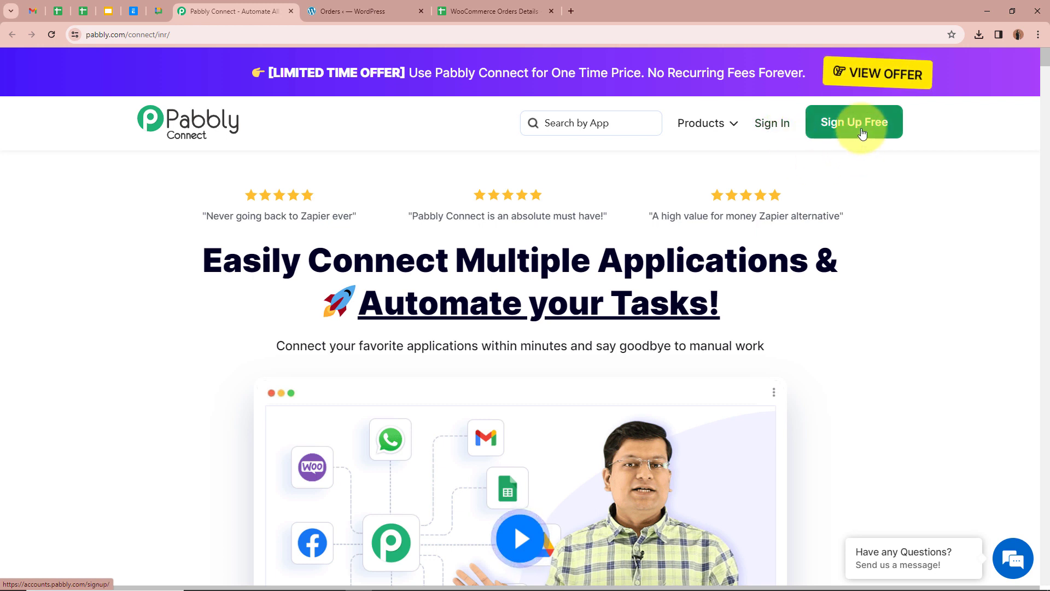
pyautogui.click(787, 130)
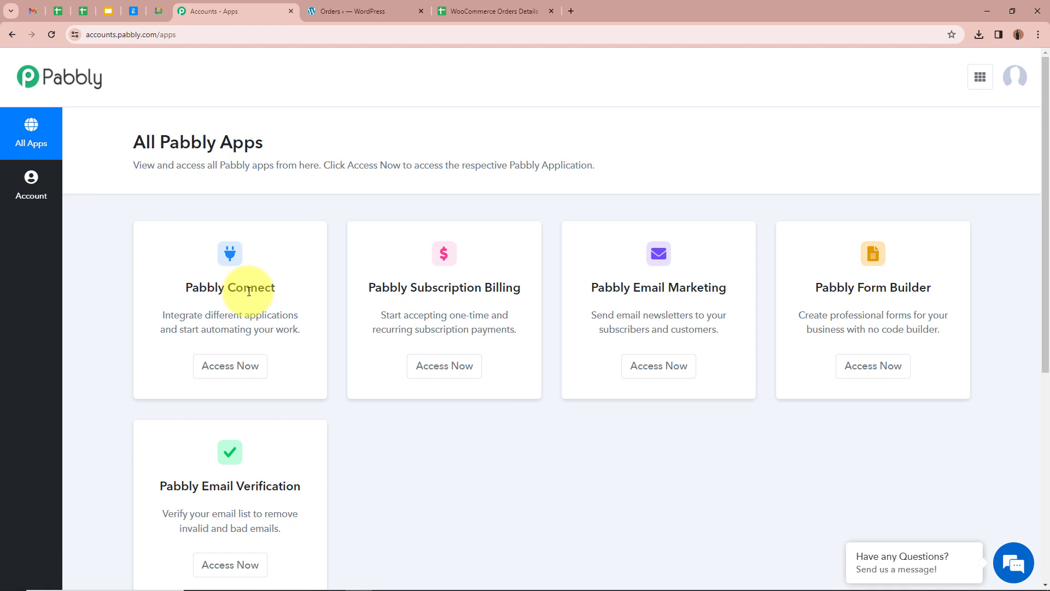
pyautogui.click(229, 366)
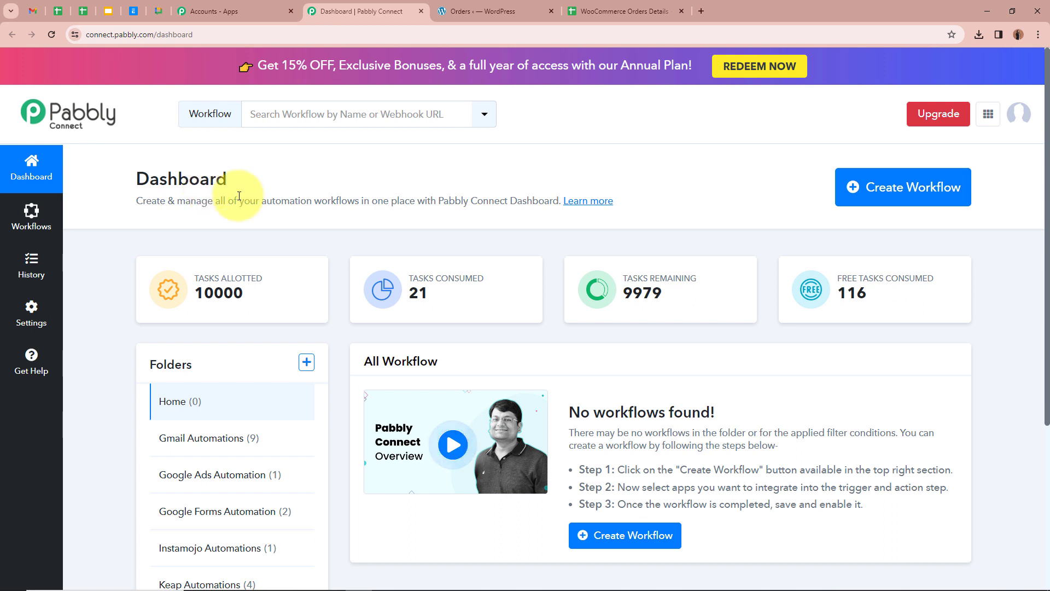
# Create a workflow for automatically updating WooCommerce order status in Google Sheets, stored in the WooCommerce Automations folder
pyautogui.click(902, 211)
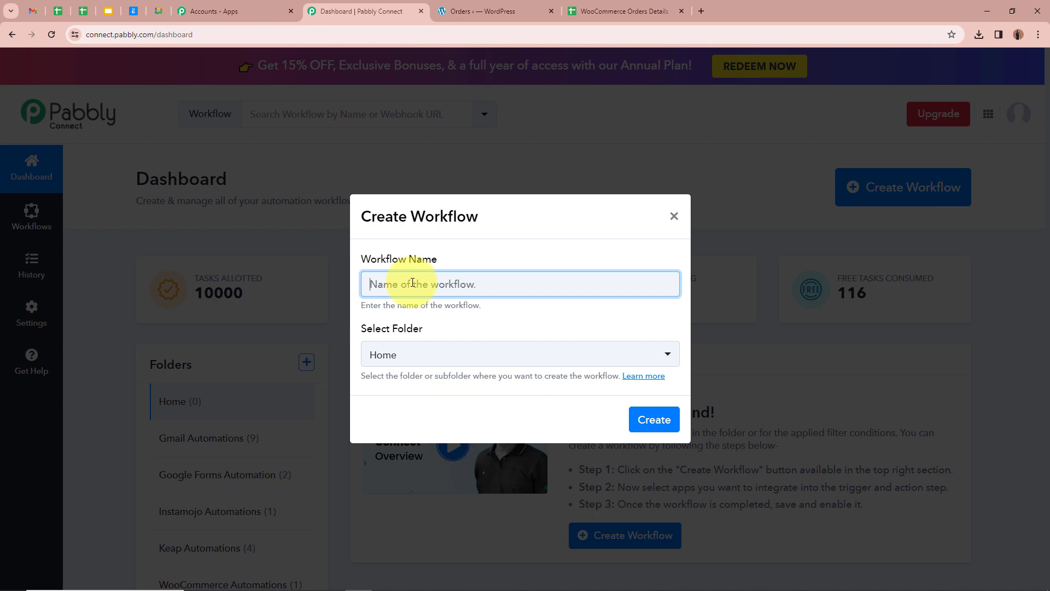
pyautogui.hotkey('ctrl', 'v')
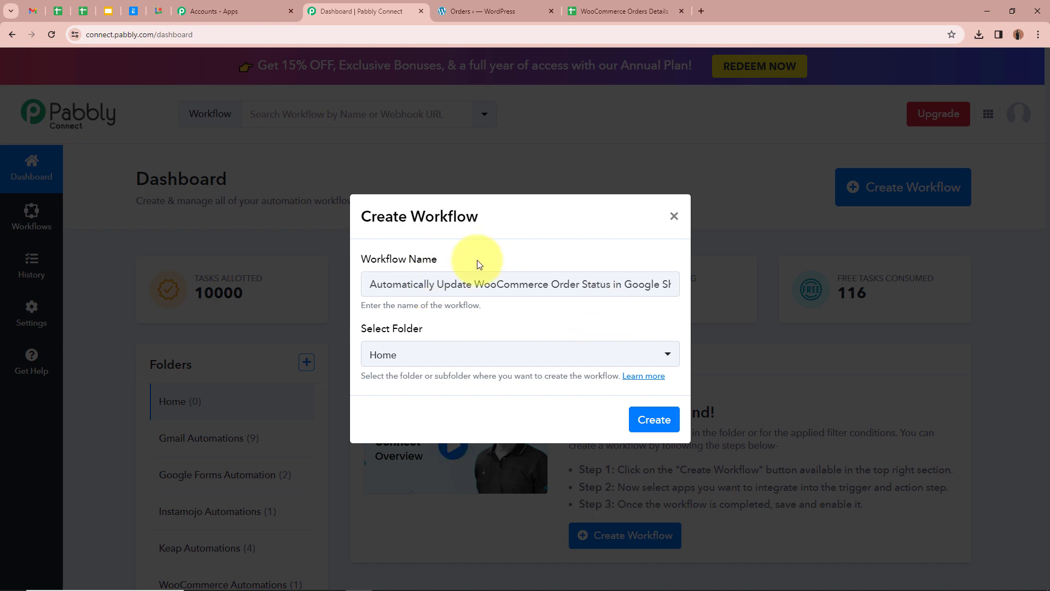
pyautogui.click(670, 355)
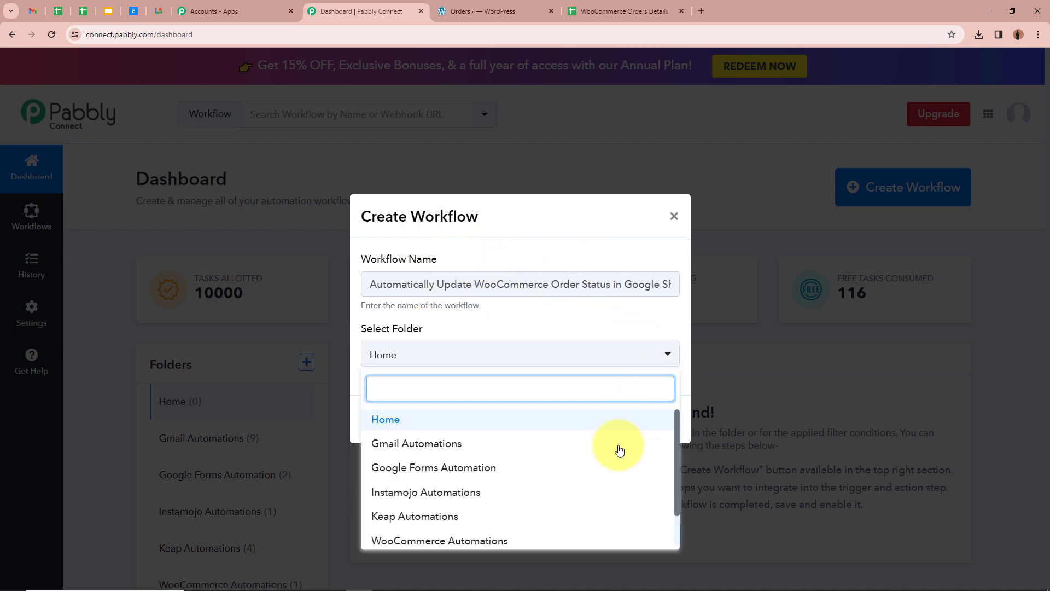
pyautogui.scroll(-1, 580, 448)
pyautogui.scroll(1, 581, 450)
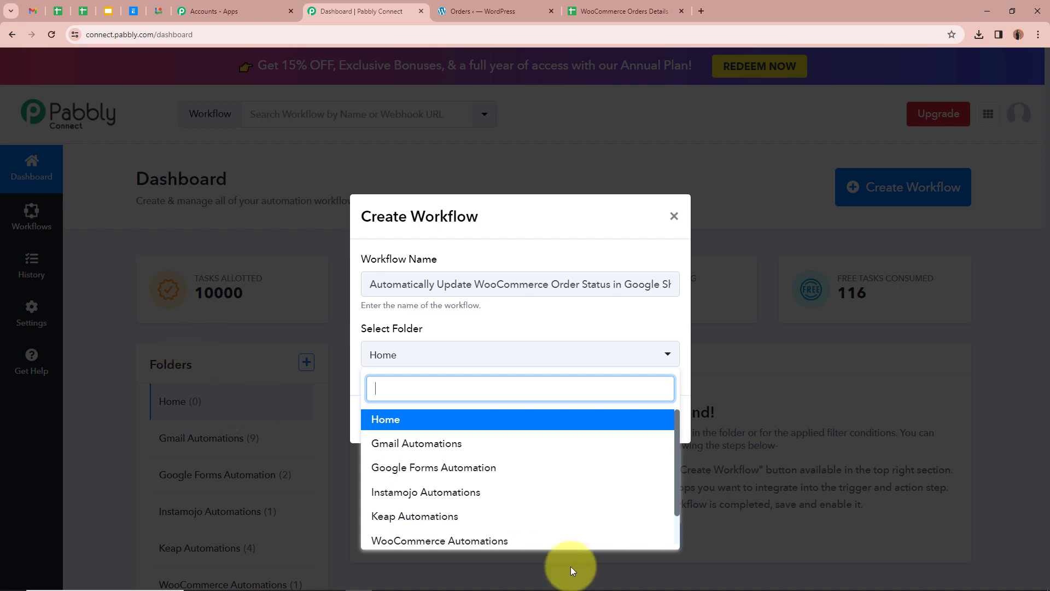
pyautogui.scroll(-1, 584, 488)
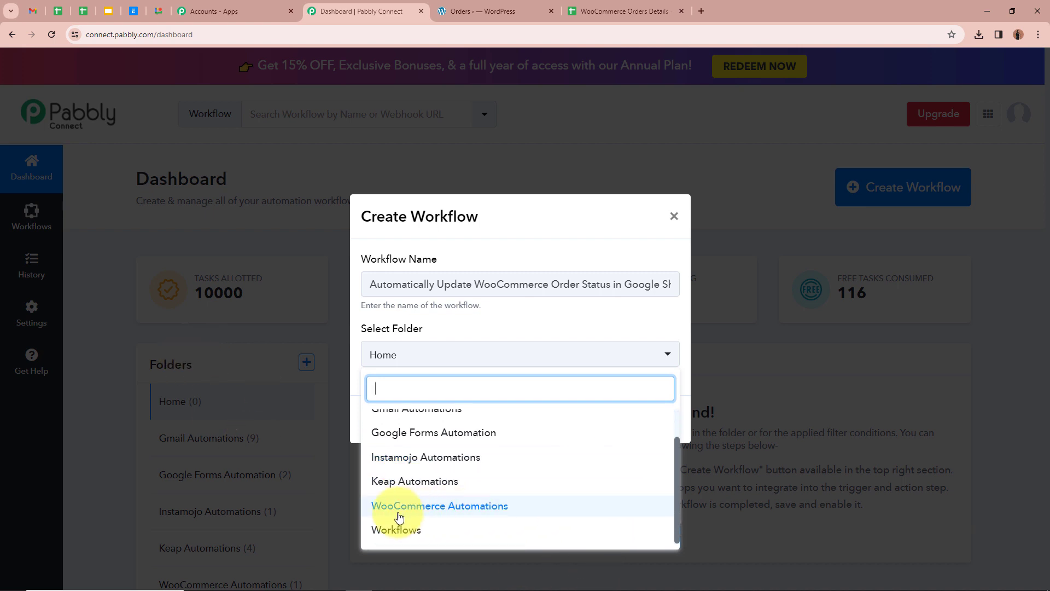
pyautogui.click(522, 511)
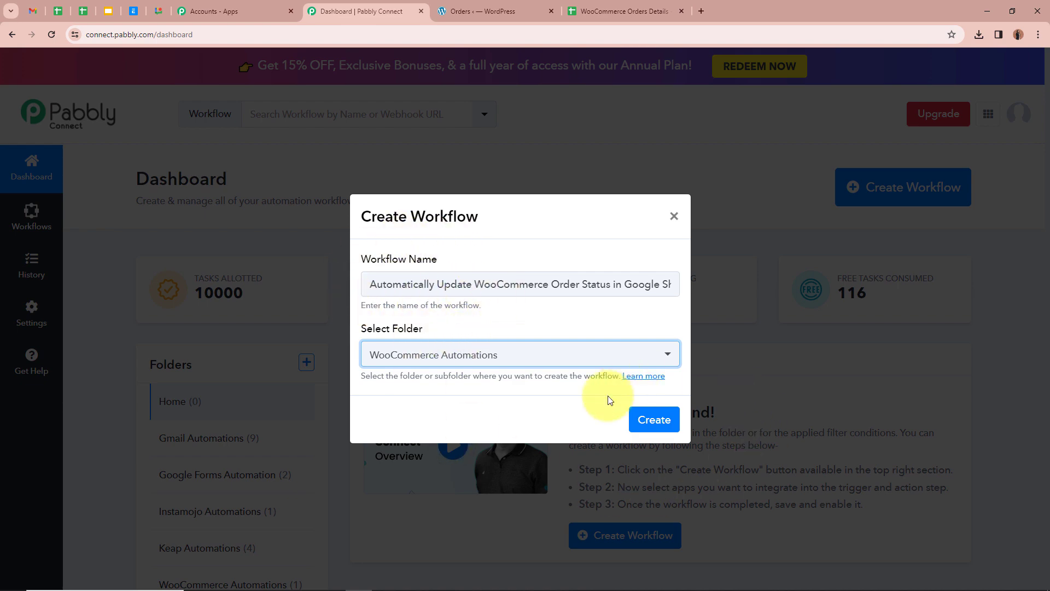
pyautogui.click(652, 419)
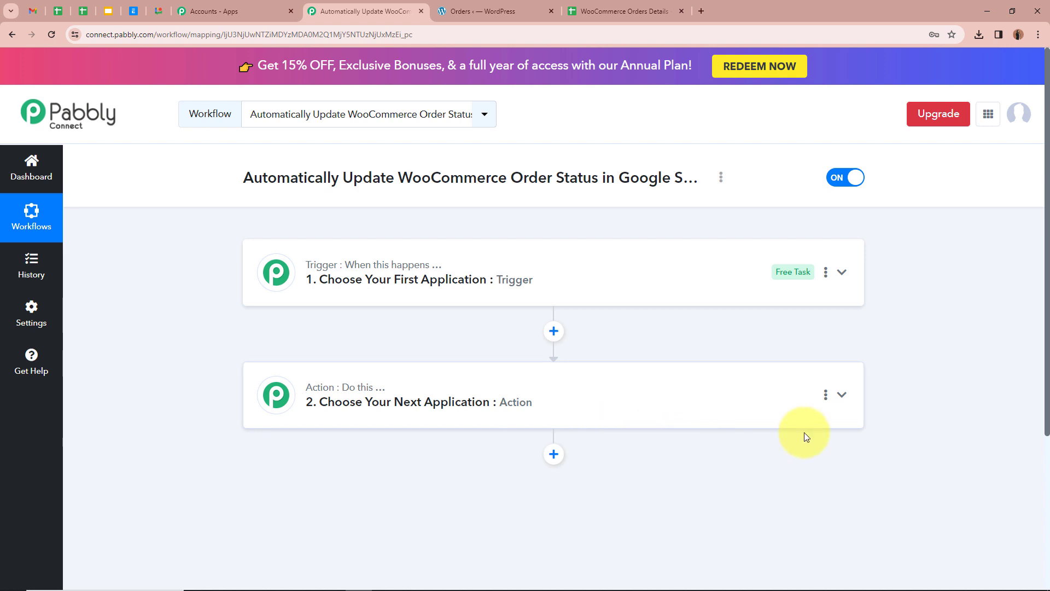
# Set the workflow's trigger application to WooCommerce with the Order Updated event
pyautogui.click(843, 275)
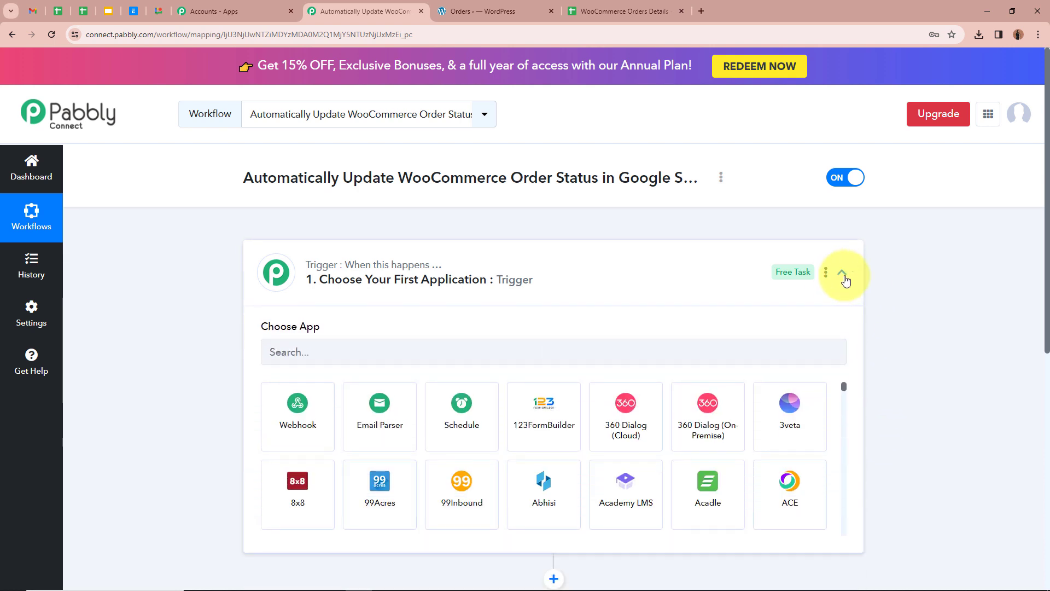
pyautogui.click(377, 358)
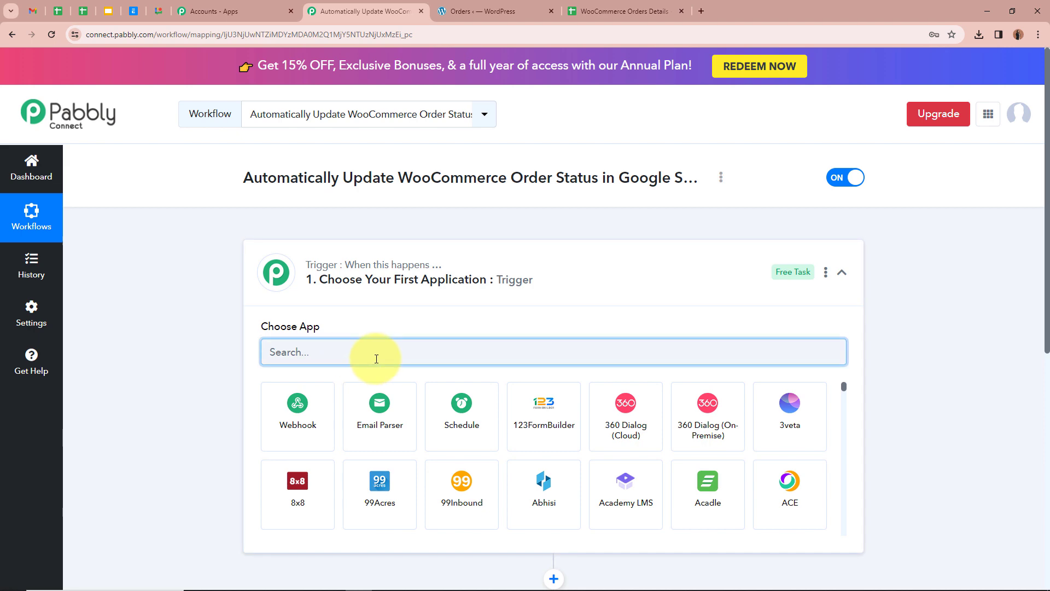
pyautogui.write('Woo')
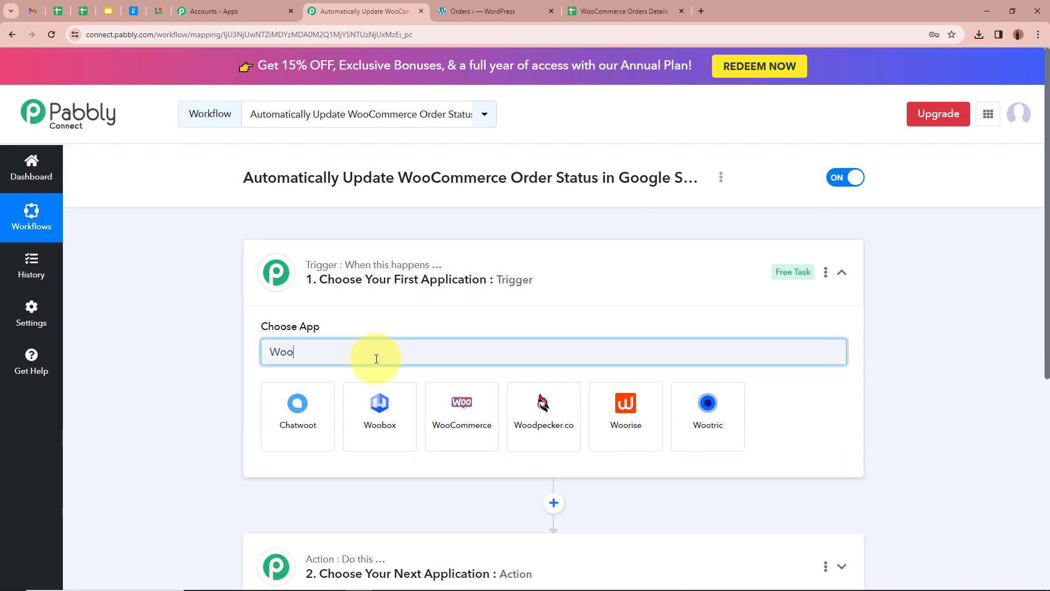
pyautogui.click(474, 407)
pyautogui.click(343, 411)
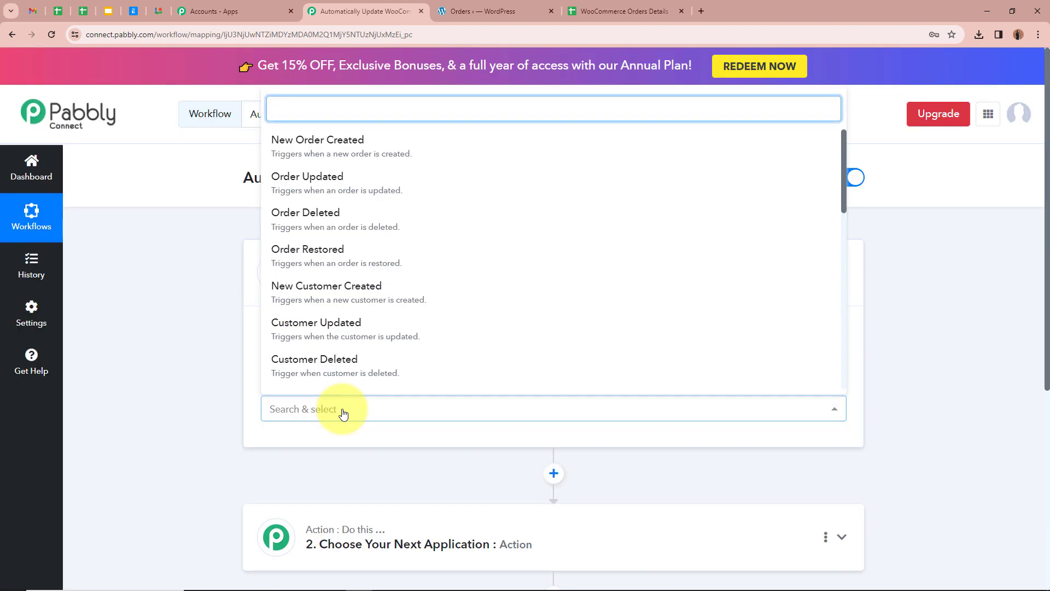
pyautogui.click(394, 183)
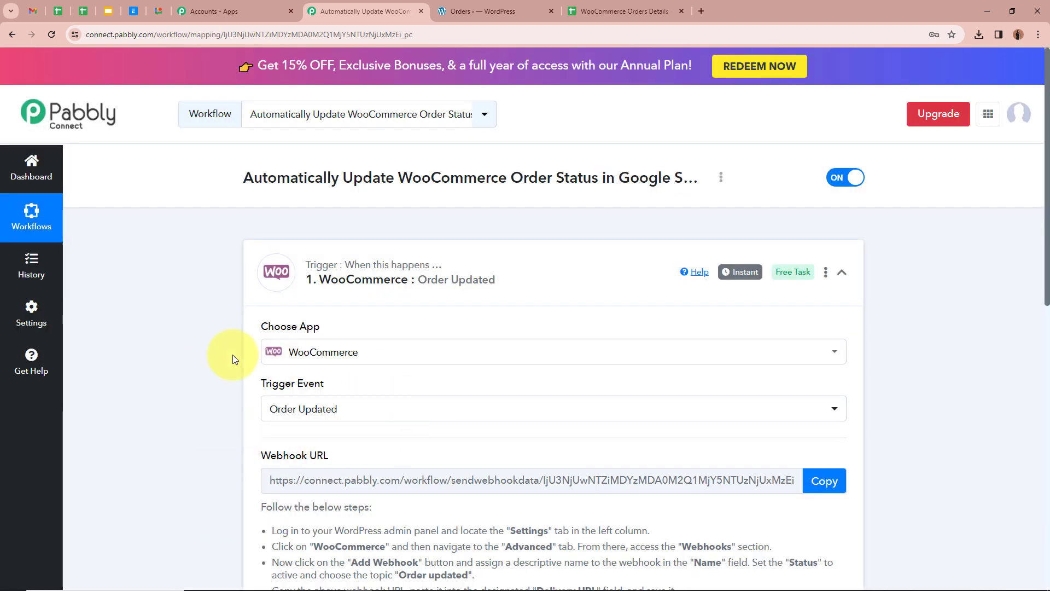
# Copy the trigger's webhook URL and review the WooCommerce webhook setup instructions below it
pyautogui.scroll(-3, 204, 403)
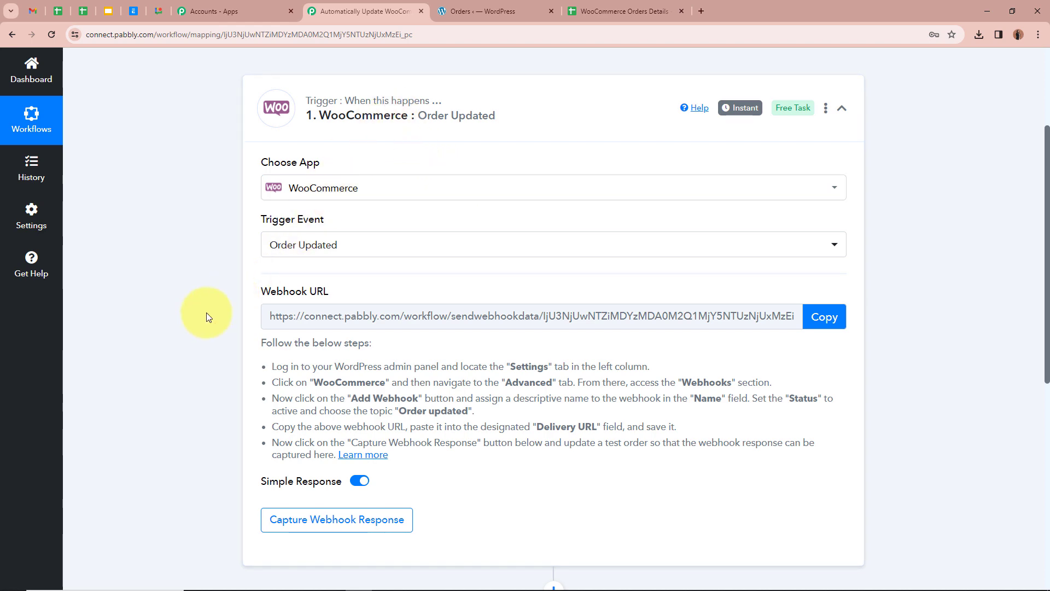
pyautogui.scroll(-1, 206, 317)
pyautogui.click(827, 262)
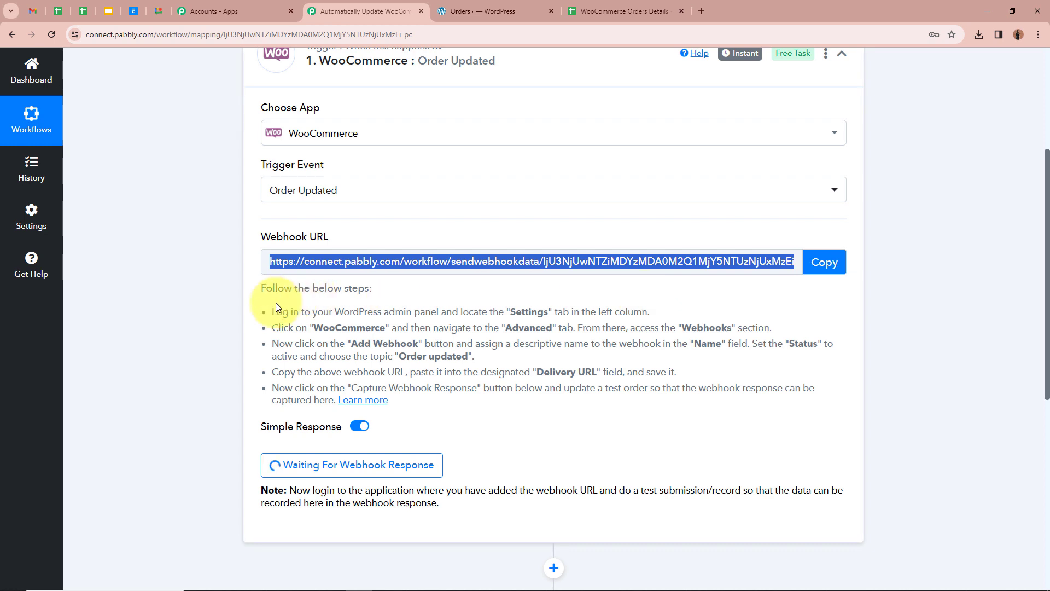
pyautogui.moveTo(265, 286); pyautogui.dragTo(729, 409)
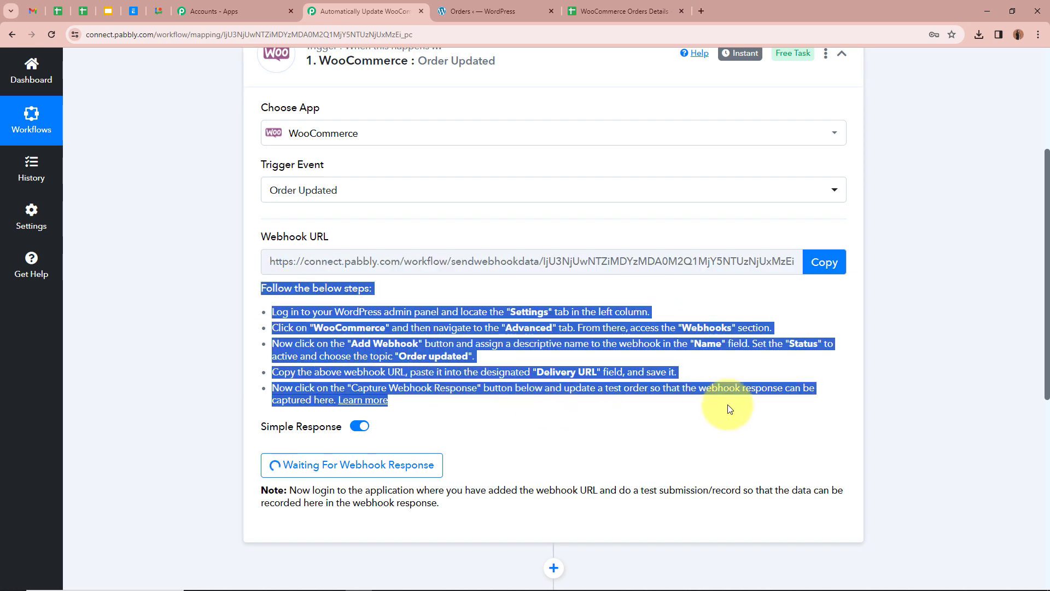
pyautogui.click(894, 394)
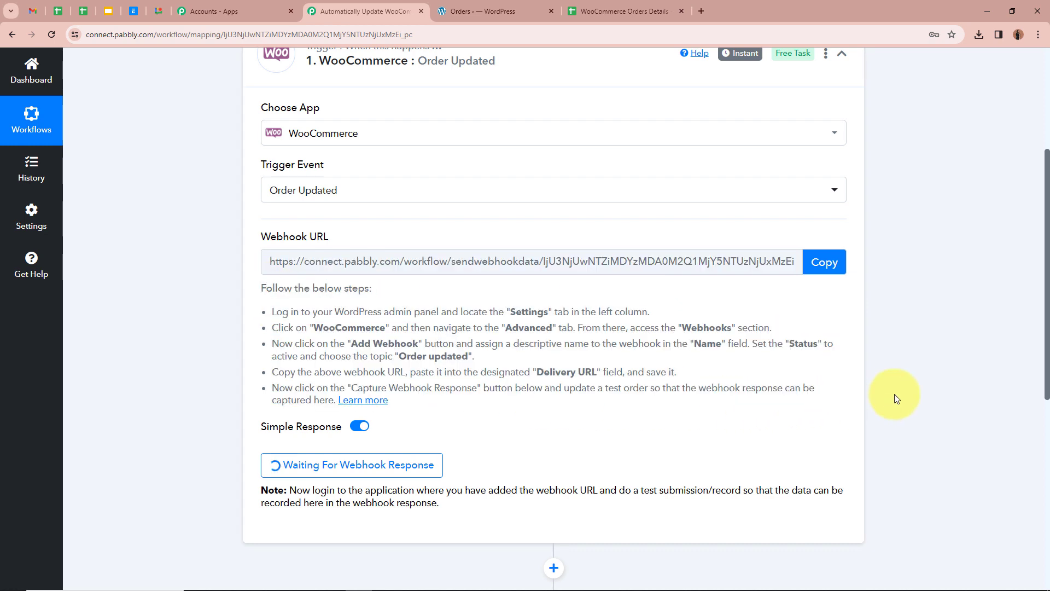
# Switch to the WordPress admin and start a new webhook in WooCommerce's advanced settings
pyautogui.click(513, 6)
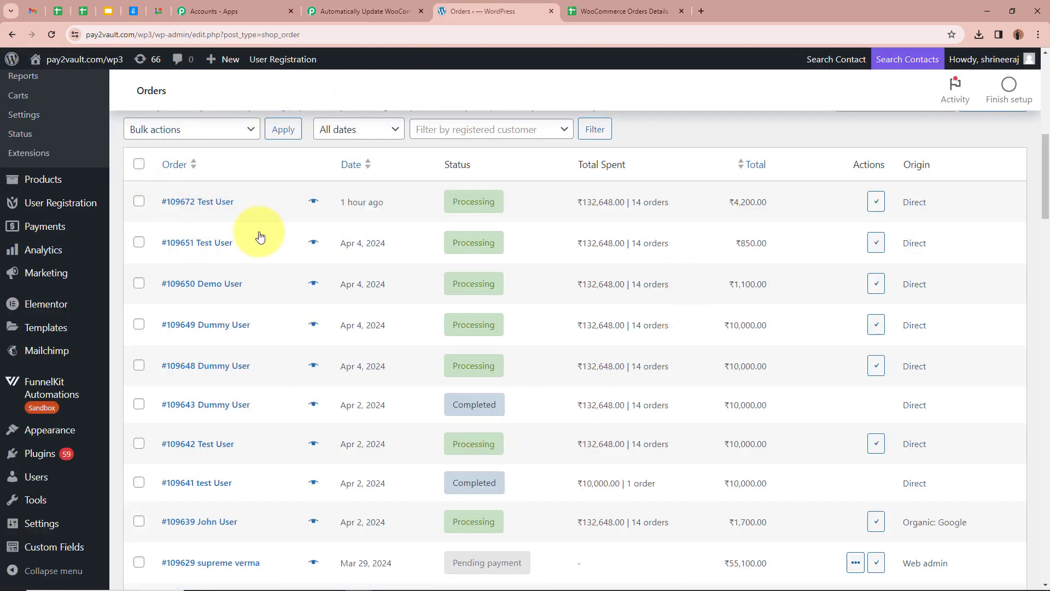
pyautogui.scroll(4, 59, 262)
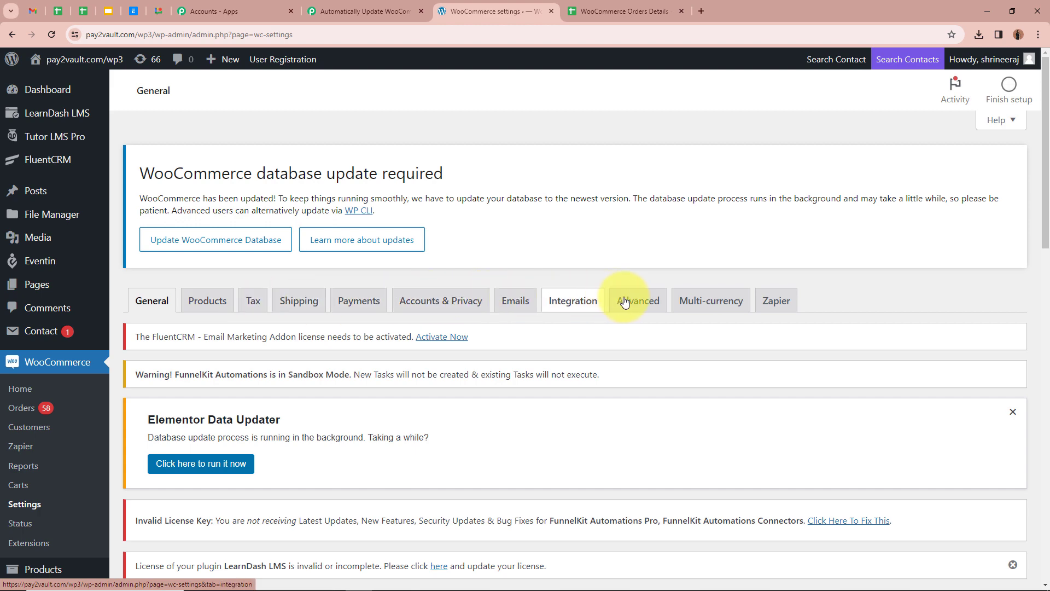
pyautogui.click(642, 303)
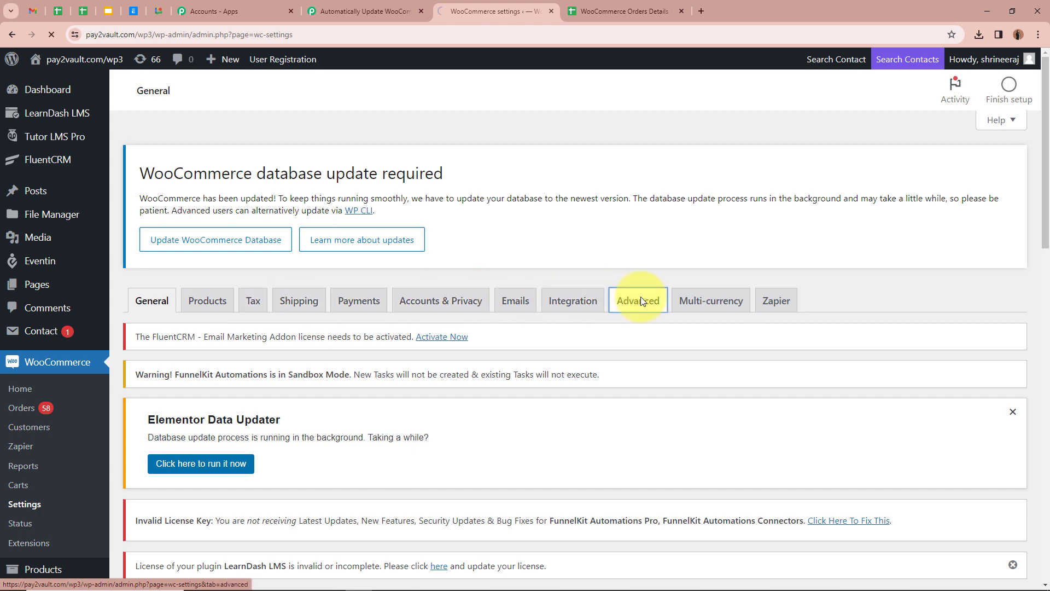
pyautogui.scroll(-6, 678, 386)
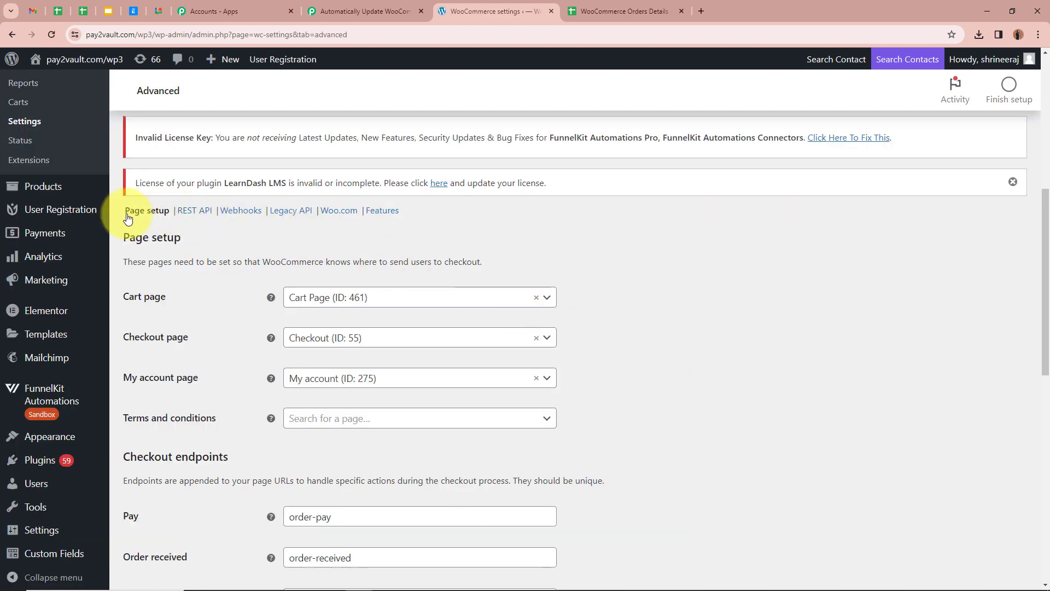
pyautogui.click(240, 216)
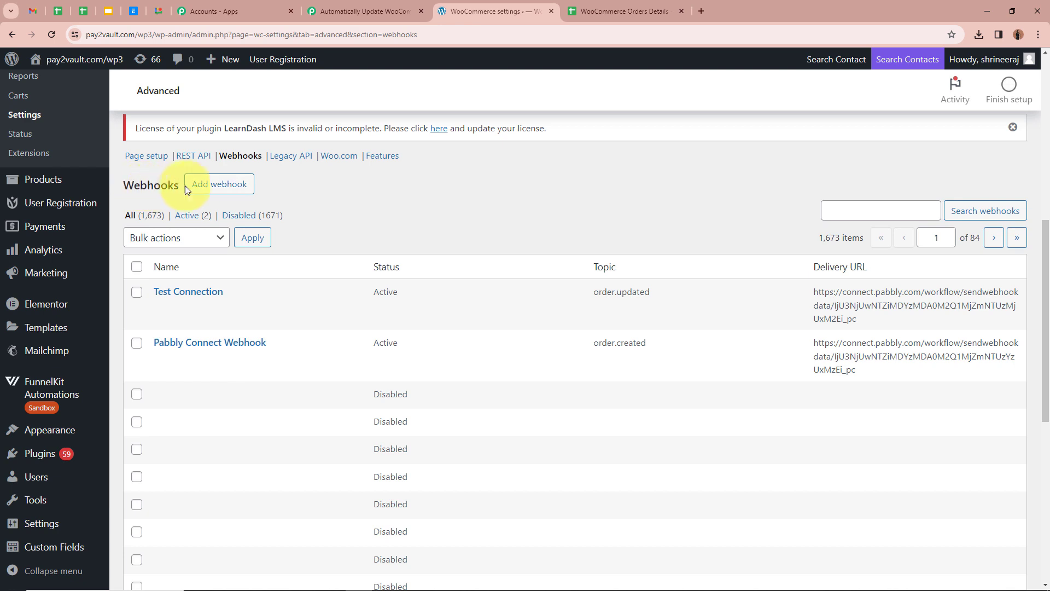
pyautogui.click(217, 189)
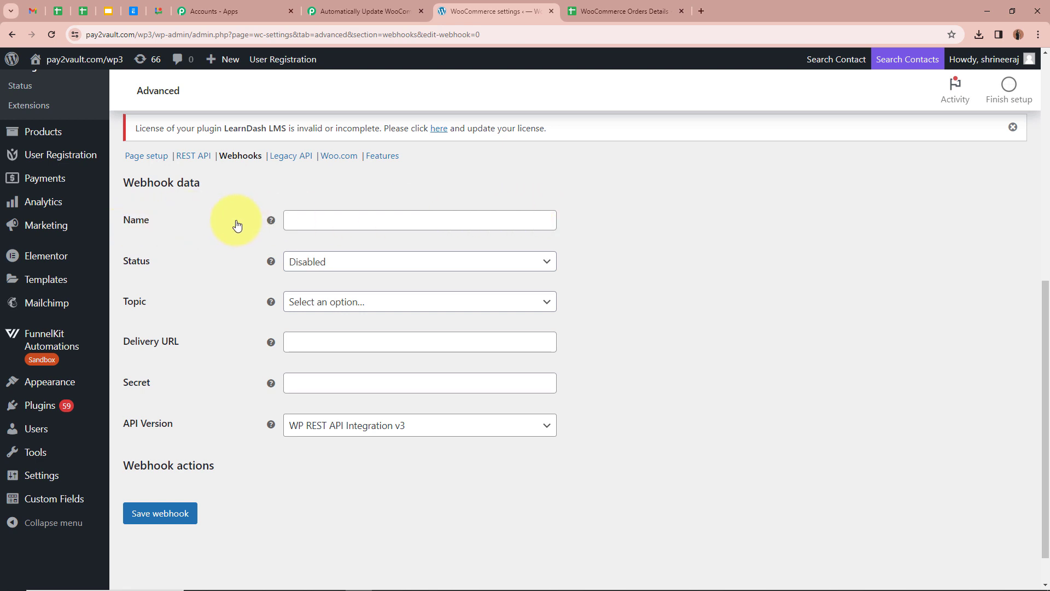
# Name the new webhook Dummy and set its status to Active
pyautogui.click(369, 218)
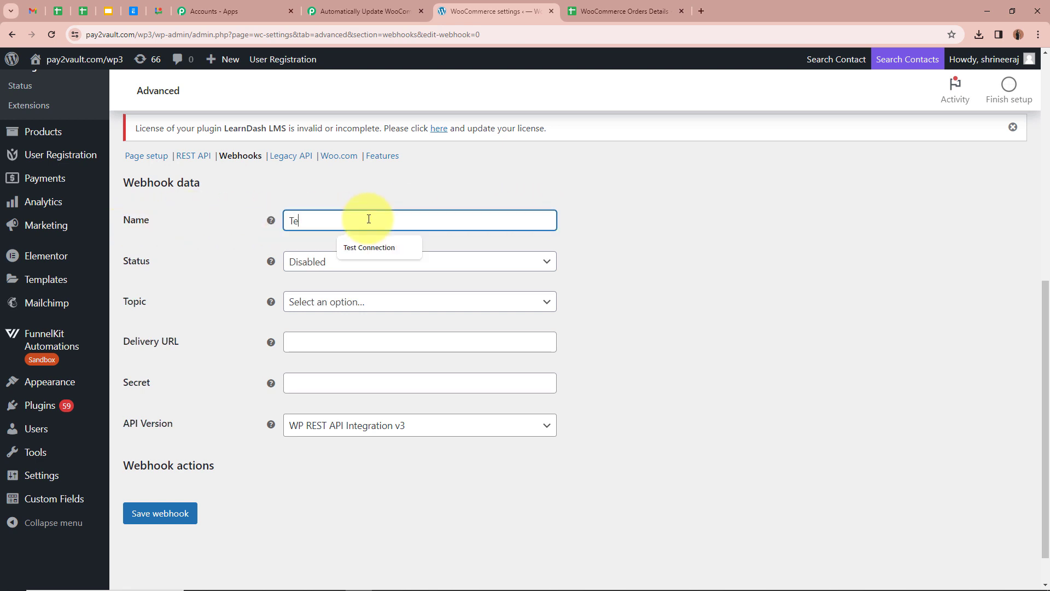
pyautogui.write('Tes')
pyautogui.press('BackSpace')
pyautogui.press('BackSpace')
pyautogui.press('BackSpace')
pyautogui.write('Dummy')
pyautogui.click(410, 265)
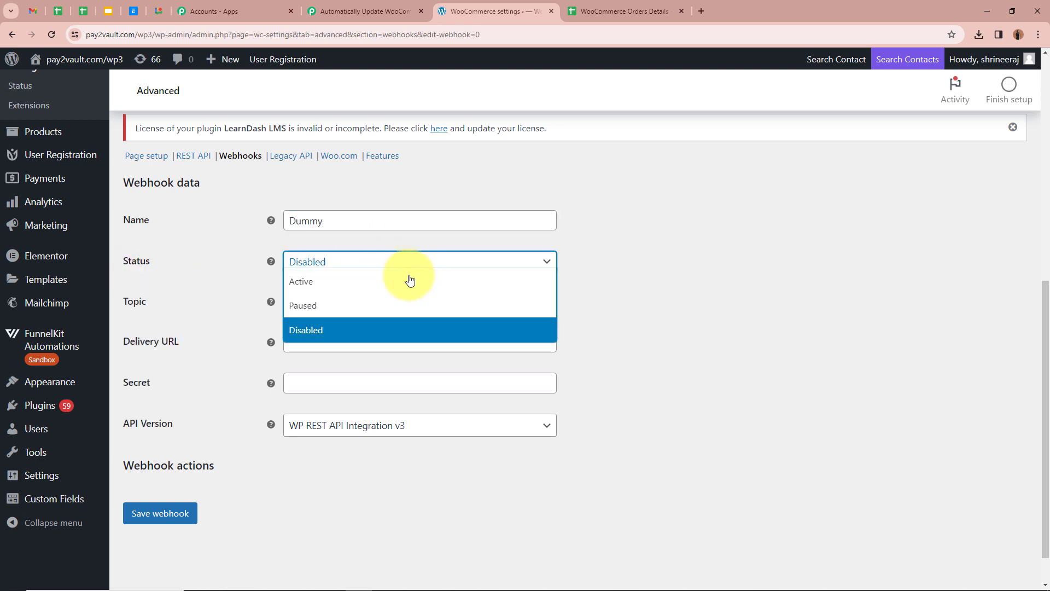
pyautogui.click(400, 283)
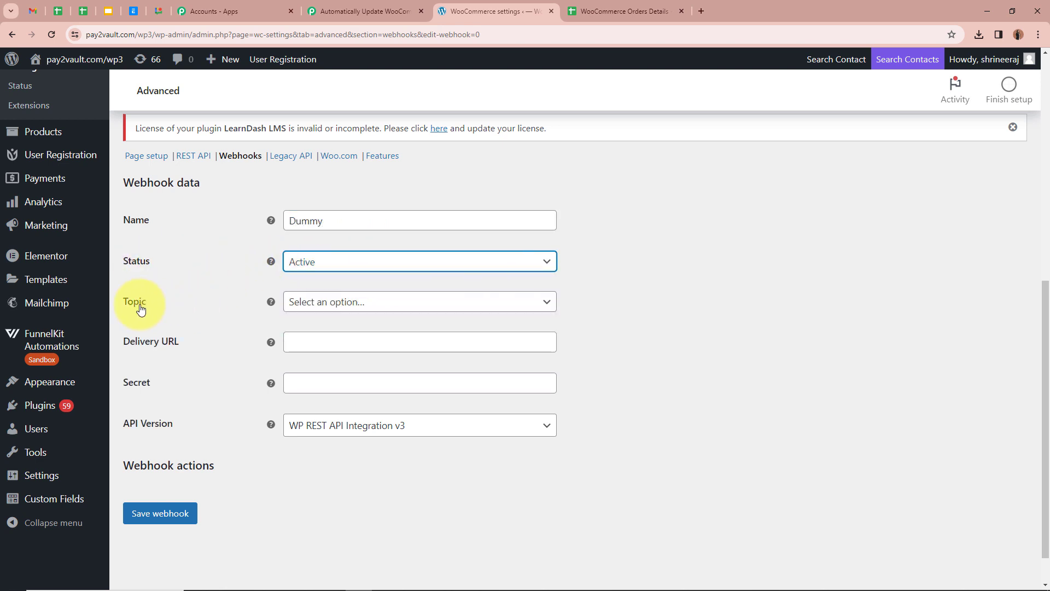
# Set the Dummy webhook's topic to Order updated
pyautogui.click(464, 311)
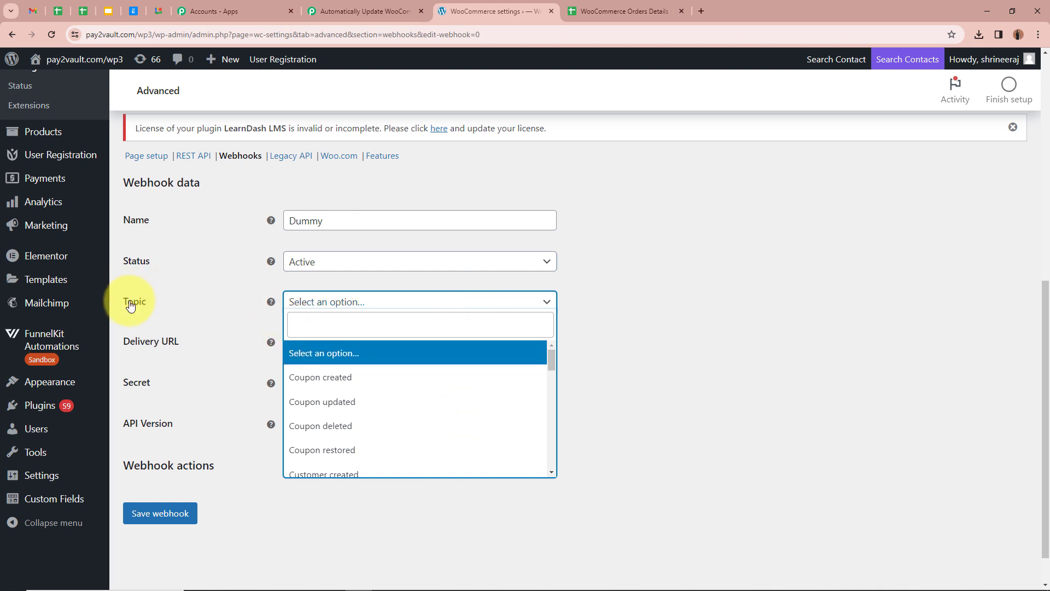
pyautogui.scroll(-5, 486, 414)
pyautogui.scroll(3, 486, 414)
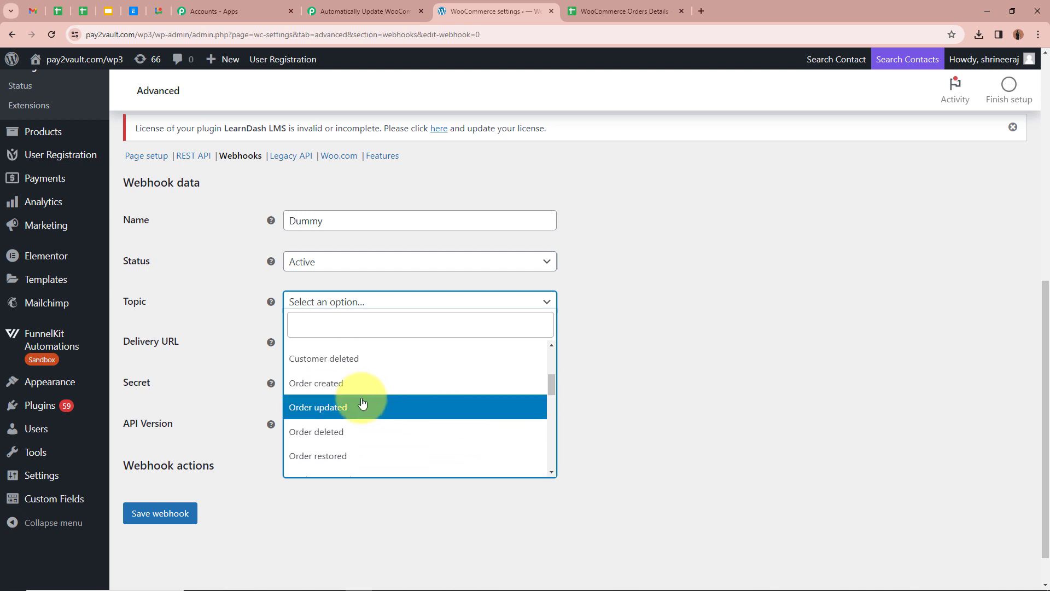
pyautogui.click(370, 404)
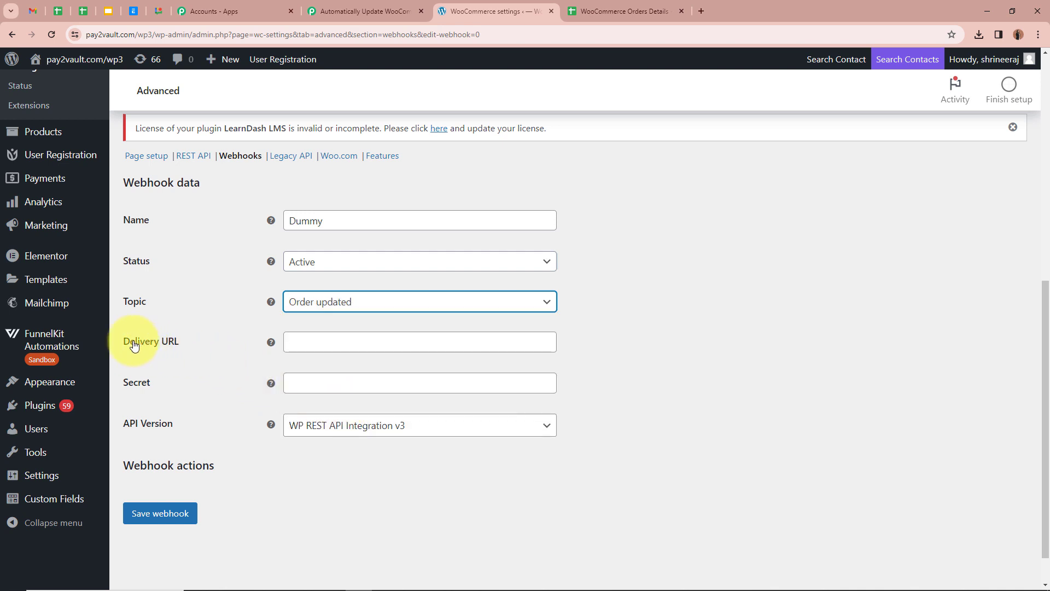
# Save the webhook with the copied Pabbly webhook URL as its delivery URL and return to the webhook list
pyautogui.click(369, 347)
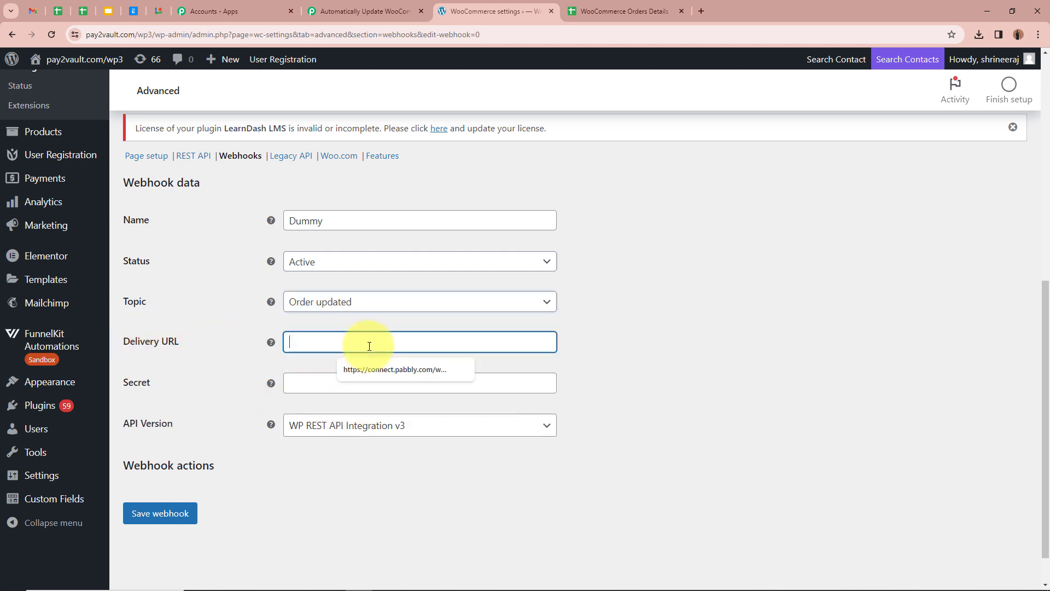
pyautogui.hotkey('ctrl', 'v')
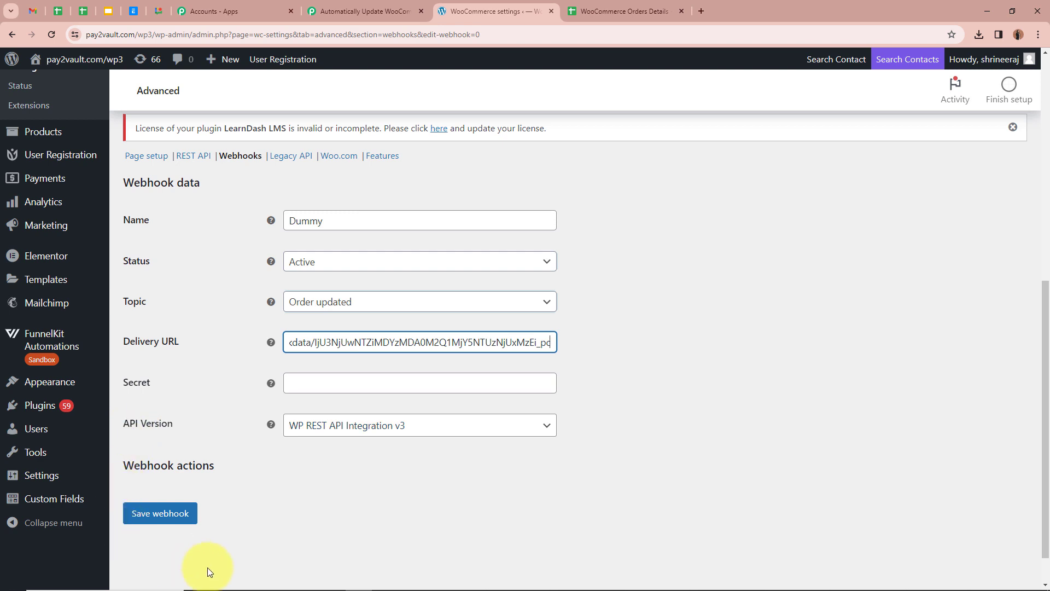
pyautogui.click(176, 512)
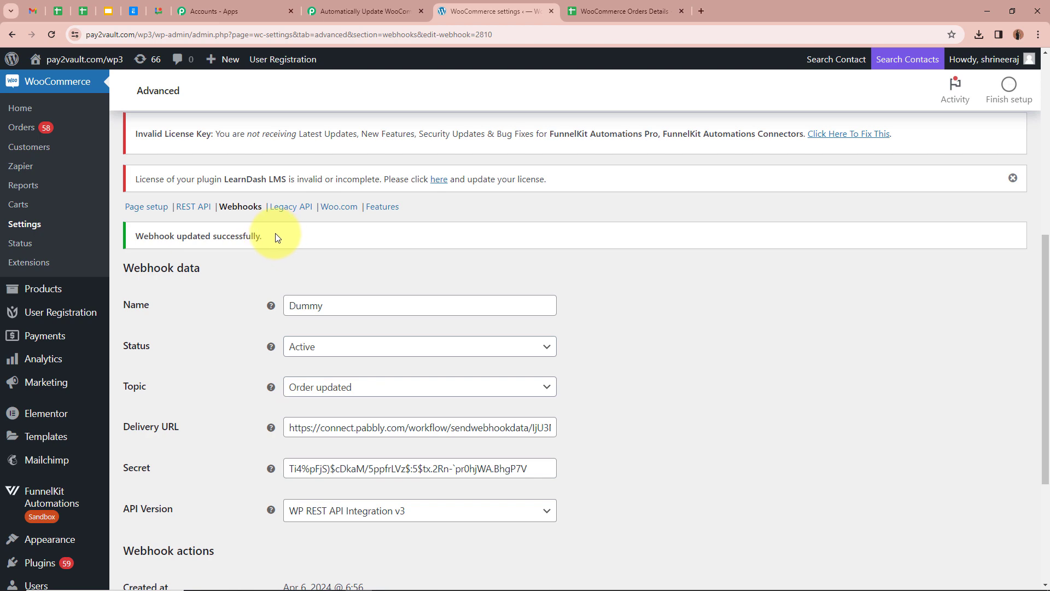
pyautogui.click(247, 211)
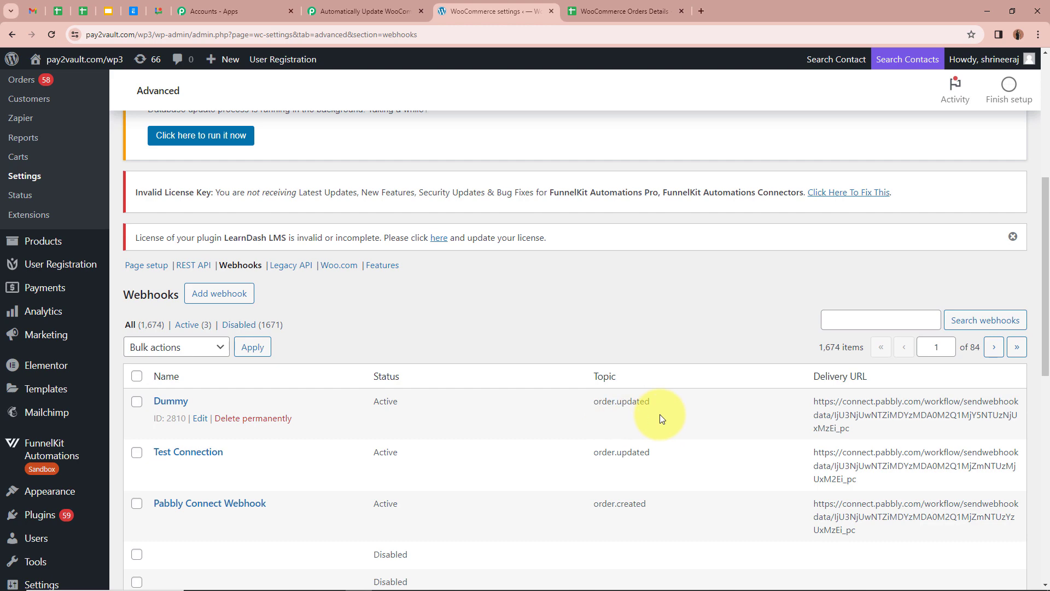
# Switch to the Pabbly Connect workflow and re-capture the WooCommerce trigger's webhook response, confirming the recapture
pyautogui.scroll(-1, 410, 433)
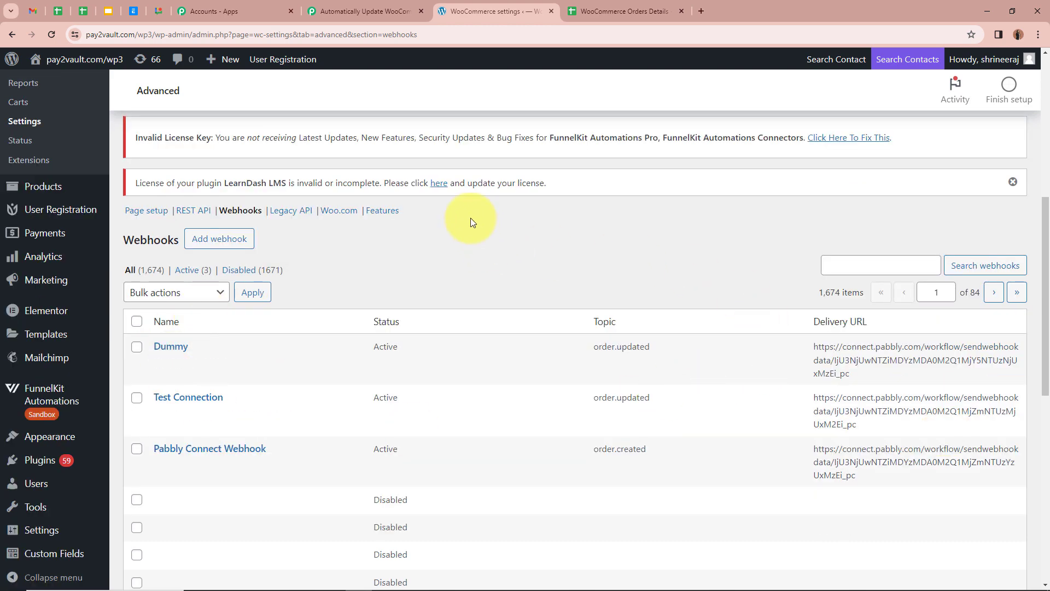
pyautogui.click(378, 11)
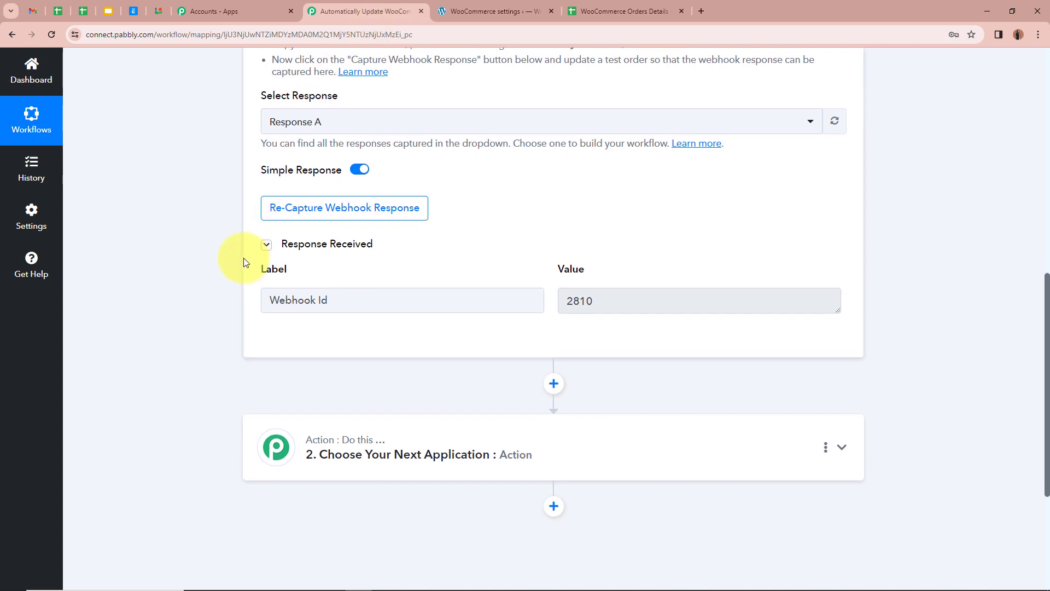
pyautogui.scroll(1, 244, 262)
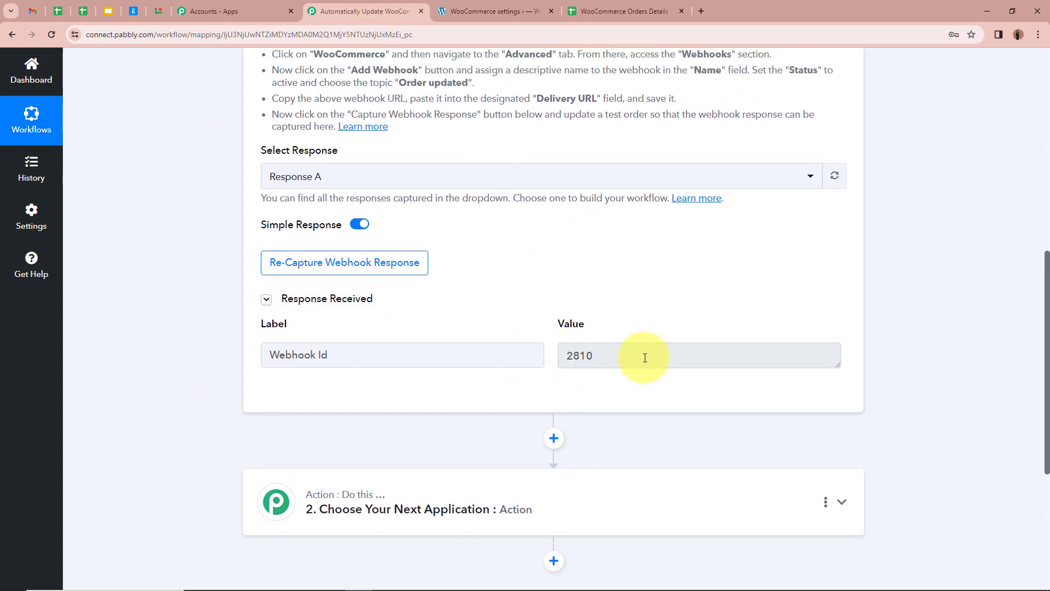
pyautogui.click(476, 10)
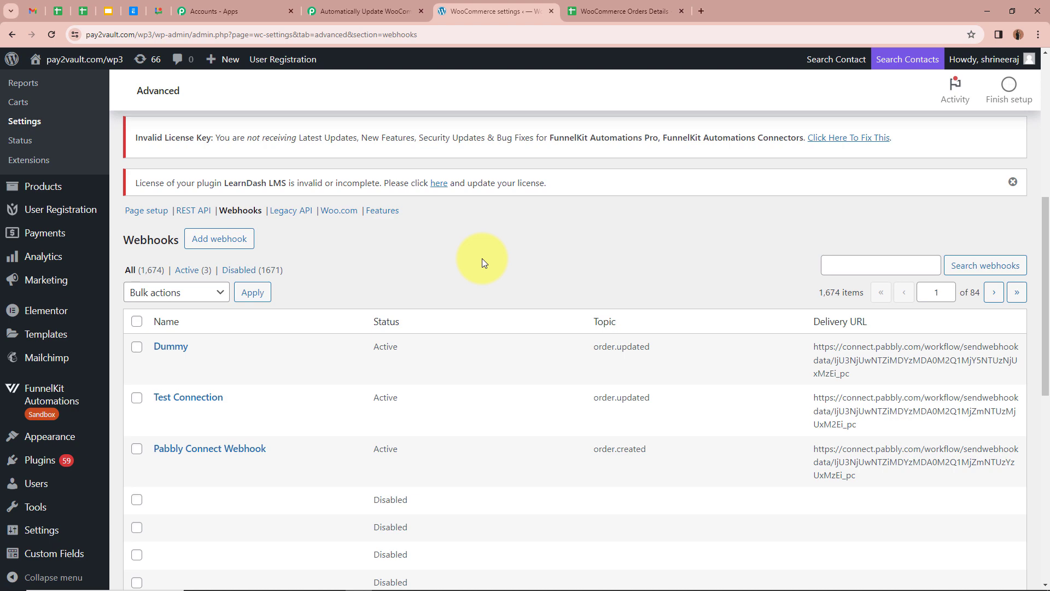
pyautogui.click(364, 11)
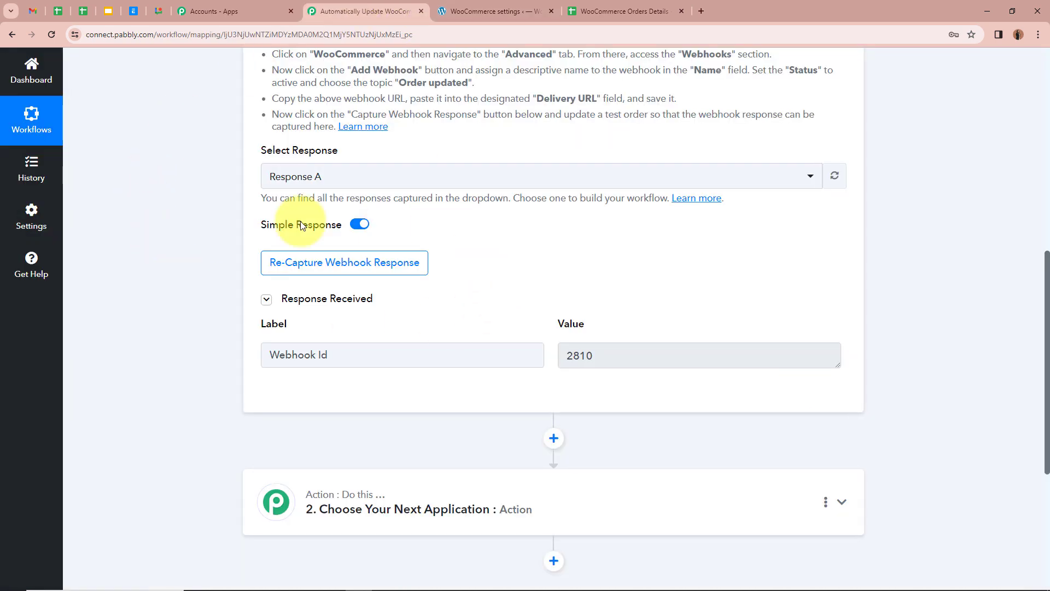
pyautogui.click(361, 263)
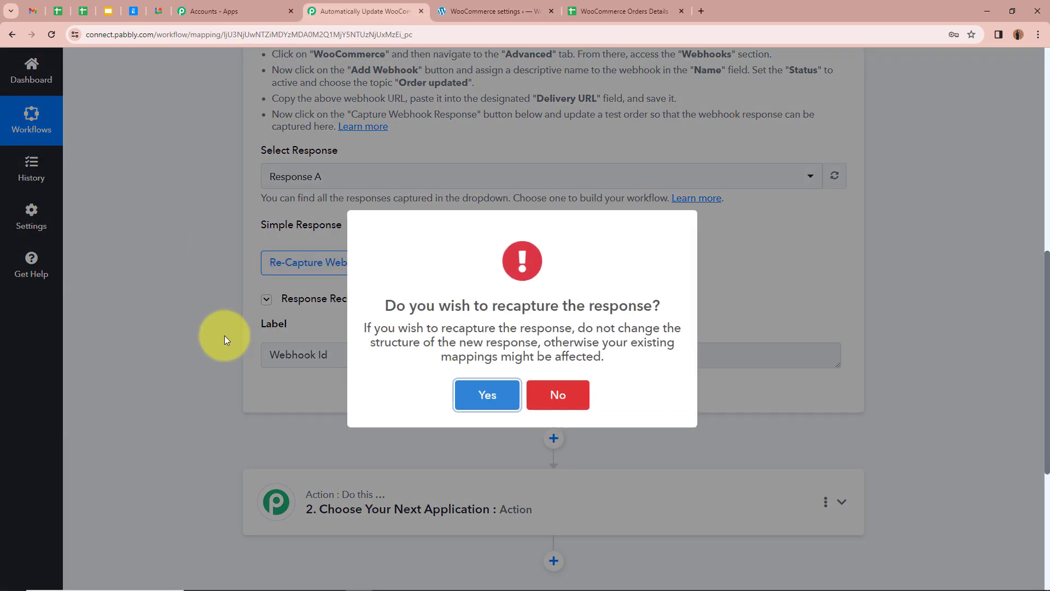
pyautogui.click(490, 396)
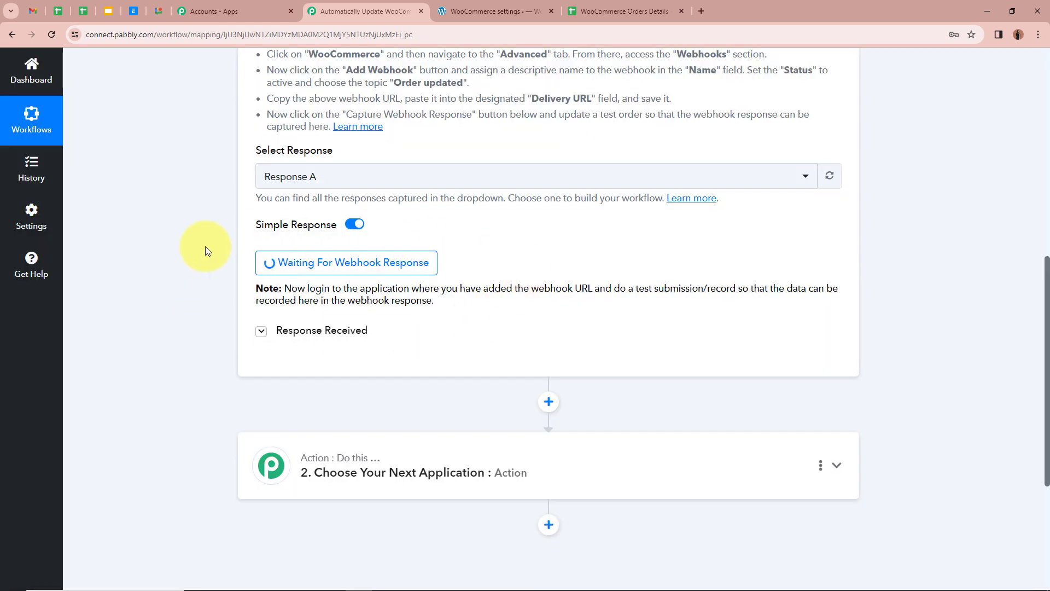
# Switch to the WordPress admin and open the WooCommerce orders list
pyautogui.click(489, 6)
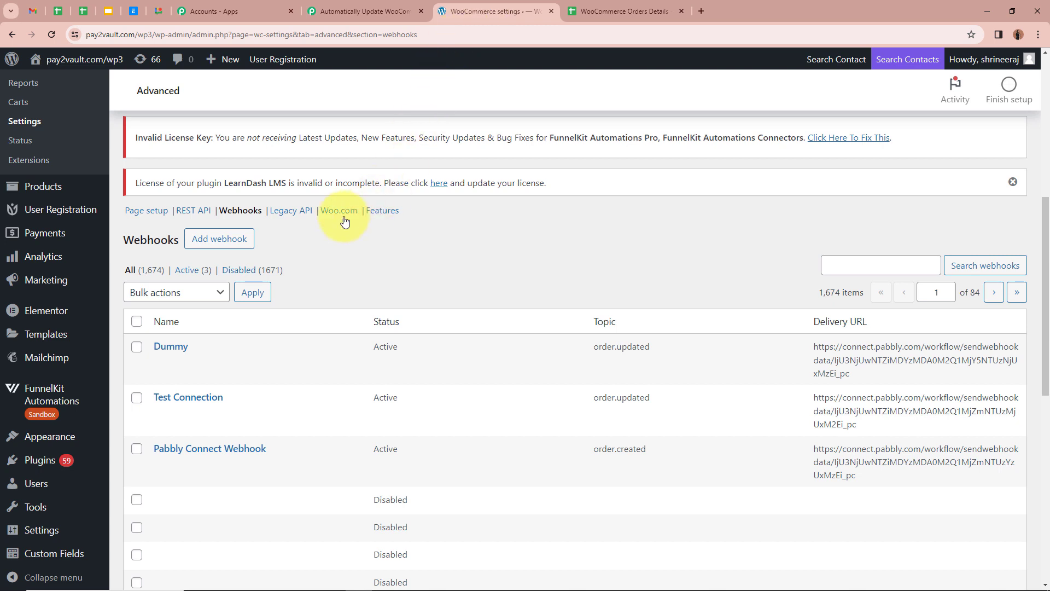
pyautogui.scroll(3, 70, 241)
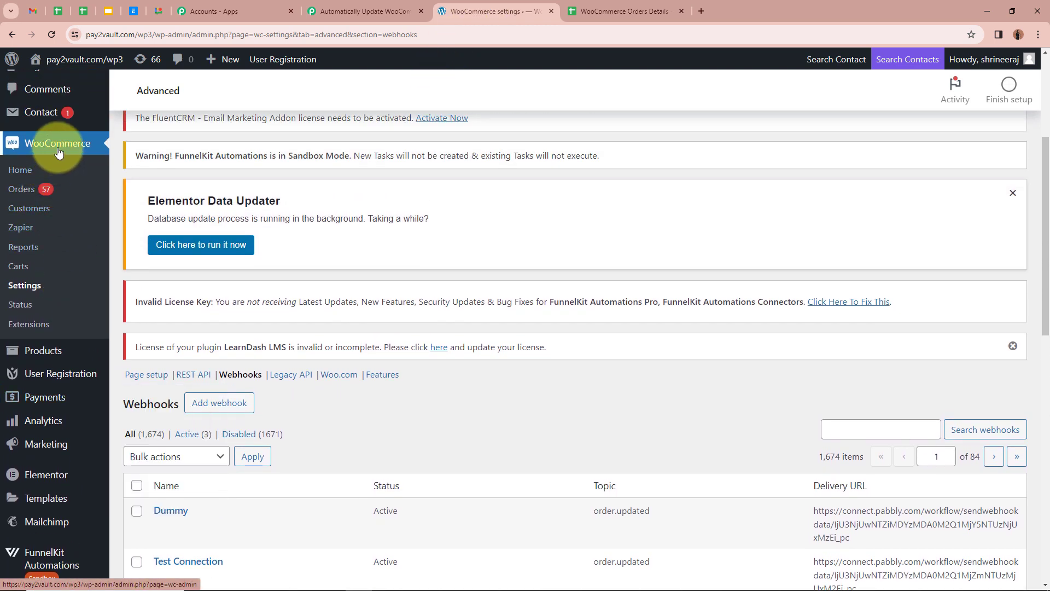
pyautogui.click(19, 188)
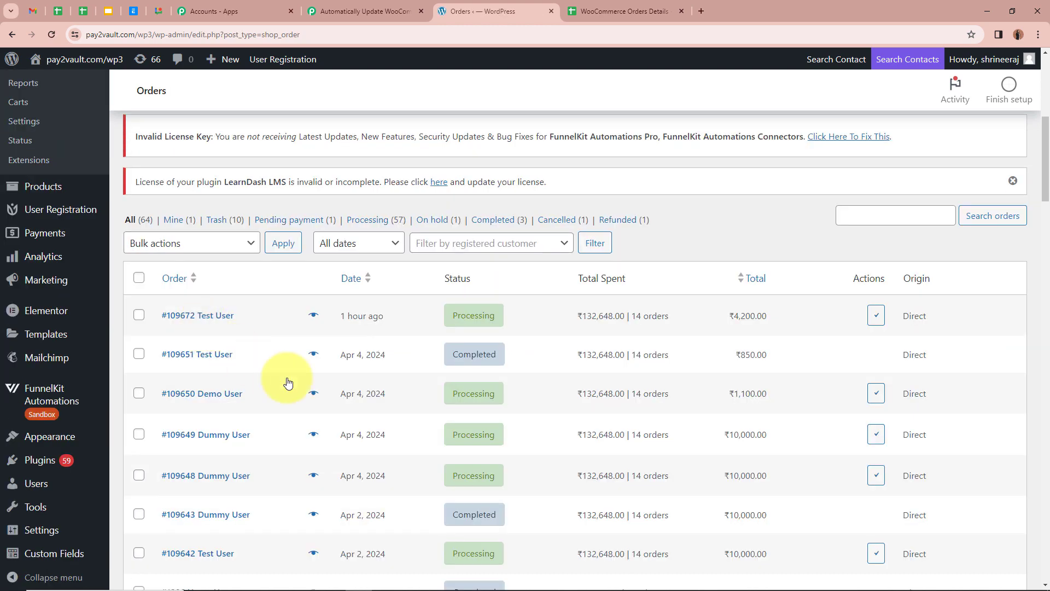
# Examine the order details and Status column in the WooCommerce Orders Details spreadsheet against the WooCommerce orders list
pyautogui.click(660, 6)
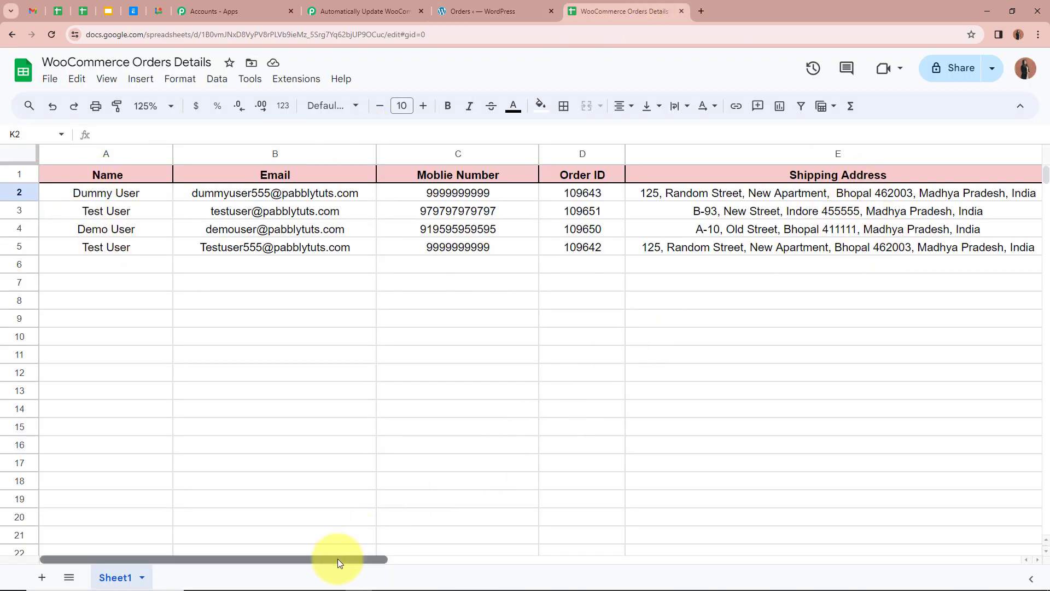
pyautogui.moveTo(337, 559); pyautogui.dragTo(478, 557)
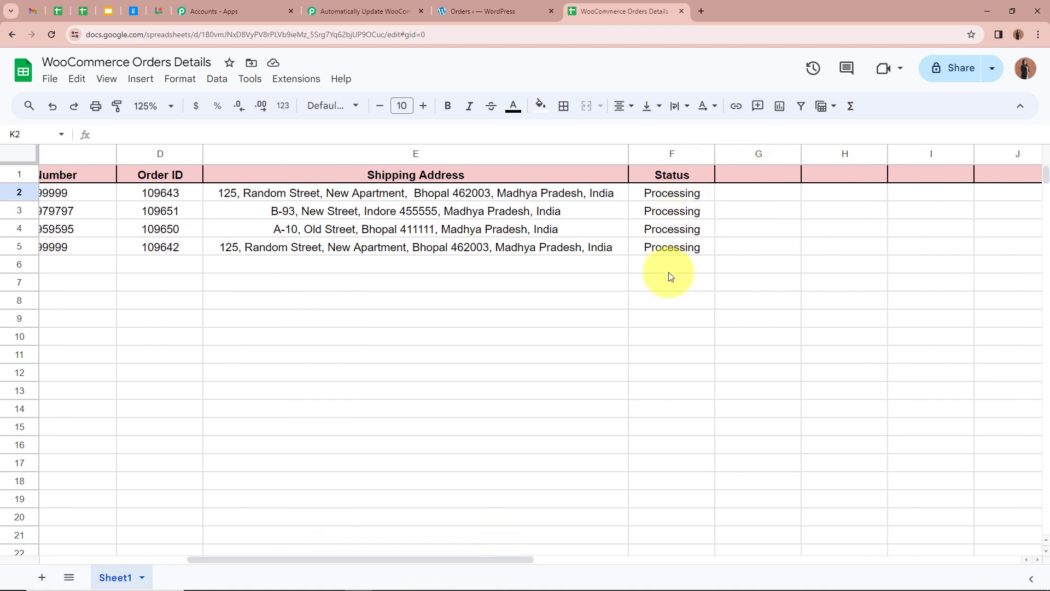
pyautogui.moveTo(369, 557); pyautogui.dragTo(72, 514)
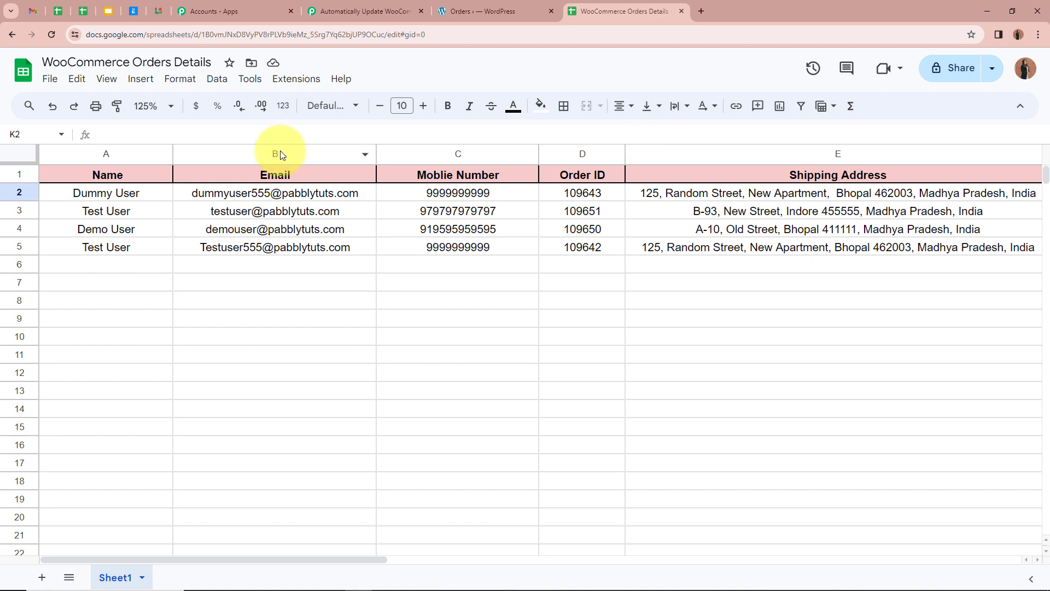
pyautogui.click(481, 11)
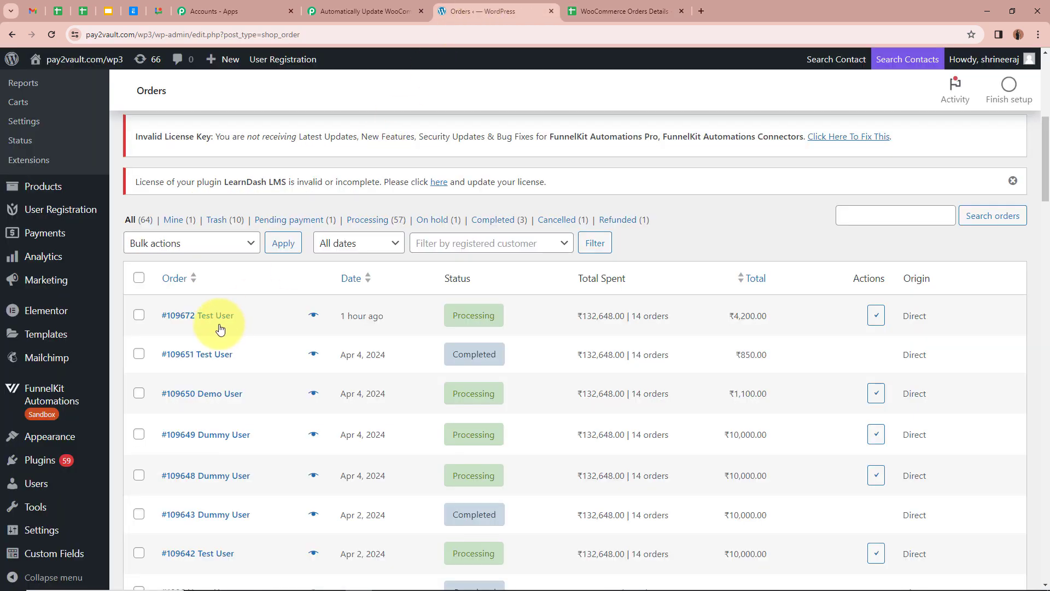
pyautogui.hotkey('ctrl', 'Tab')
pyautogui.click(110, 192)
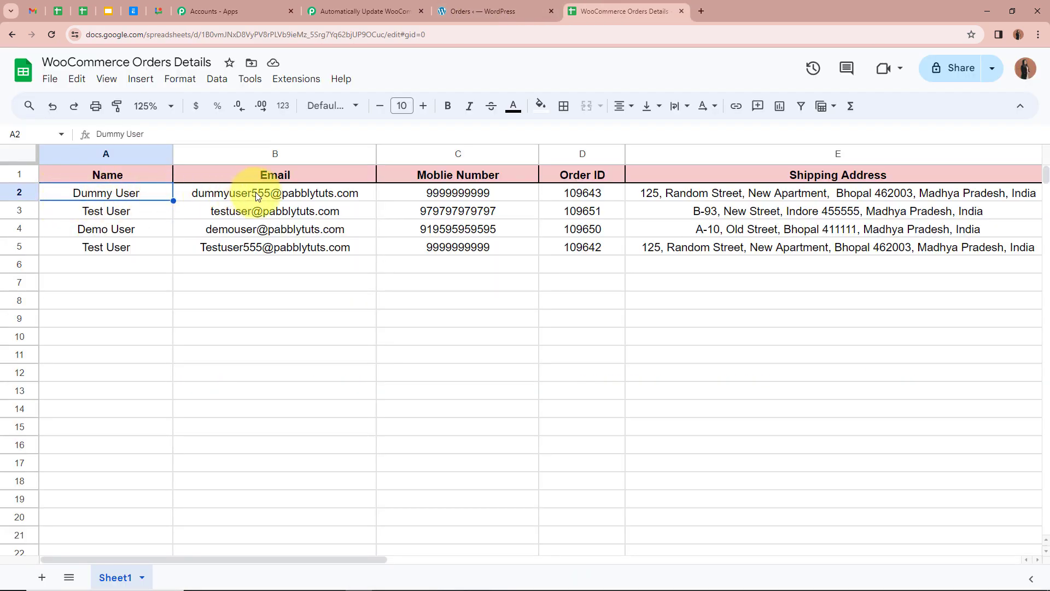
# Open the fourth order in the WooCommerce list, dated Apr 4, 2024, and compare its details with row 2 of the spreadsheet
pyautogui.click(514, 7)
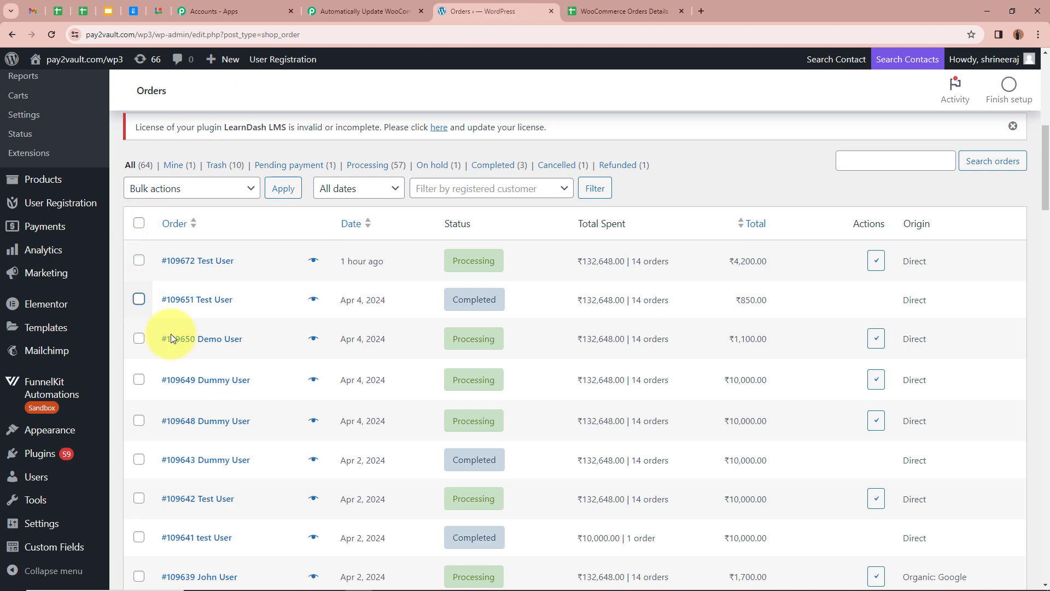
pyautogui.click(226, 384)
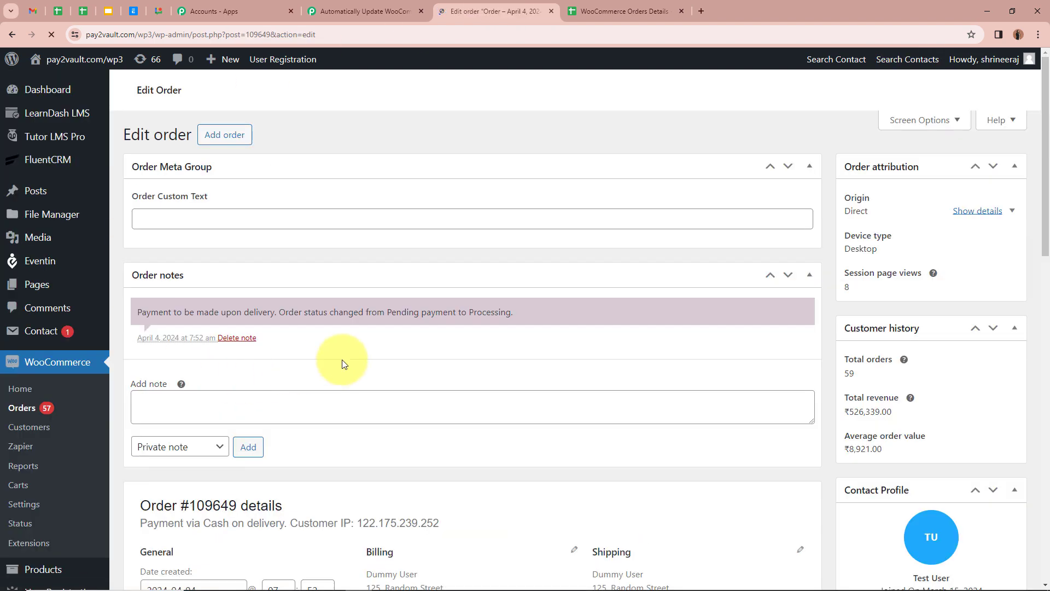
pyautogui.scroll(-3, 343, 362)
pyautogui.scroll(-3, 343, 362)
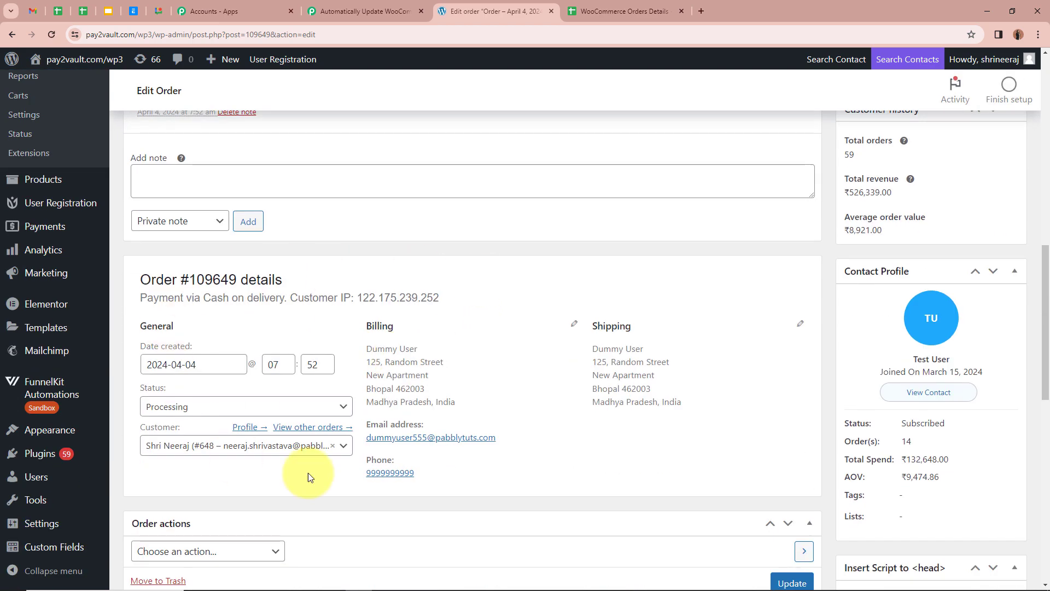
pyautogui.click(658, 9)
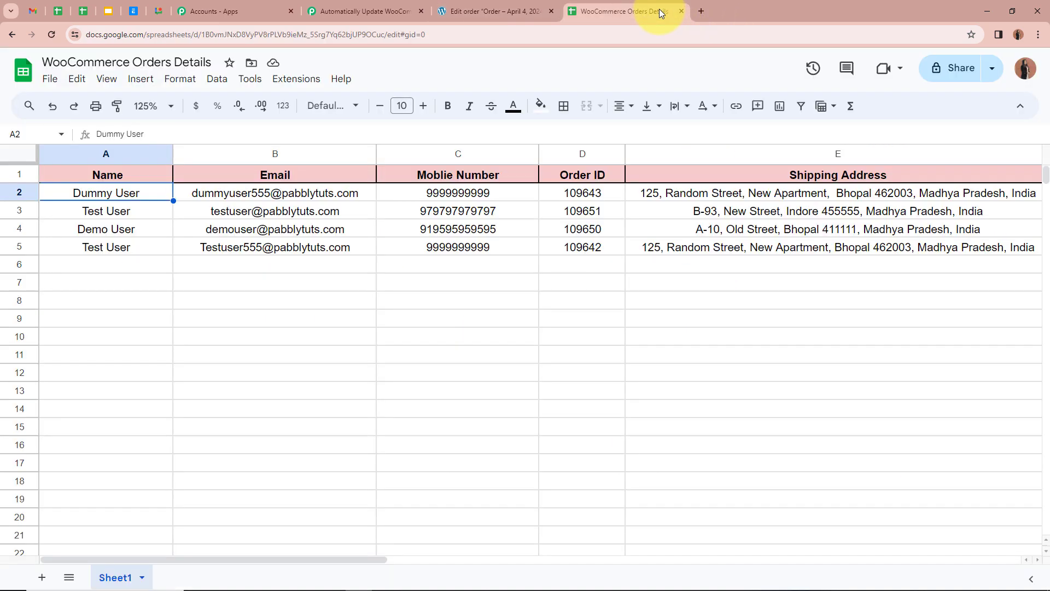
pyautogui.hotkey('shift', 'space')
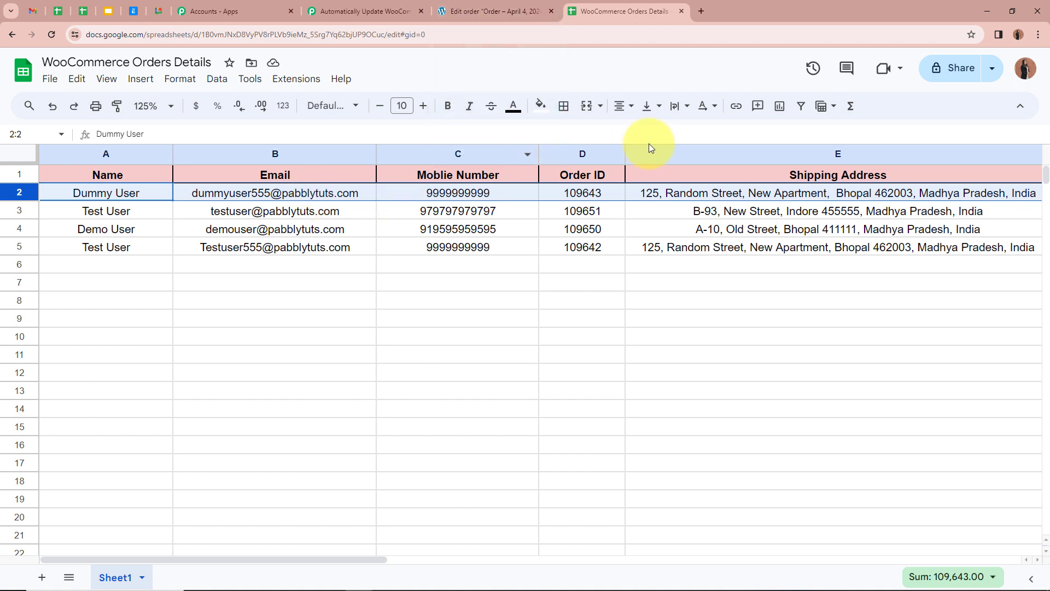
pyautogui.click(532, 19)
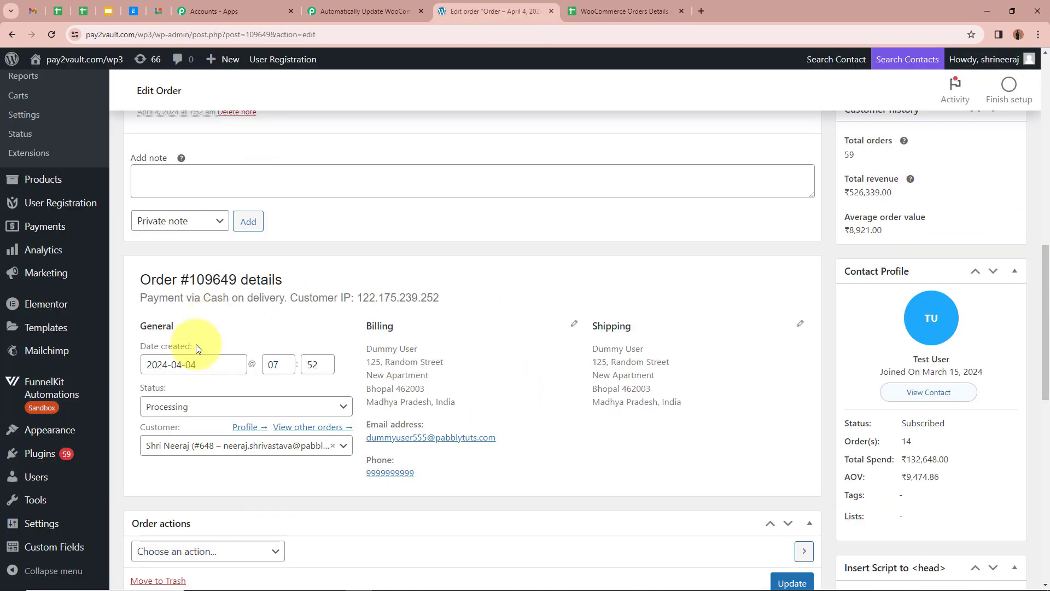
# Set the open order's status to Completed, update the order and check its order notes and details
pyautogui.scroll(-2, 607, 430)
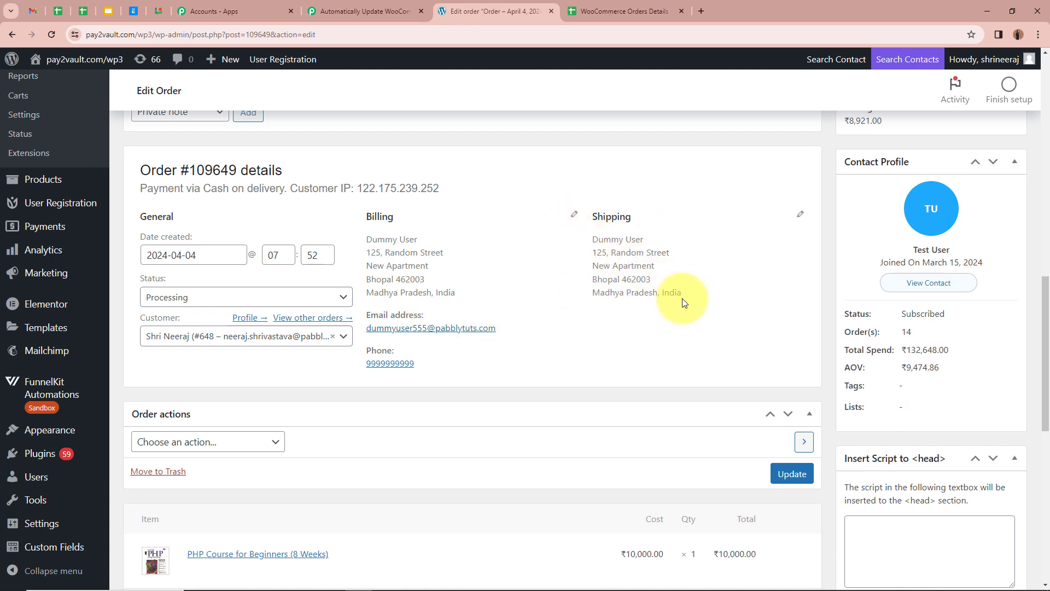
pyautogui.click(240, 295)
pyautogui.click(199, 386)
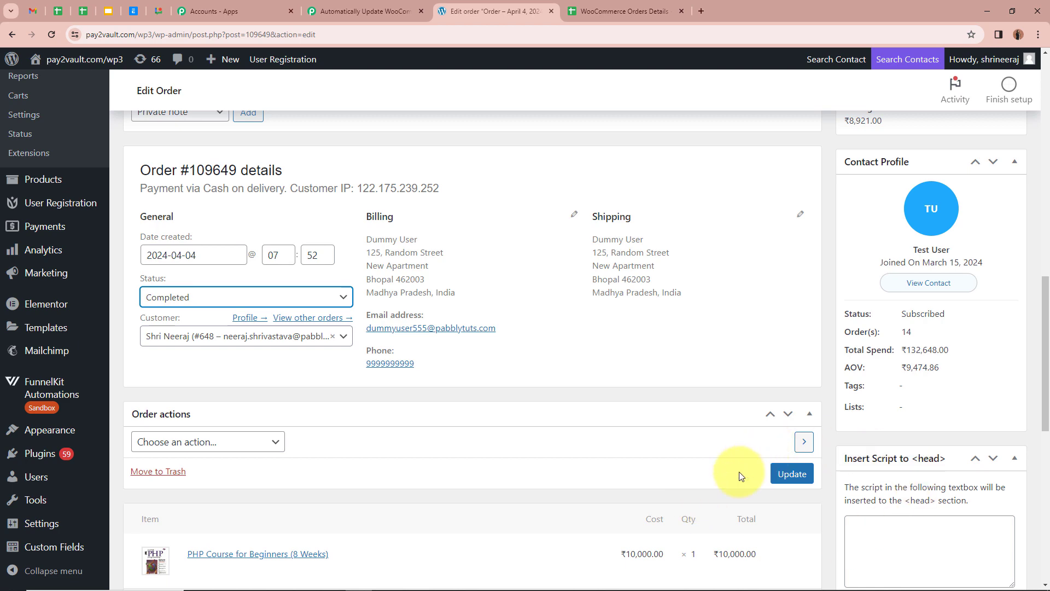
pyautogui.click(794, 474)
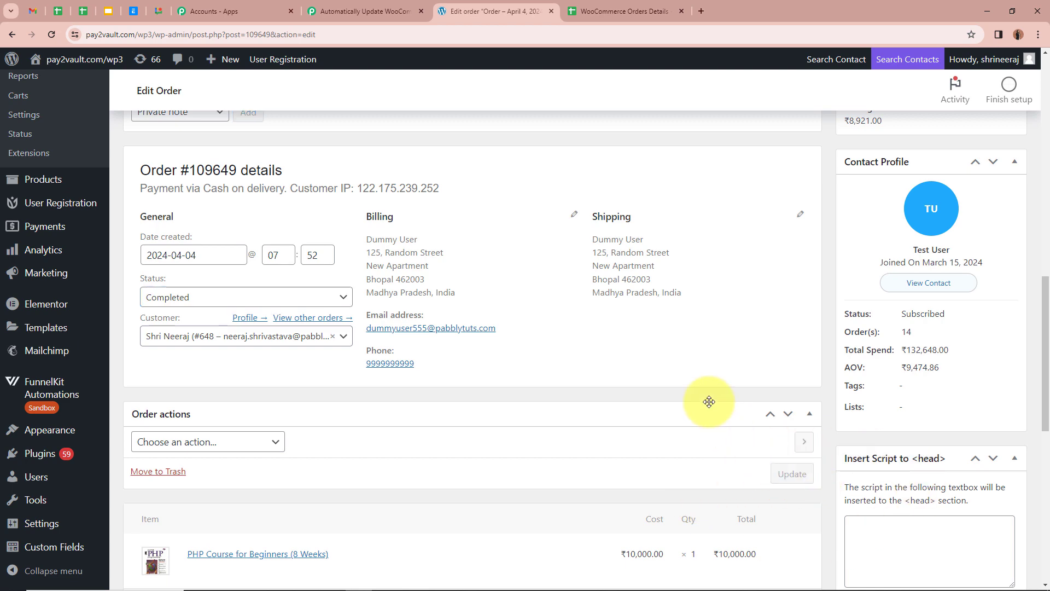
pyautogui.scroll(-5, 136, 271)
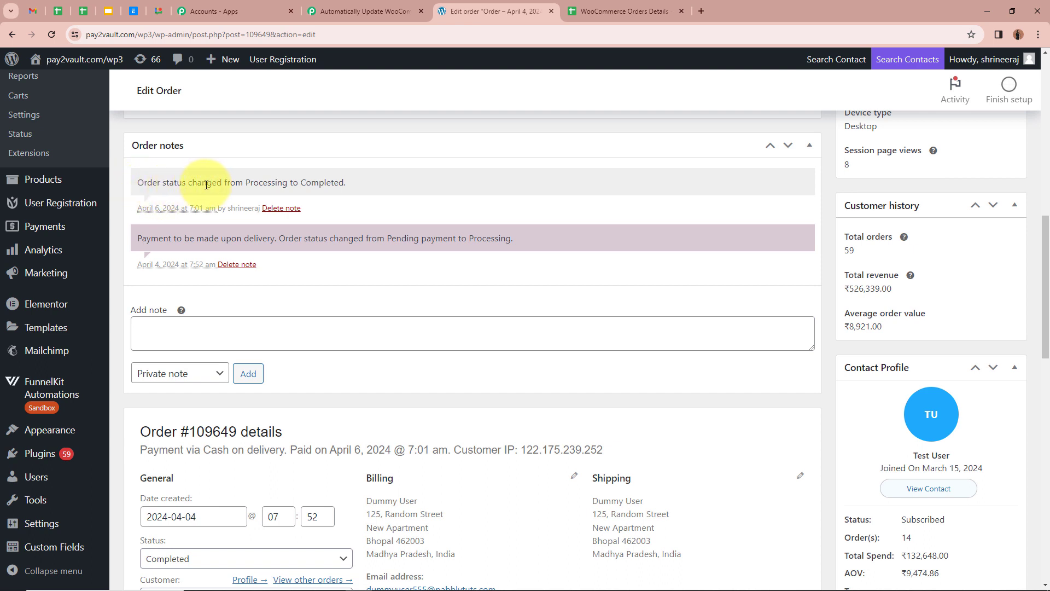
pyautogui.scroll(-2, 377, 203)
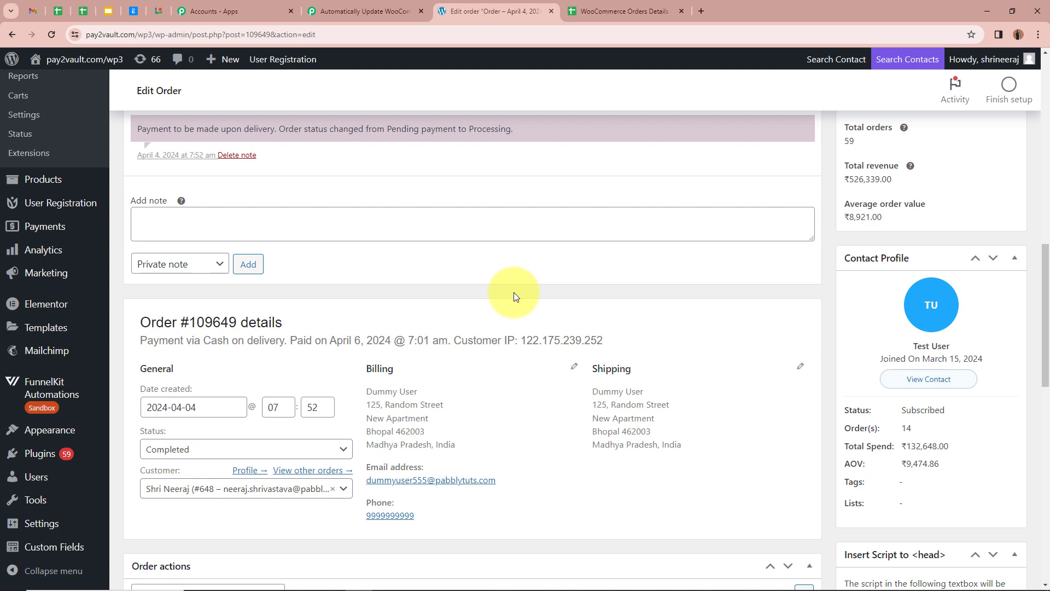
pyautogui.scroll(-2, 512, 293)
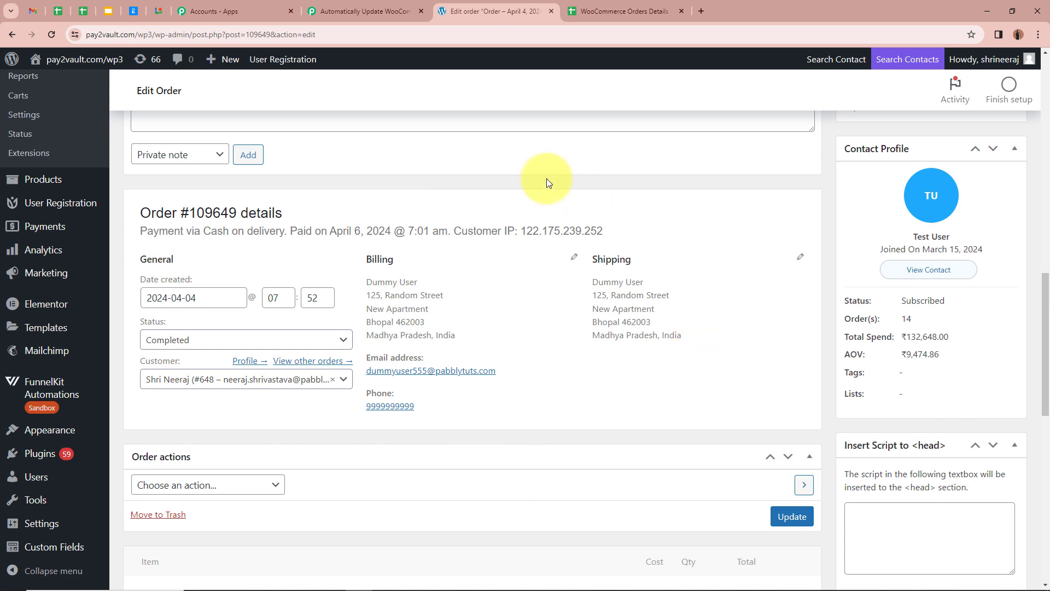
# Switch to the Pabbly Connect workflow and examine the shipping, order number and status fields in the captured Response B
pyautogui.click(387, 5)
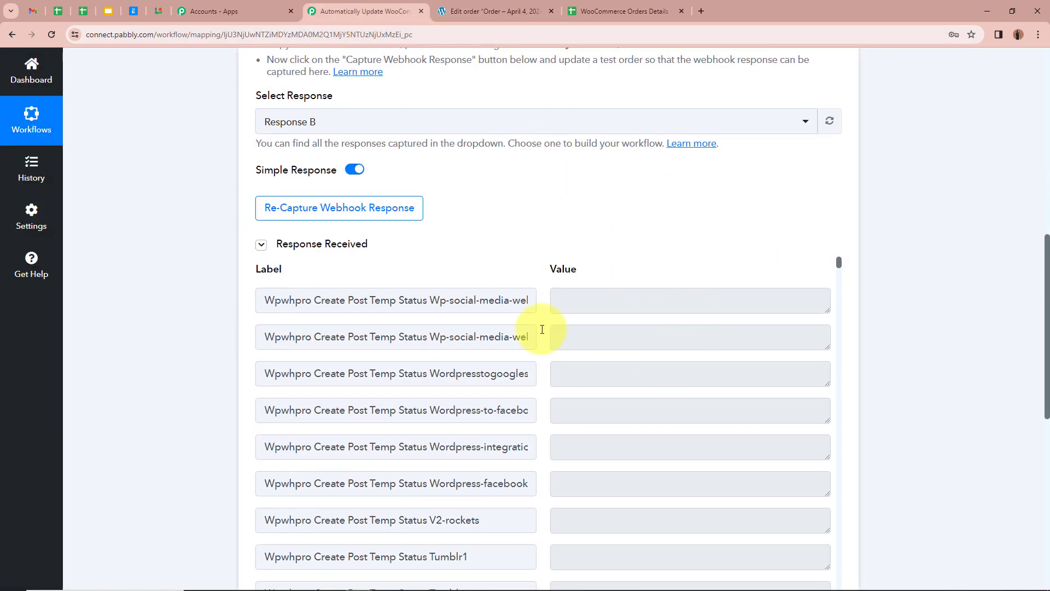
pyautogui.moveTo(838, 267); pyautogui.dragTo(835, 361)
pyautogui.scroll(6, 780, 389)
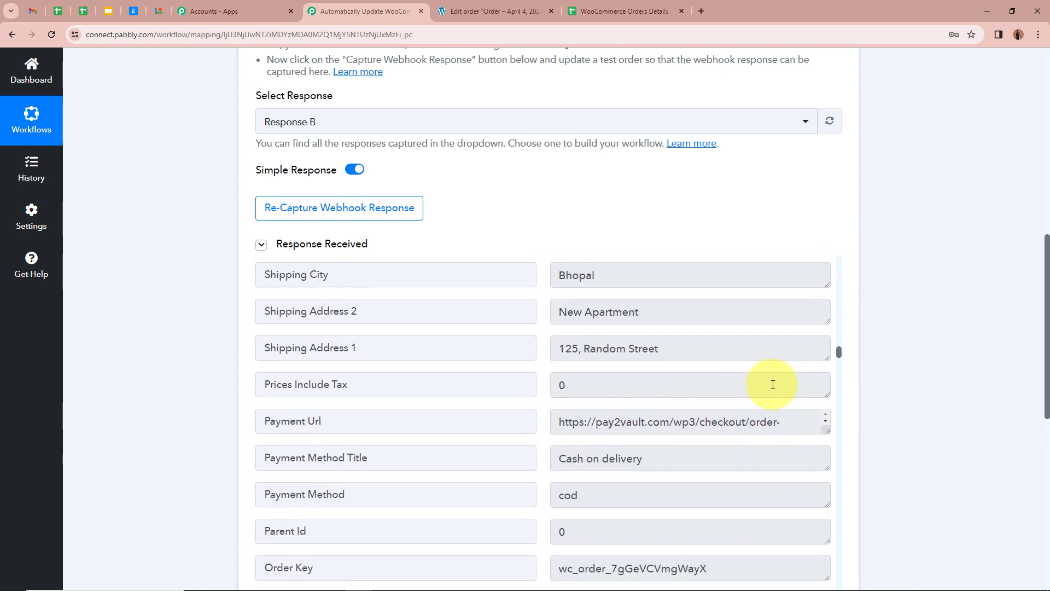
pyautogui.scroll(2, 783, 383)
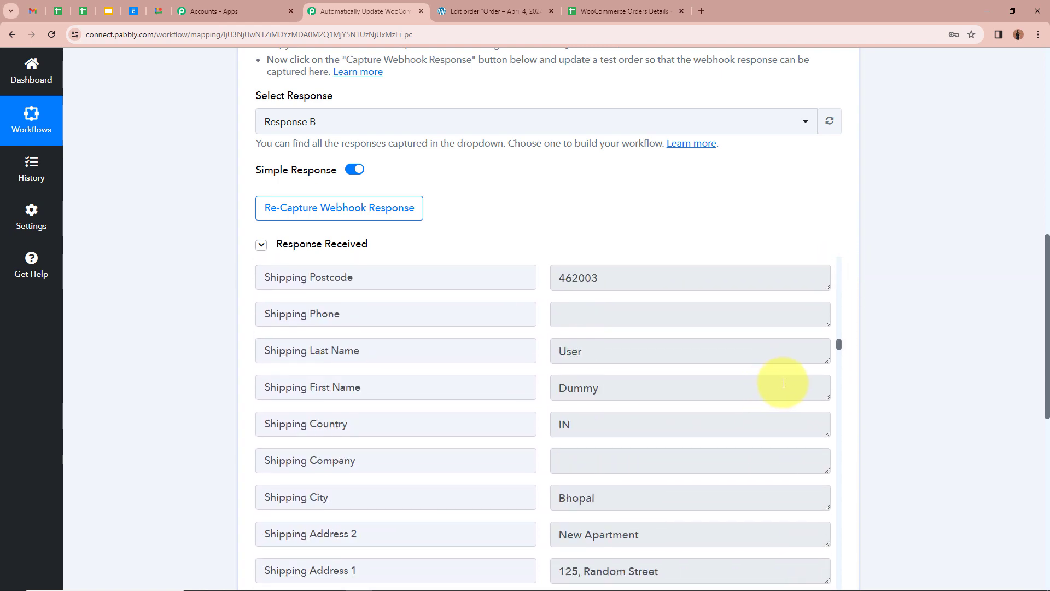
pyautogui.scroll(-8, 783, 383)
pyautogui.scroll(-6, 783, 385)
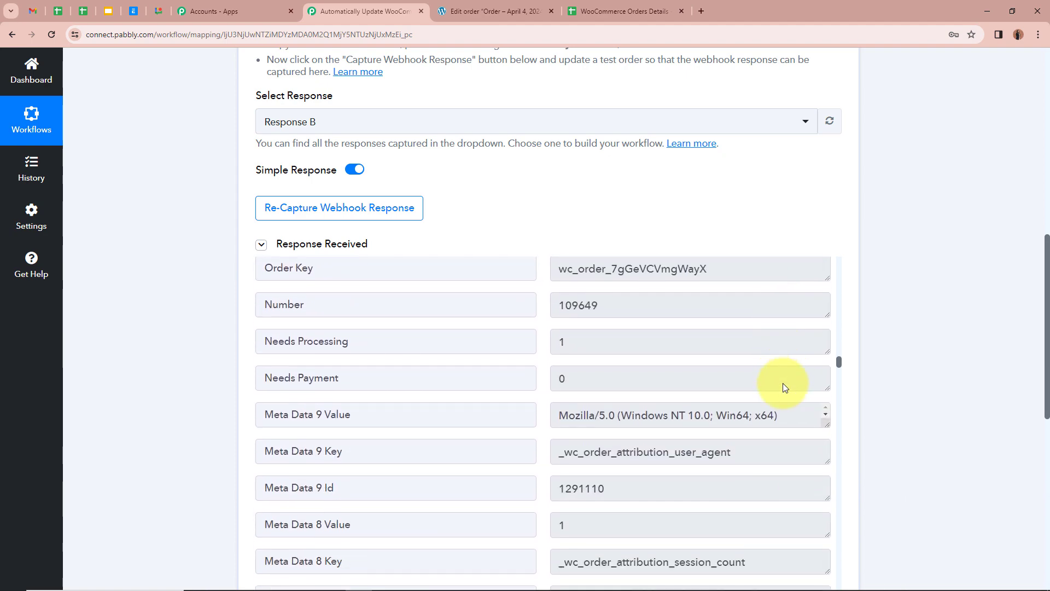
pyautogui.scroll(5, 784, 383)
pyautogui.scroll(10, 783, 383)
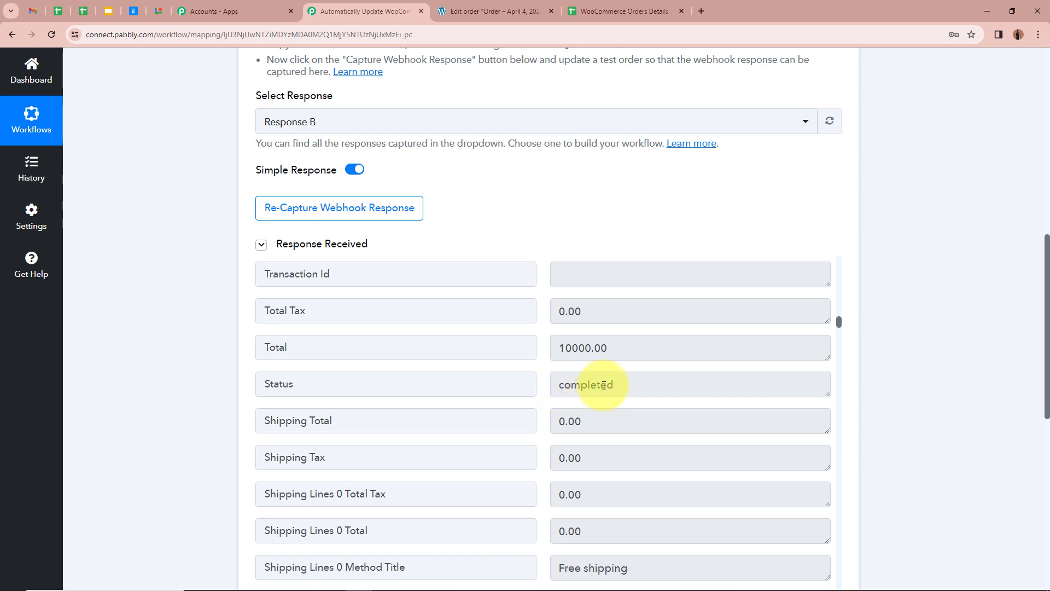
pyautogui.scroll(-2, 657, 385)
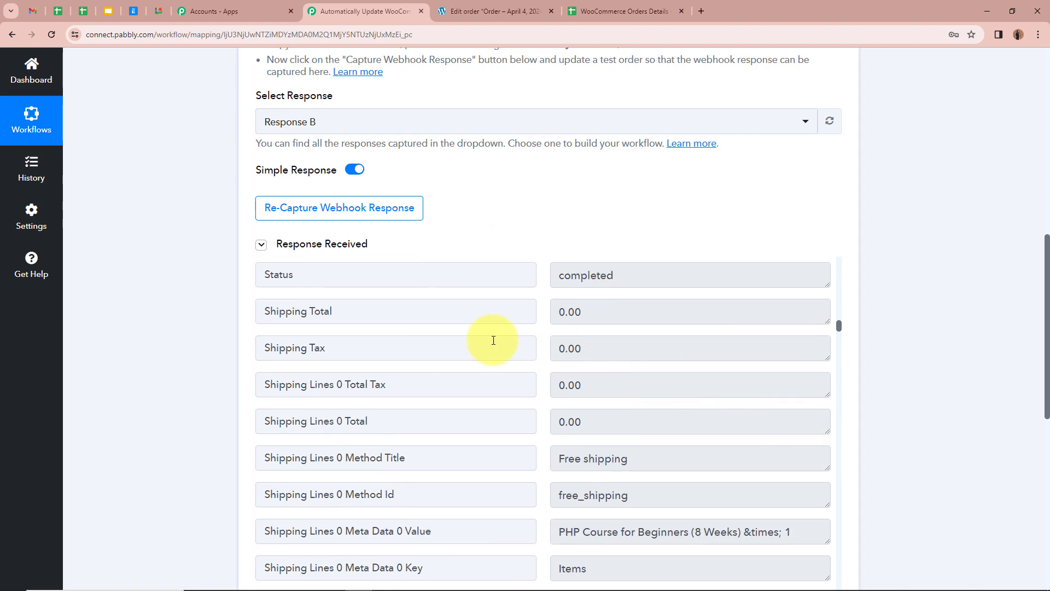
# Switch to the WooCommerce order and examine the available order status options, leaving the status as Completed
pyautogui.click(514, 4)
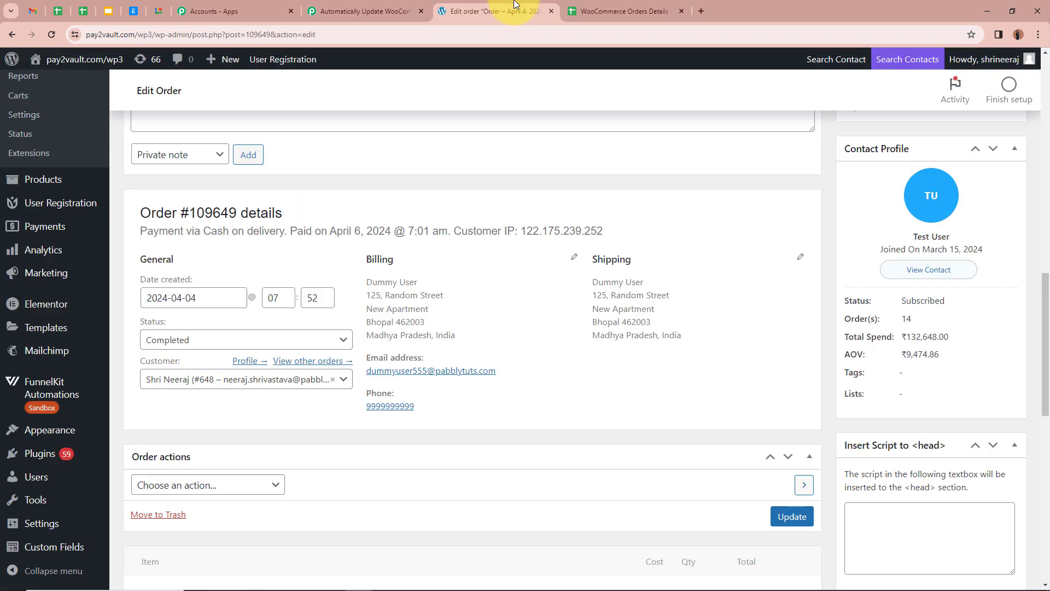
pyautogui.click(298, 340)
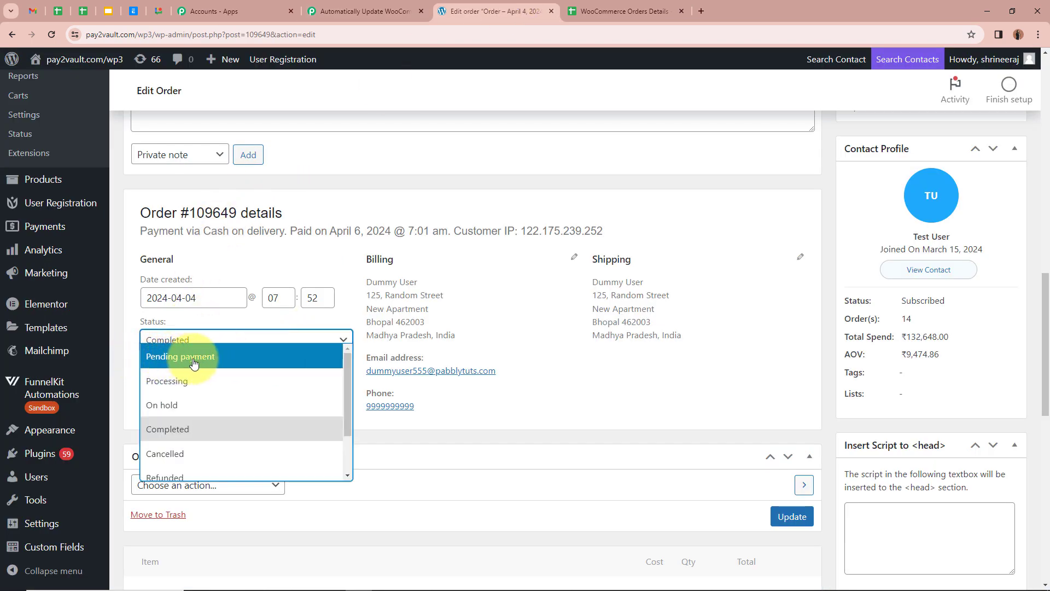
pyautogui.scroll(-2, 235, 433)
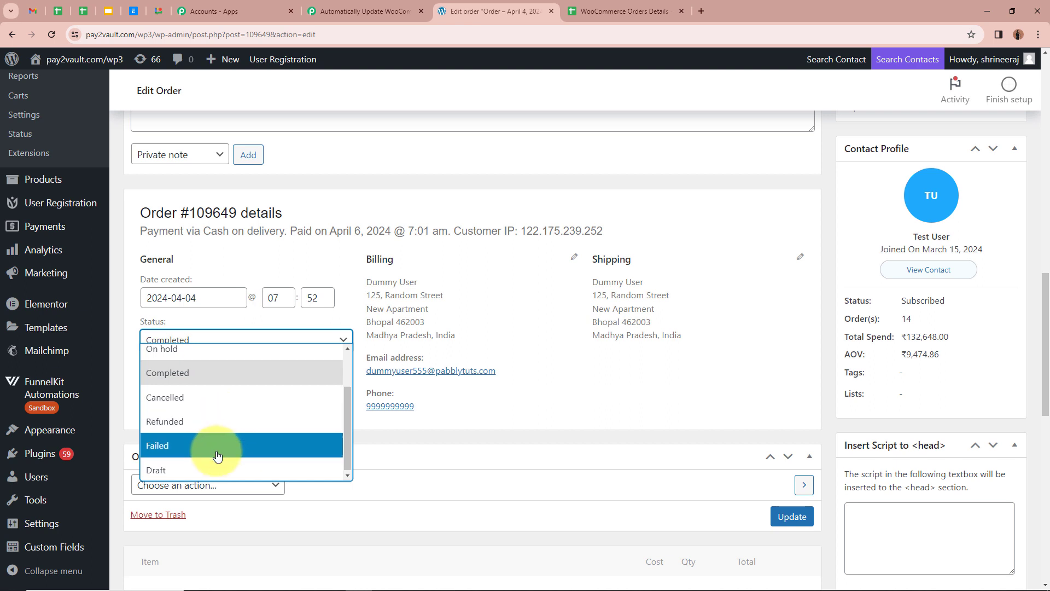
pyautogui.scroll(2, 273, 385)
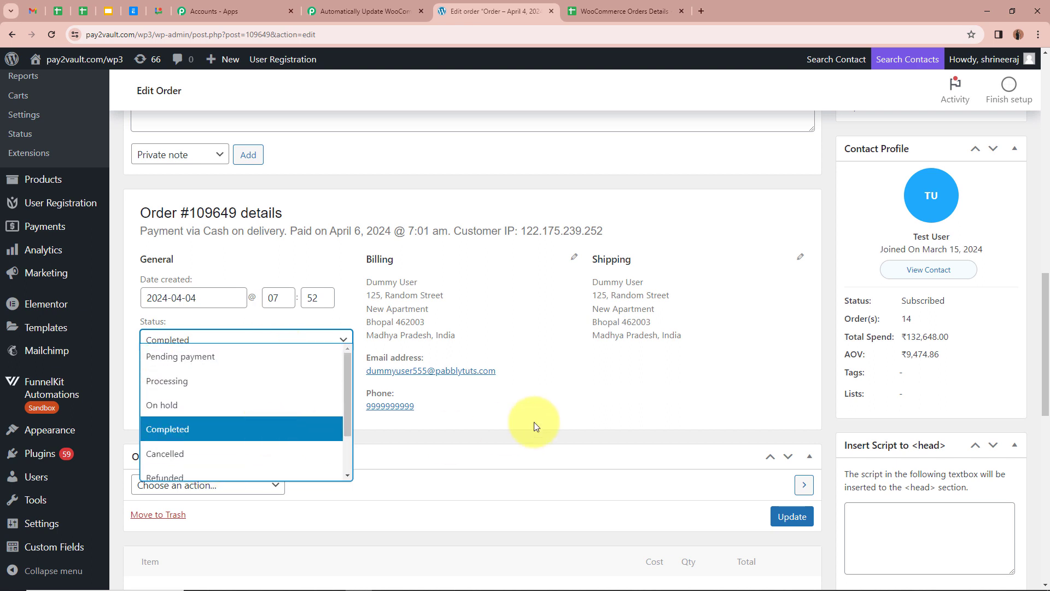
pyautogui.click(601, 403)
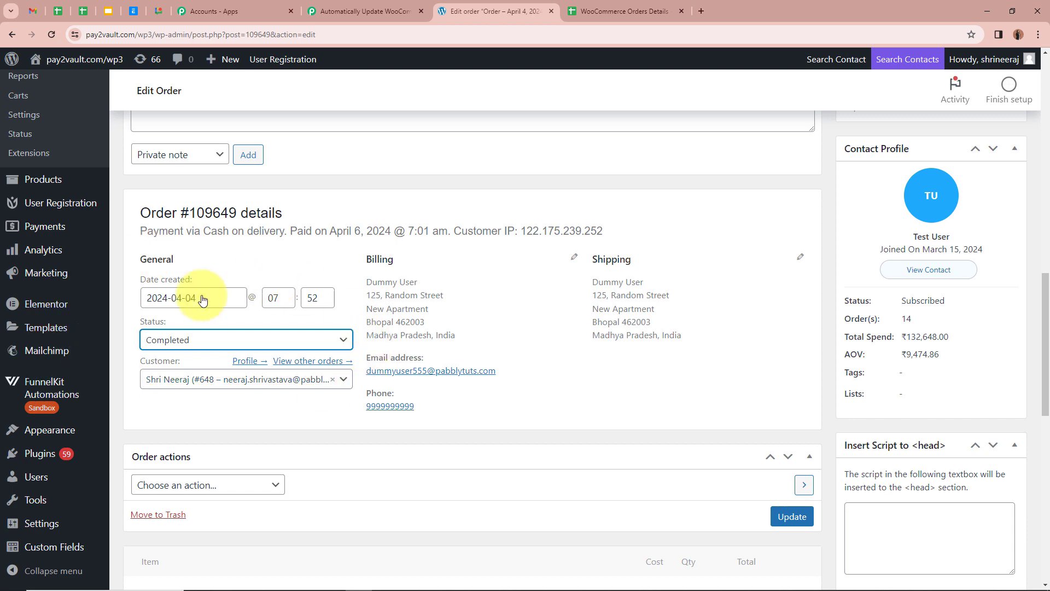
# Return to the Pabbly Connect workflow and collapse the WooCommerce Order Updated trigger
pyautogui.click(391, 12)
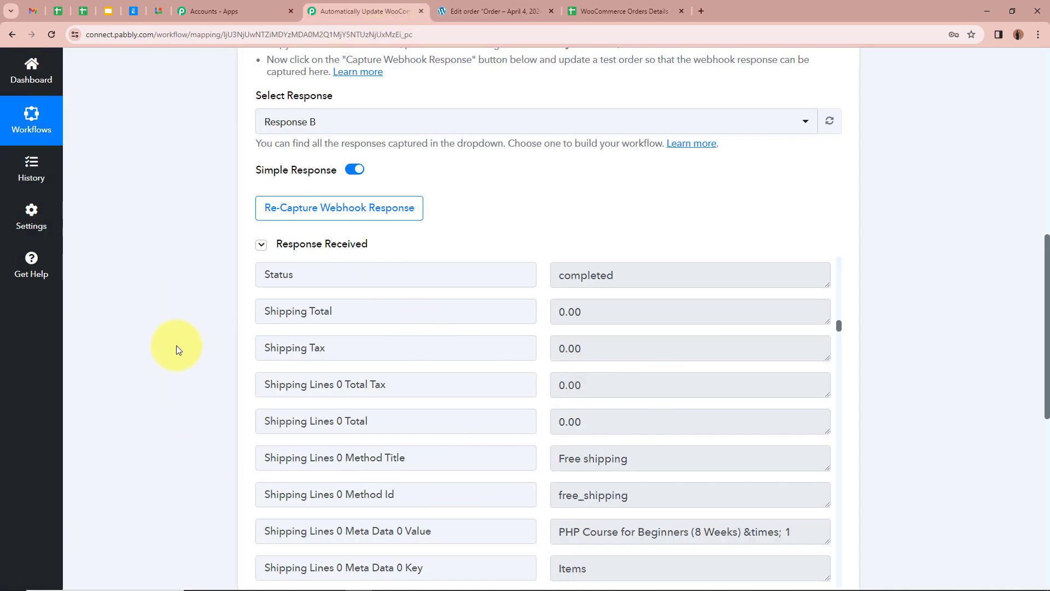
pyautogui.scroll(-3, 176, 346)
pyautogui.scroll(9, 176, 345)
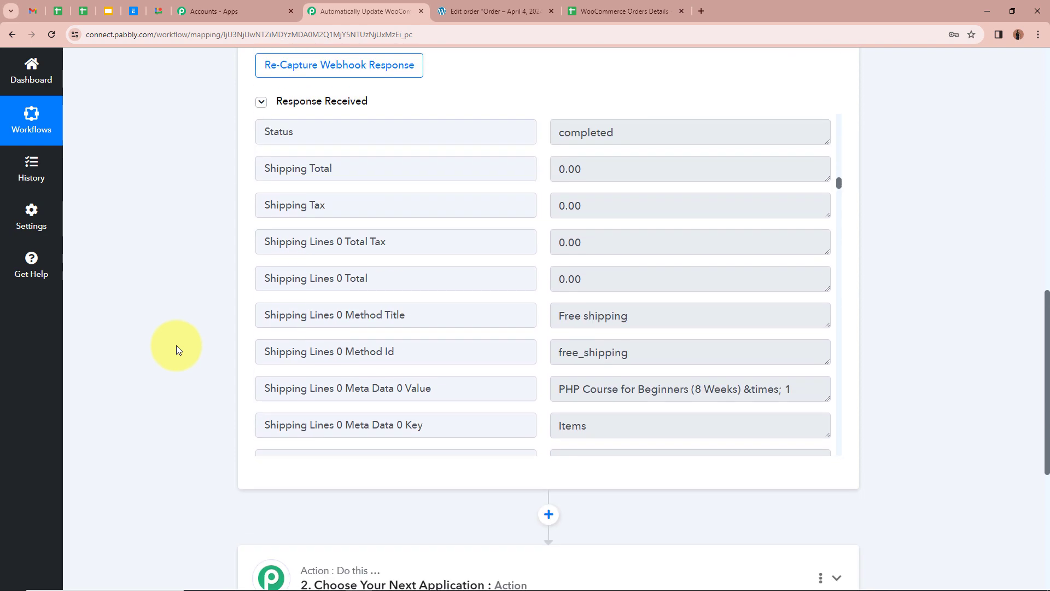
pyautogui.scroll(4, 176, 345)
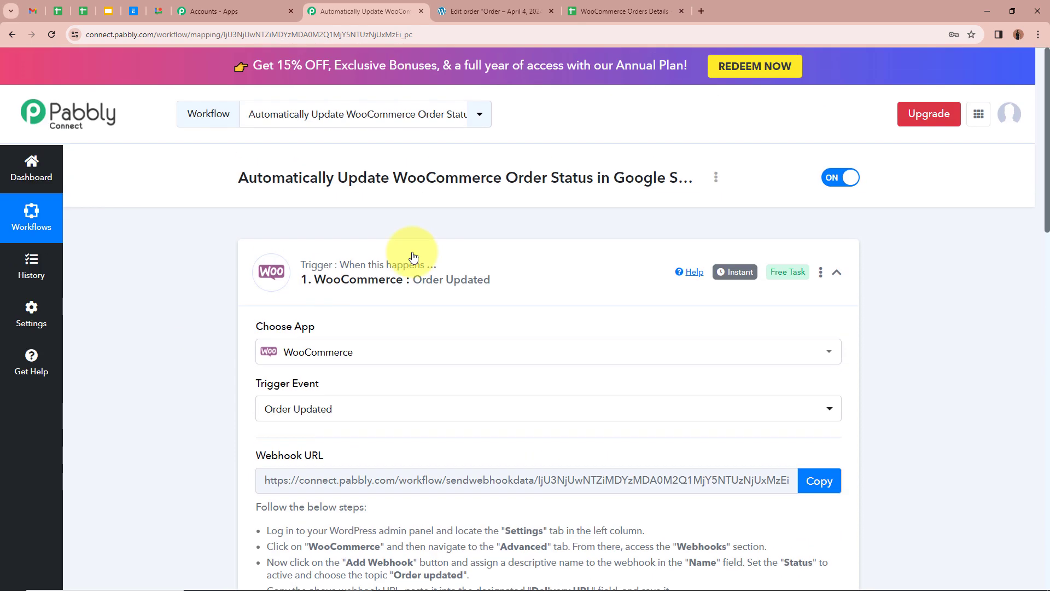
pyautogui.click(837, 272)
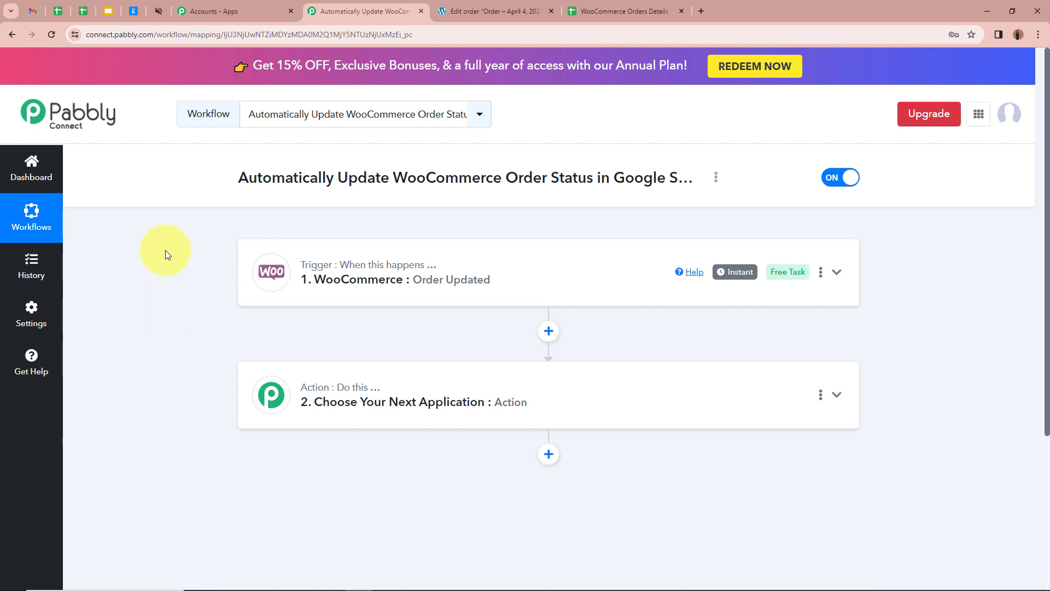
# Expand the workflow's second step and choose Google Sheets as the action app
pyautogui.scroll(-2, 165, 250)
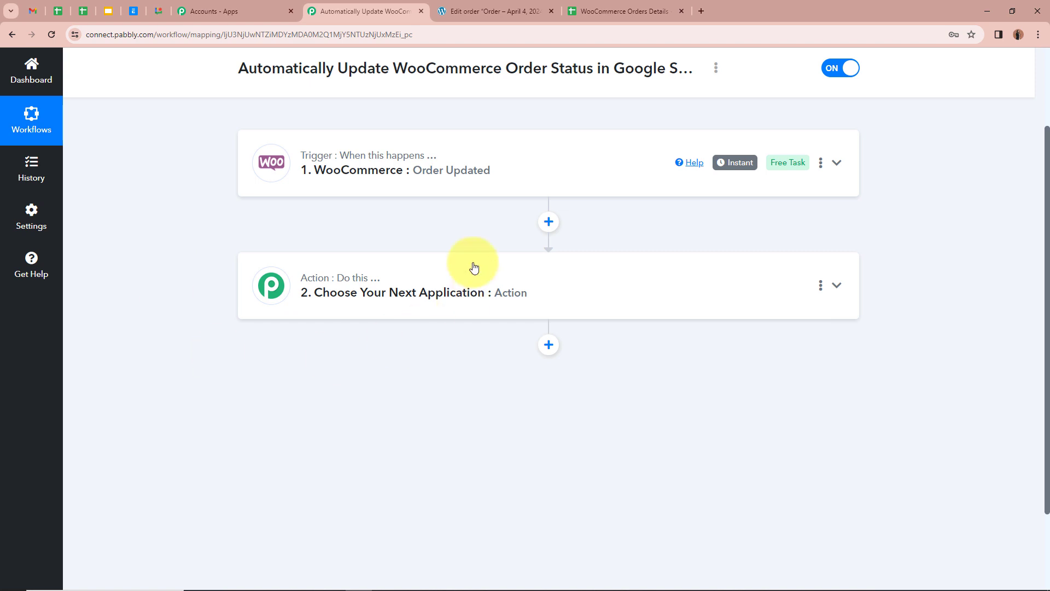
pyautogui.click(840, 289)
pyautogui.click(428, 280)
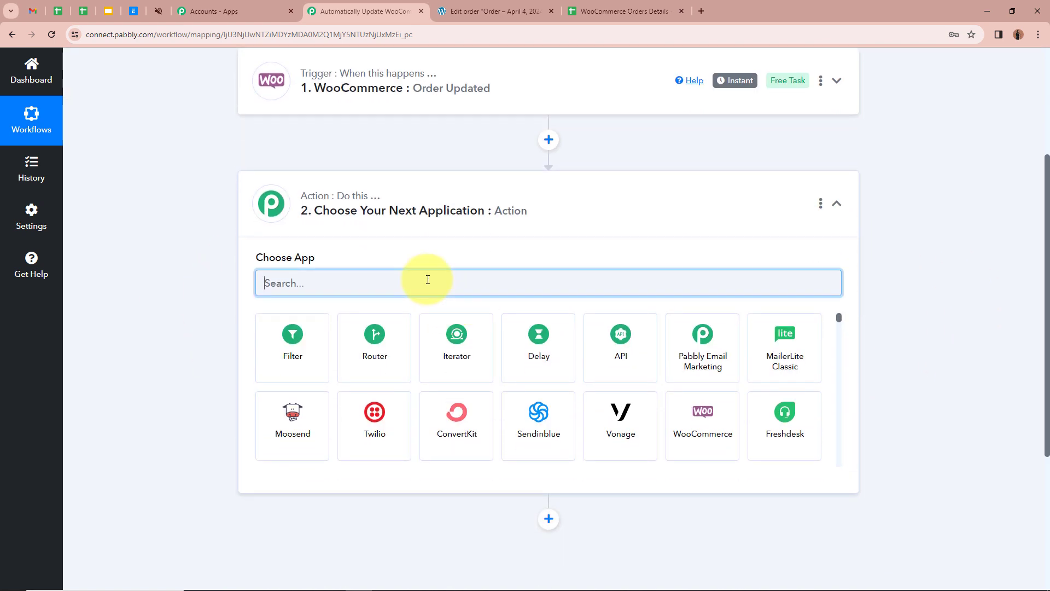
pyautogui.write('Goo')
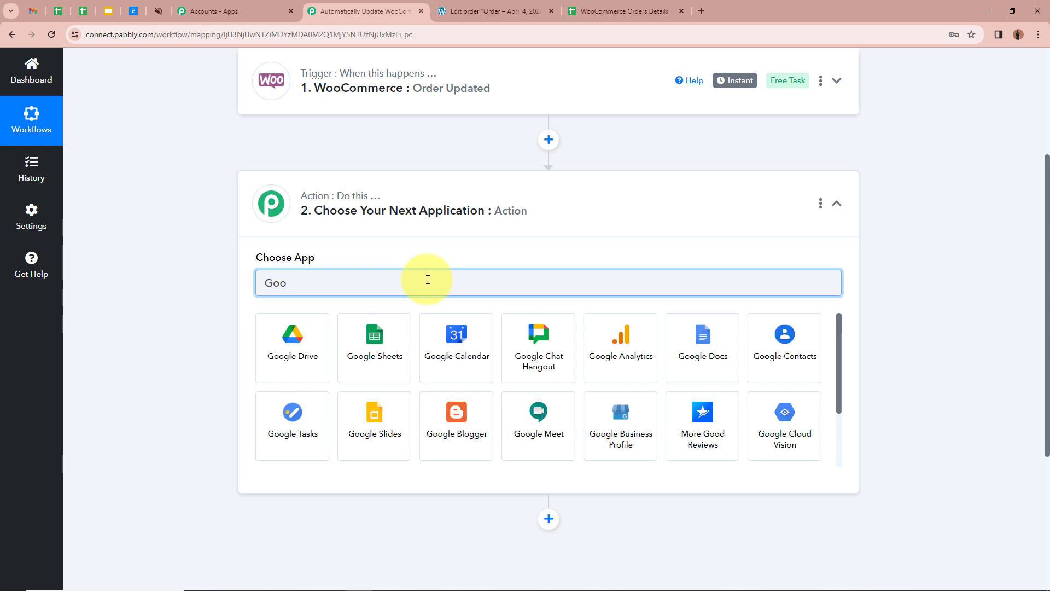
pyautogui.click(375, 342)
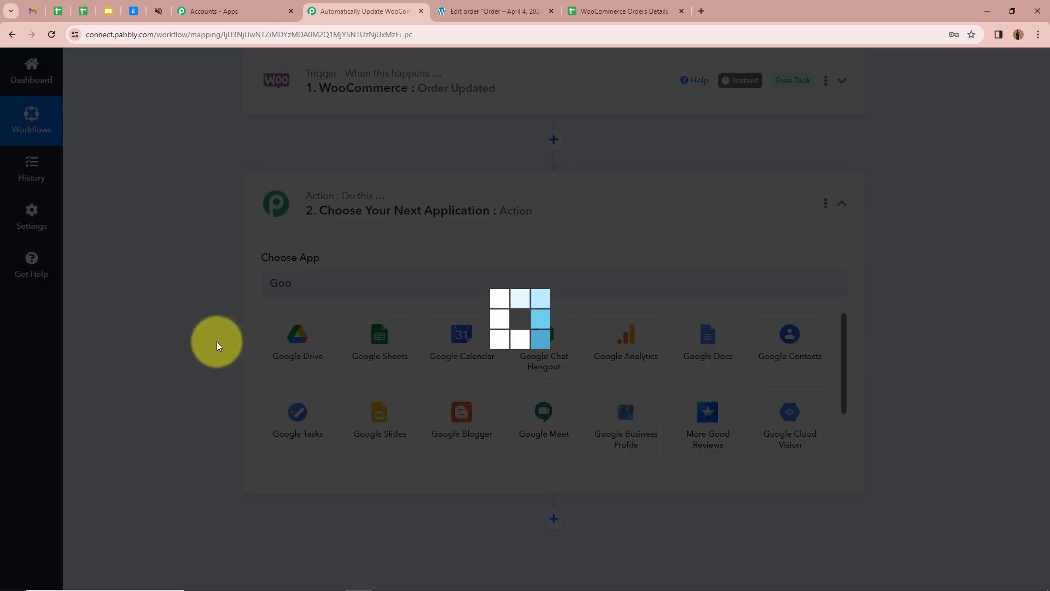
# Set the Google Sheets action event to Lookup Spreadsheet Rows V2
pyautogui.click(346, 340)
pyautogui.scroll(-2, 431, 250)
pyautogui.scroll(-3, 431, 250)
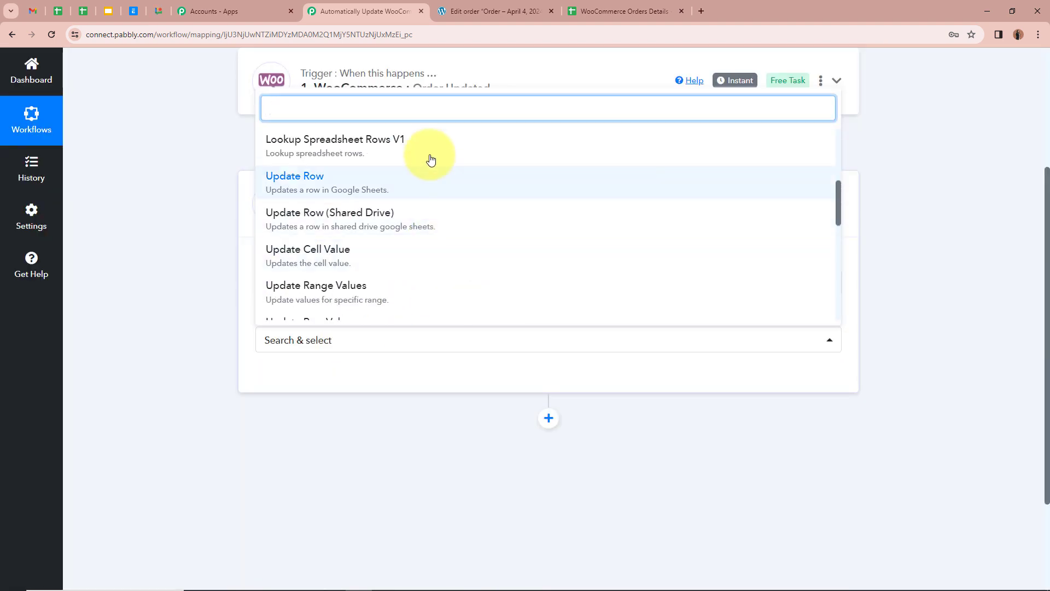
pyautogui.scroll(1, 424, 175)
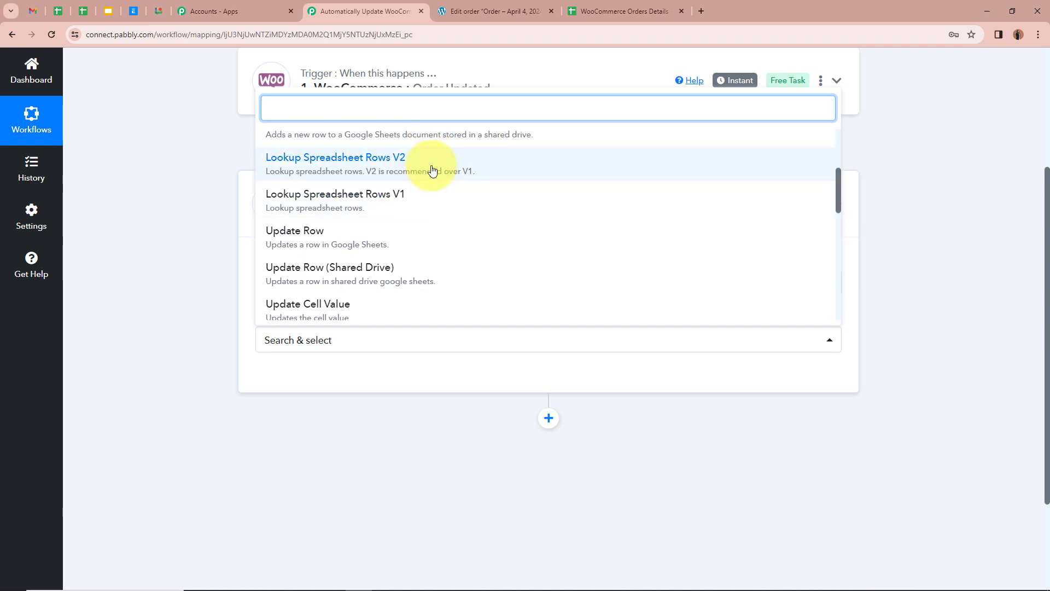
pyautogui.click(432, 171)
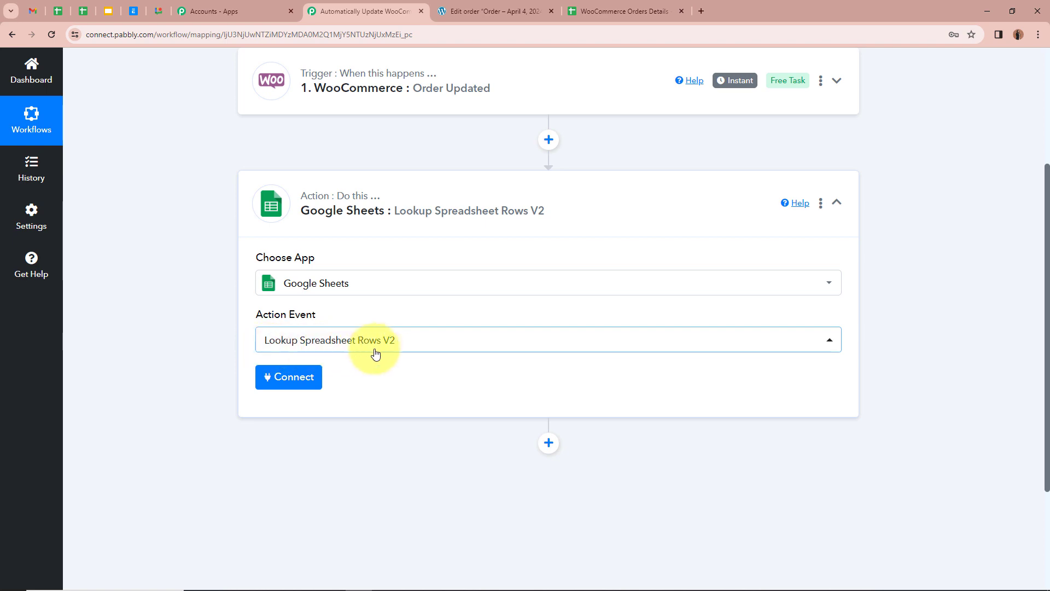
# Switch to the WooCommerce Orders Details spreadsheet and examine its Status and Order ID columns
pyautogui.click(646, 11)
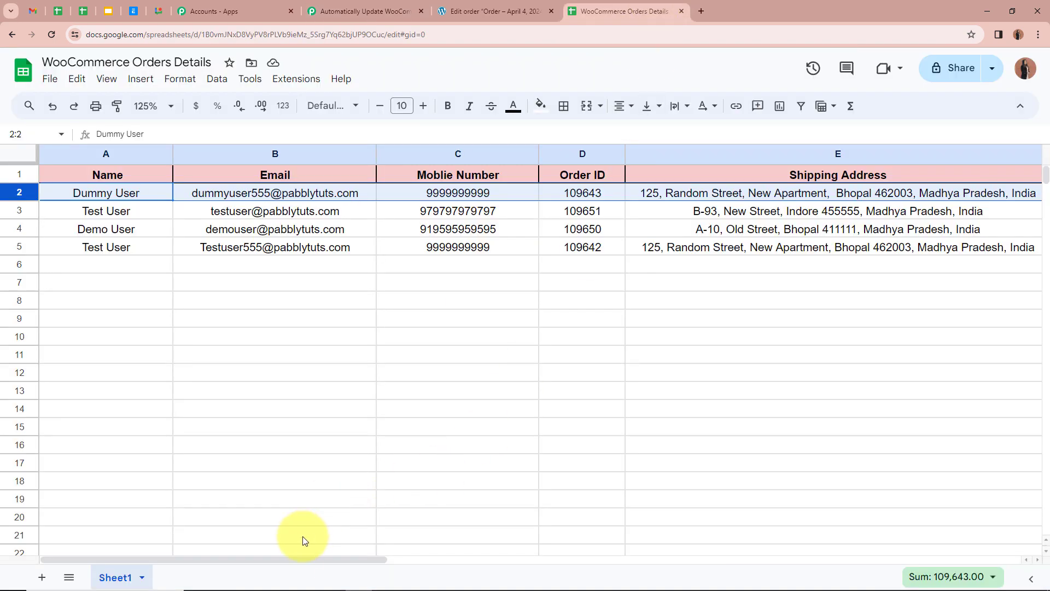
pyautogui.moveTo(297, 557); pyautogui.dragTo(481, 555)
pyautogui.click(588, 390)
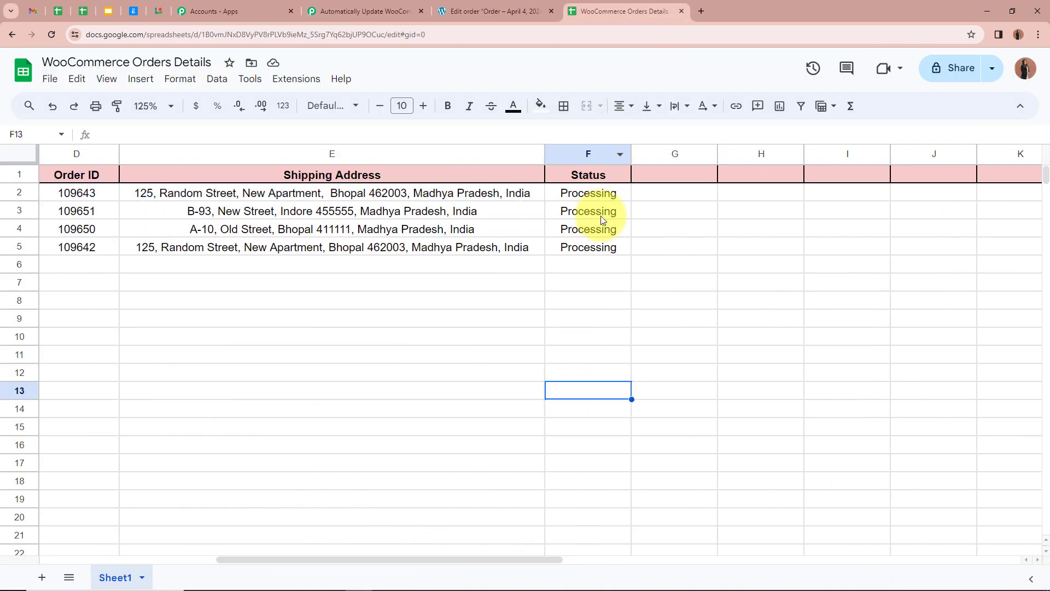
pyautogui.moveTo(442, 558); pyautogui.dragTo(295, 559)
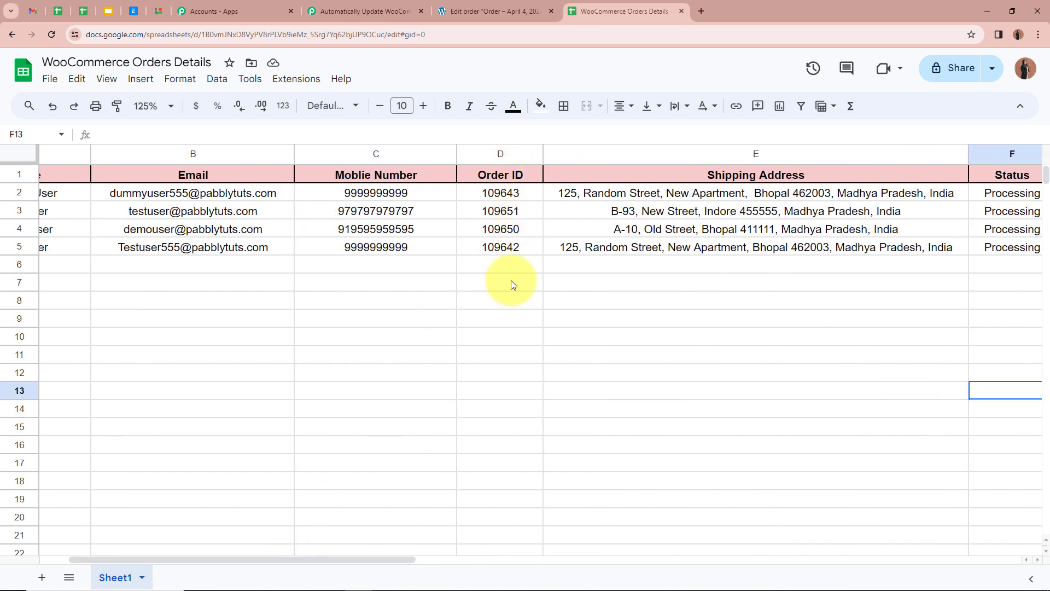
# Back in the Pabbly Connect workflow, add a new Google Sheets connection by signing in with Google and allowing access
pyautogui.click(372, 11)
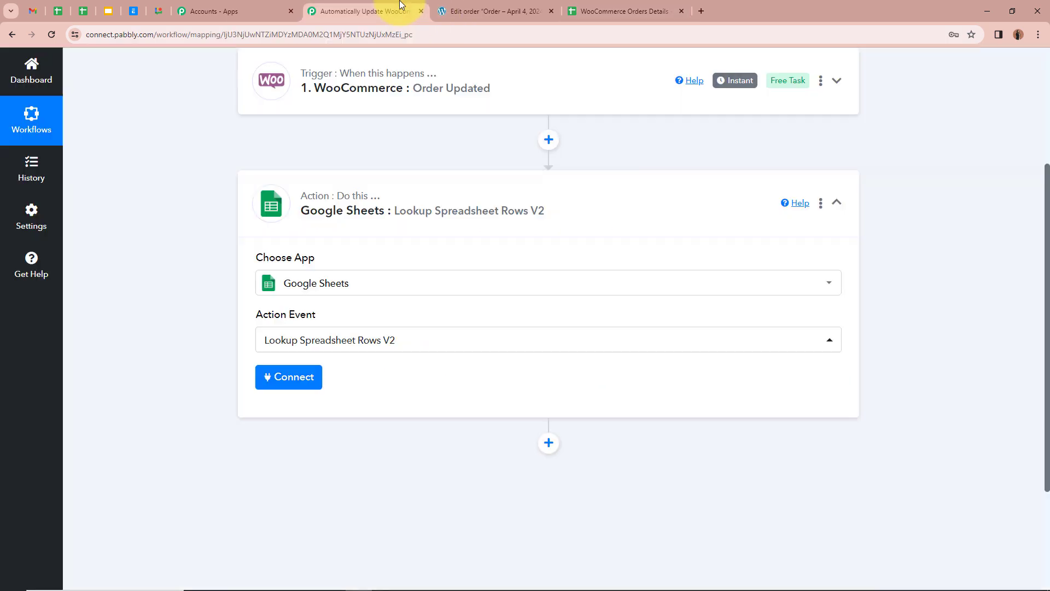
pyautogui.scroll(-1, 179, 326)
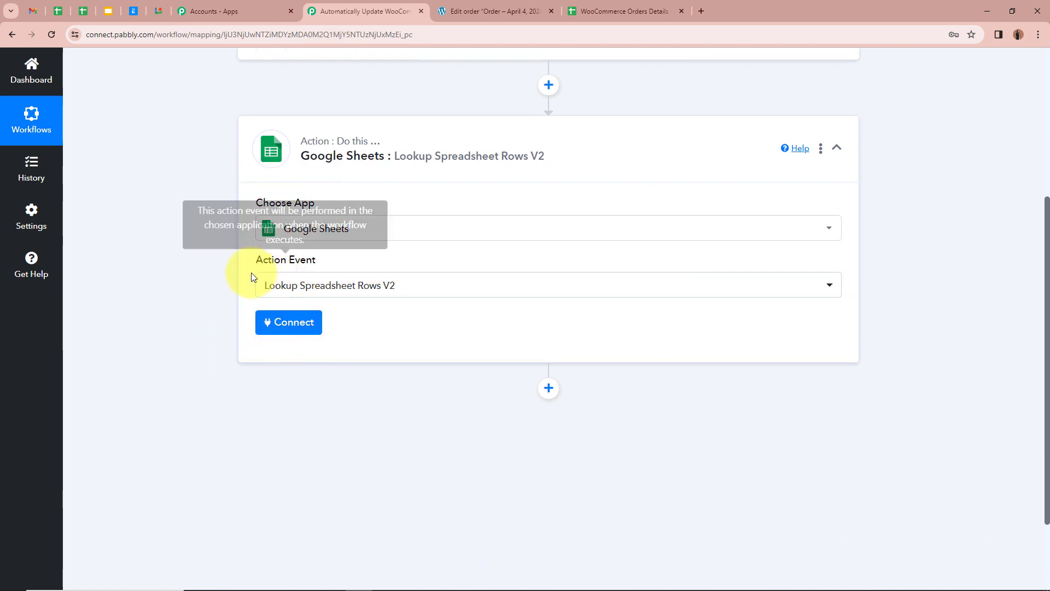
pyautogui.click(290, 324)
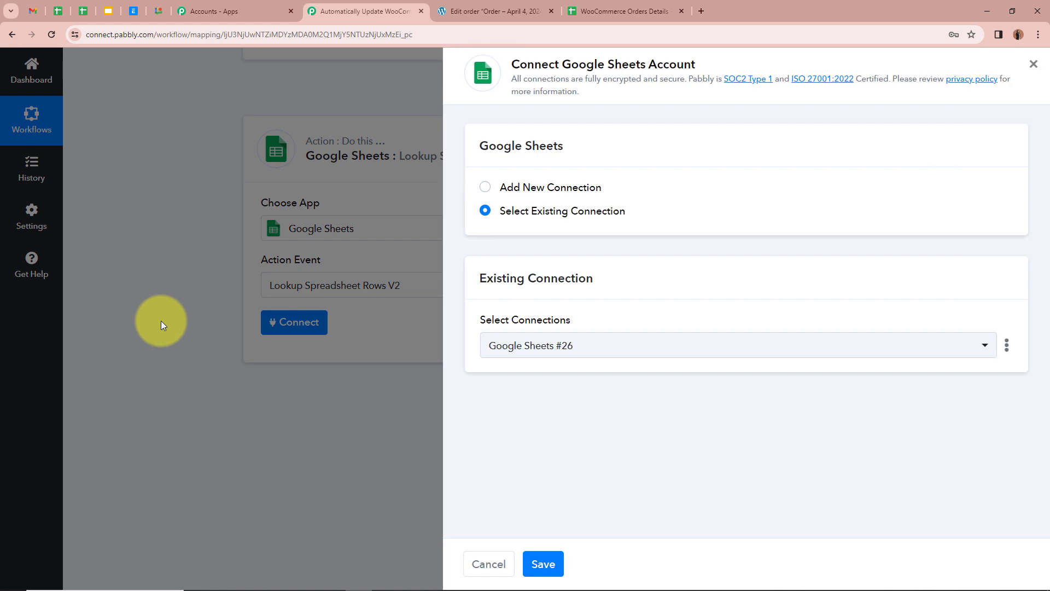
pyautogui.click(483, 190)
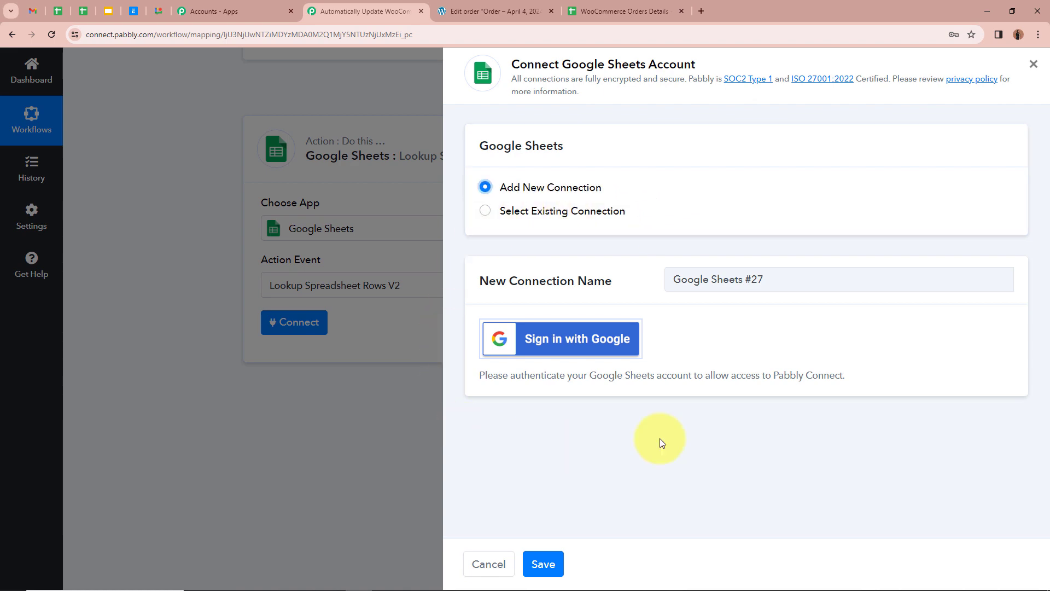
pyautogui.click(558, 338)
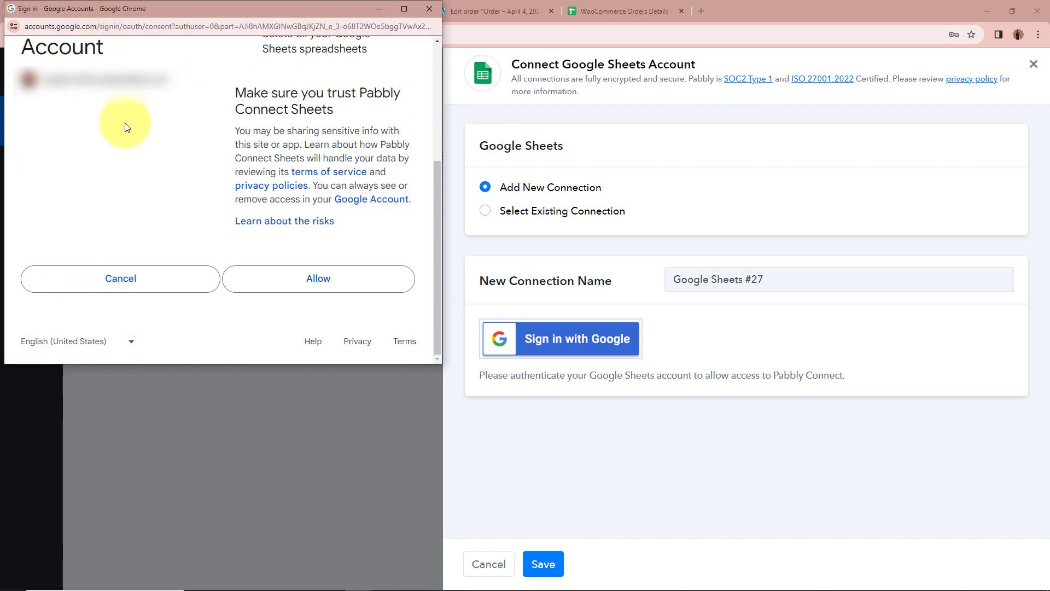
pyautogui.click(376, 284)
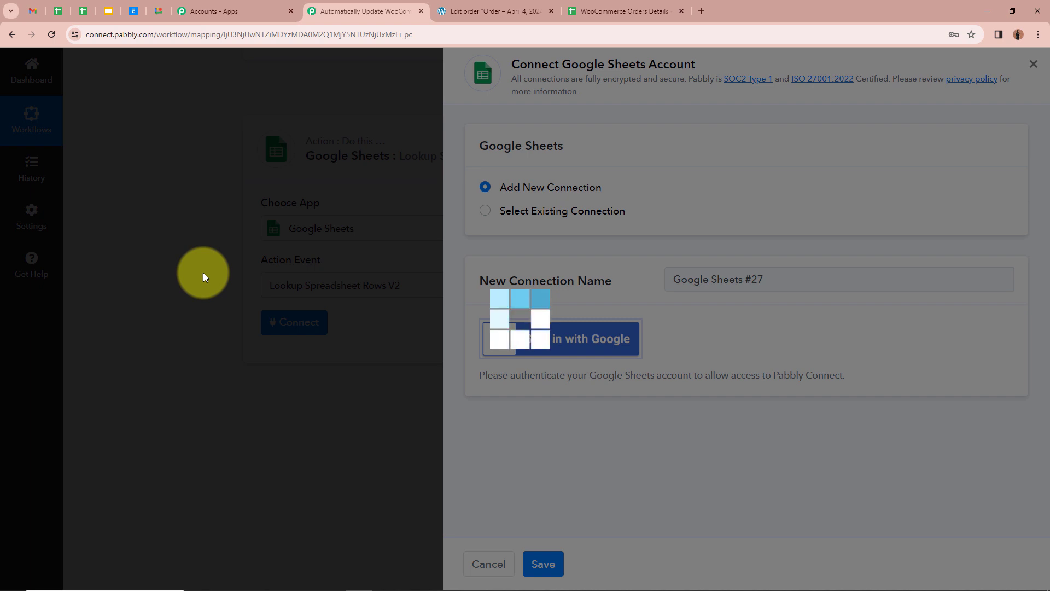
# Check the order spreadsheet's title in Google Sheets and select WooCommerce Orders Details as the lookup action's spreadsheet
pyautogui.scroll(-1, 218, 257)
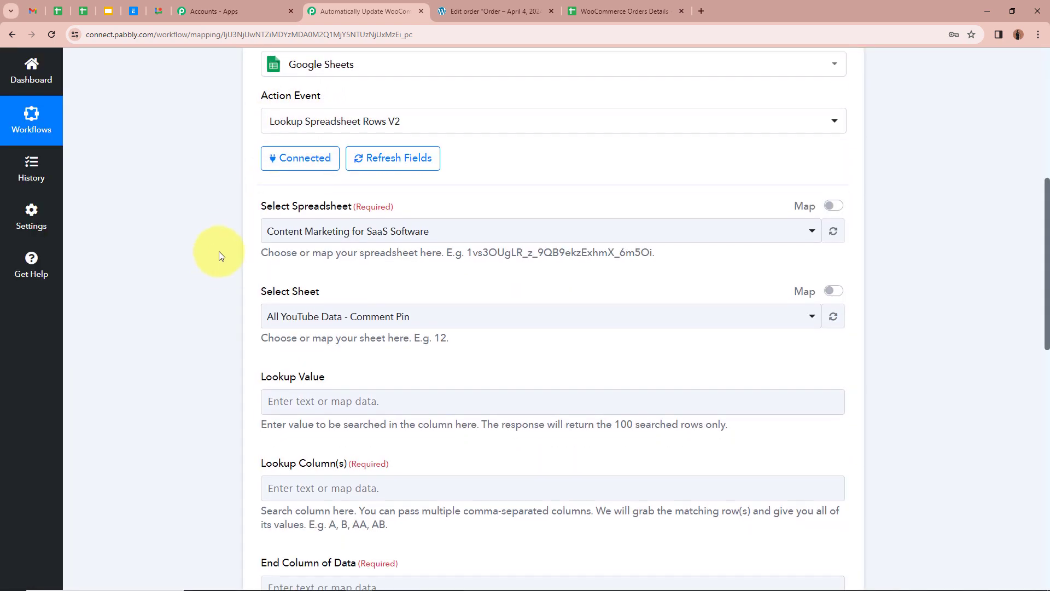
pyautogui.click(626, 6)
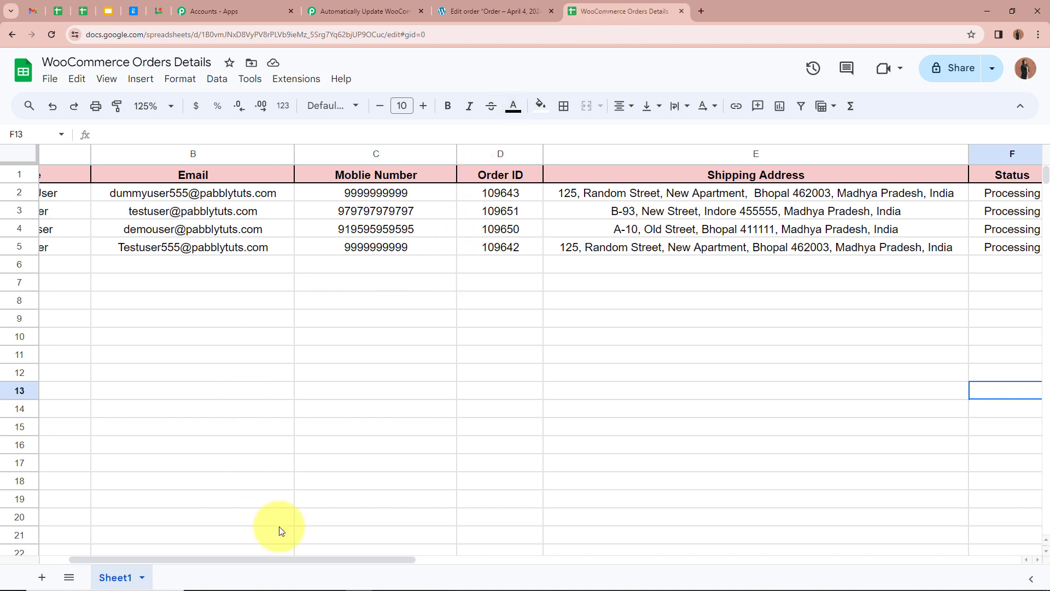
pyautogui.moveTo(280, 560); pyautogui.dragTo(108, 538)
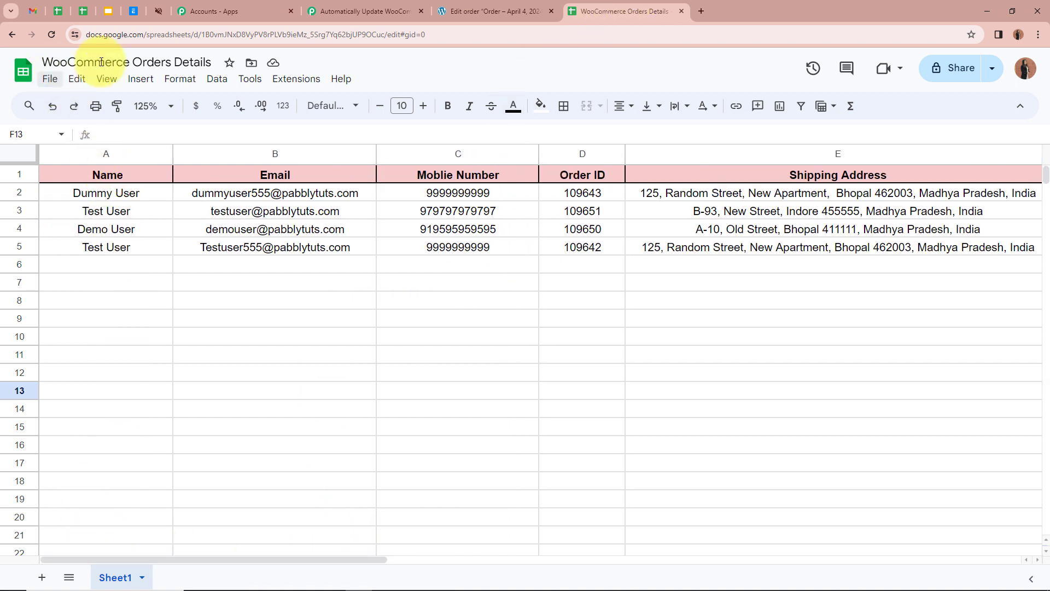
pyautogui.click(382, 11)
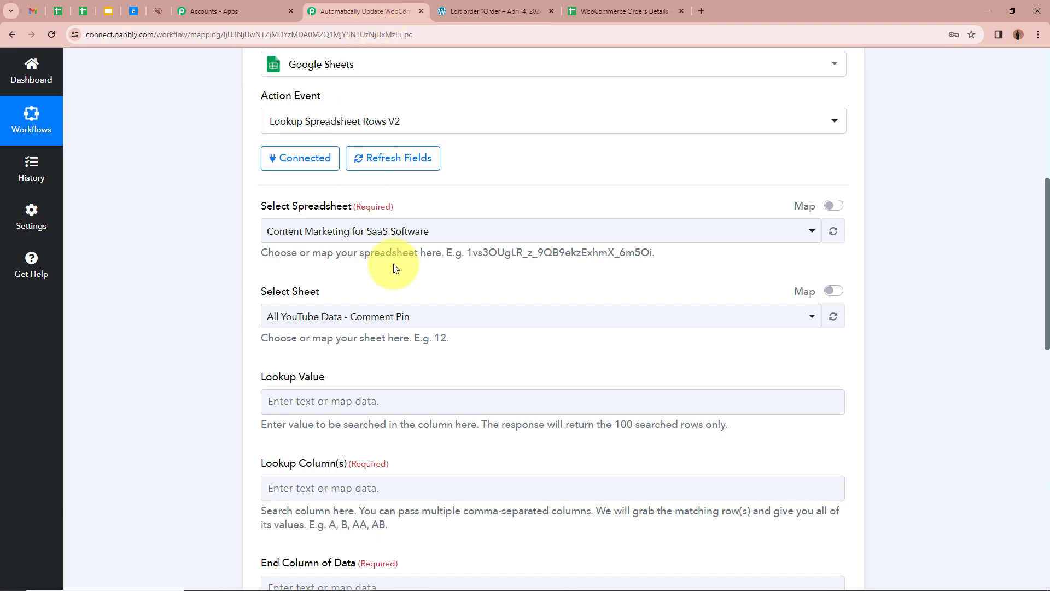
pyautogui.click(410, 231)
pyautogui.click(350, 320)
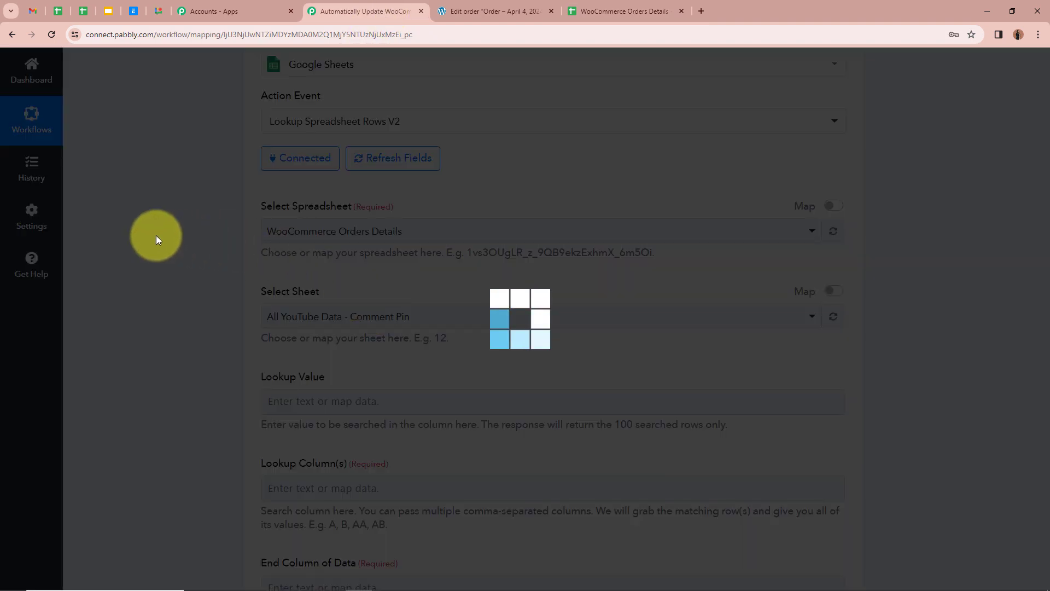
# Check the sheet name in the Google Sheets file and select Sheet1 as the lookup action's sheet
pyautogui.scroll(-2, 156, 235)
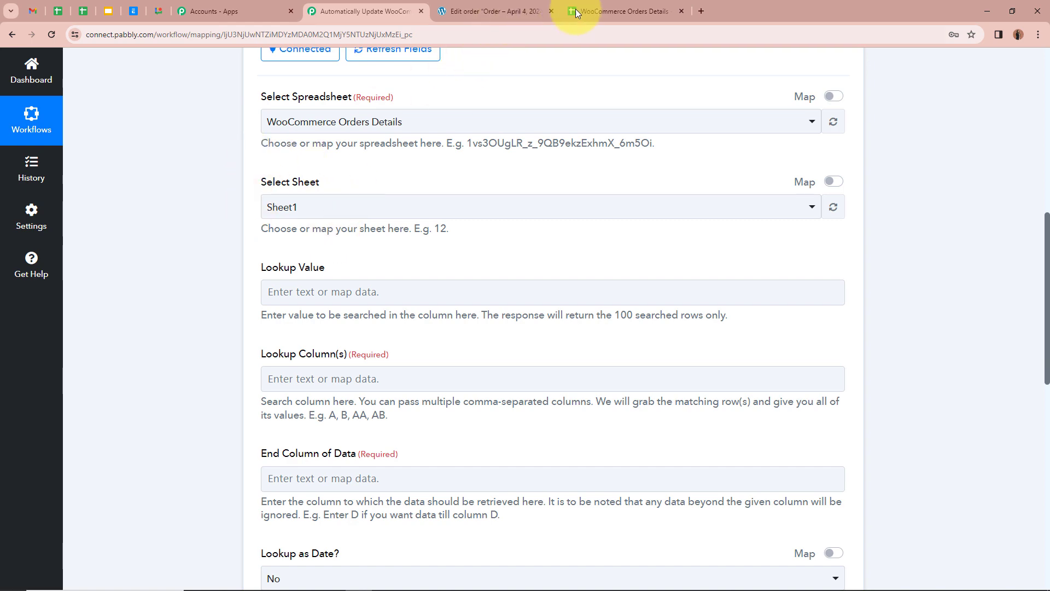
pyautogui.click(602, 5)
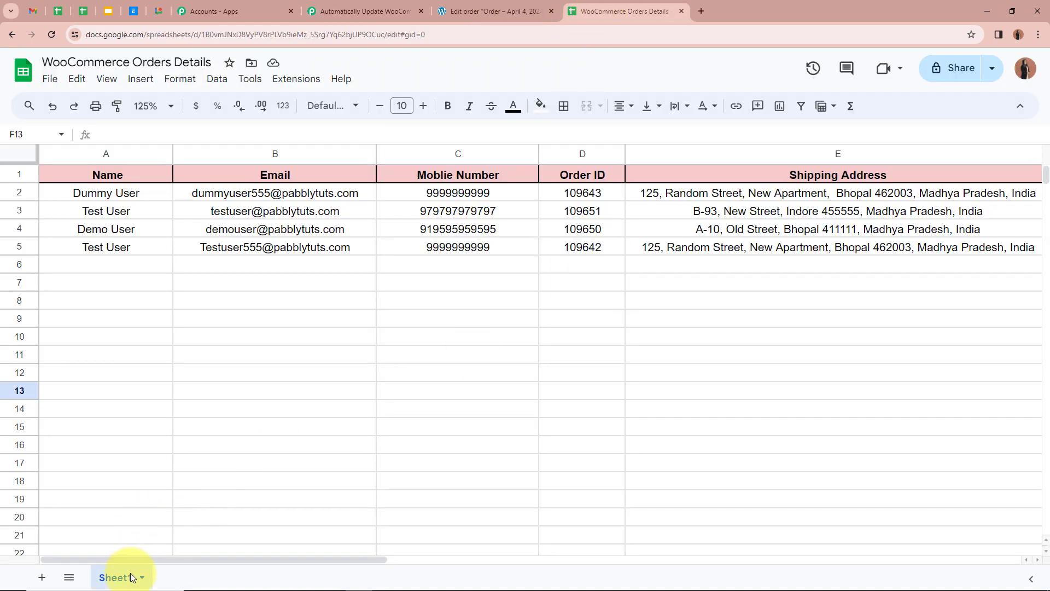
pyautogui.click(361, 11)
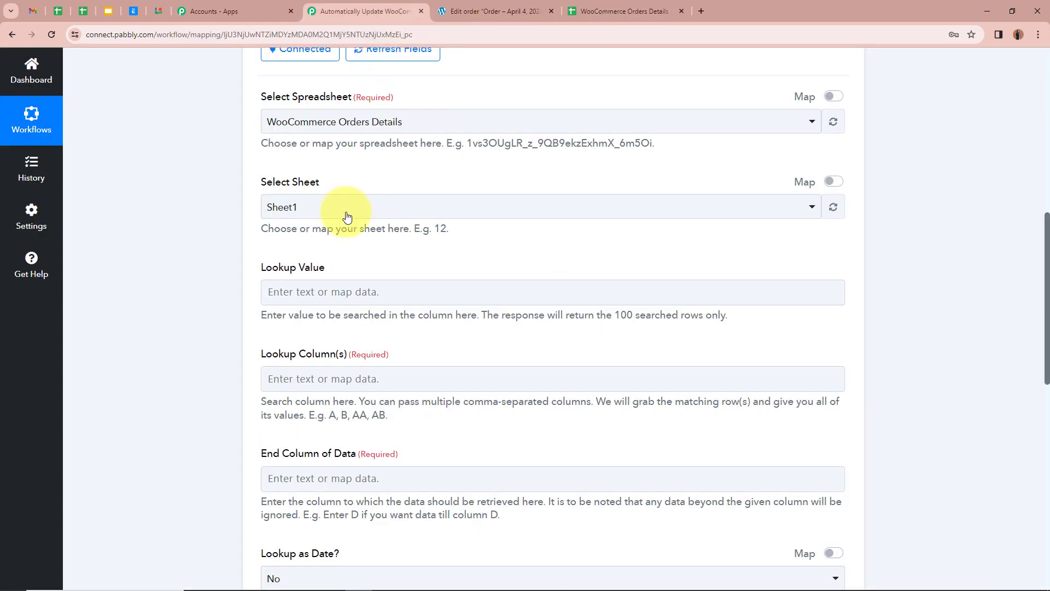
pyautogui.click(345, 211)
pyautogui.click(343, 276)
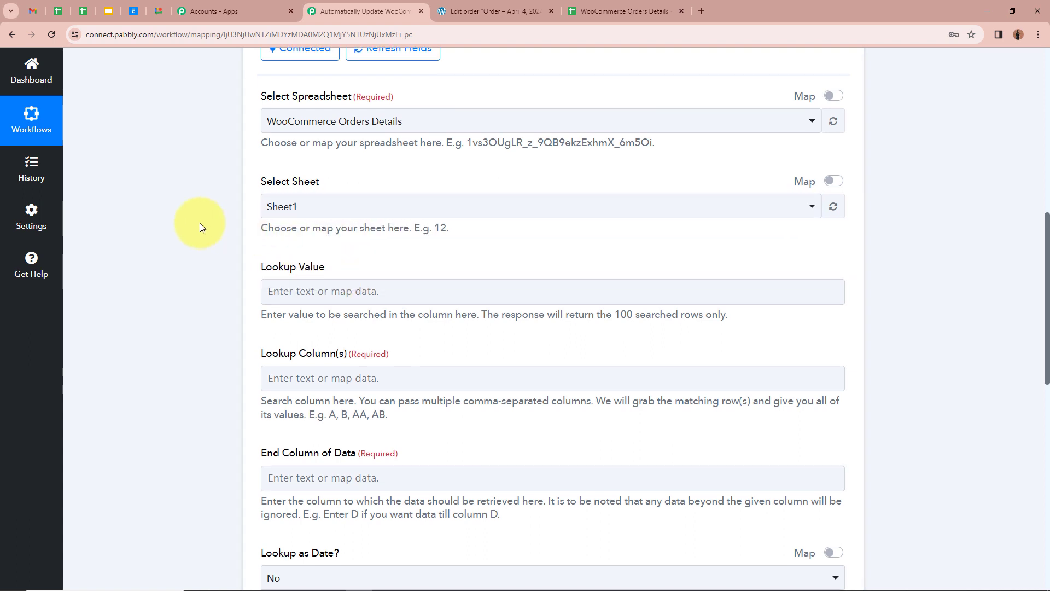
pyautogui.scroll(-1, 199, 222)
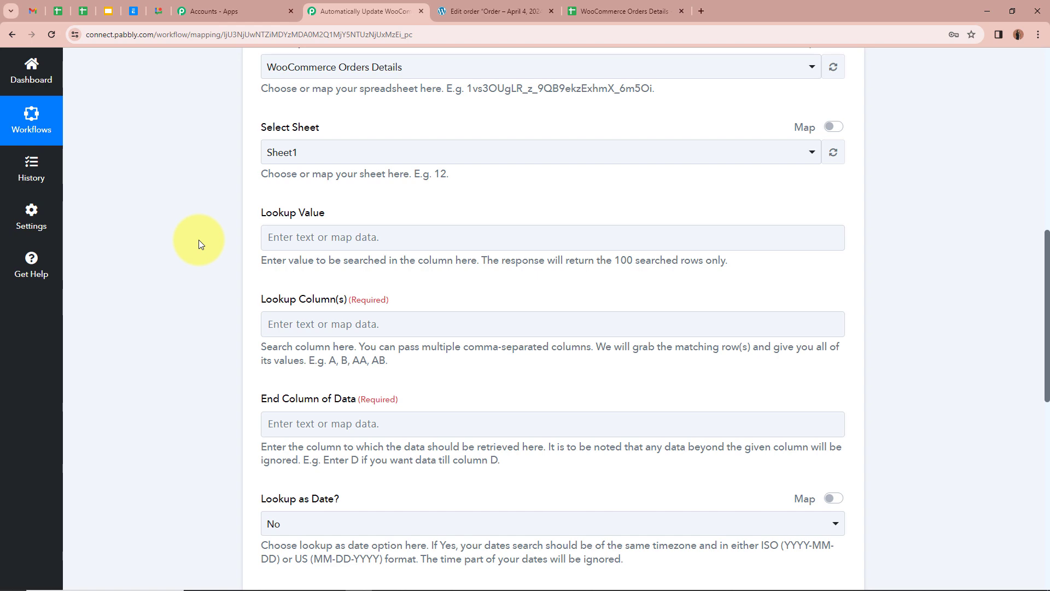
# Check the Order ID column in the spreadsheet and map the lookup value to the Number field from WooCommerce: Order Updated
pyautogui.click(613, 11)
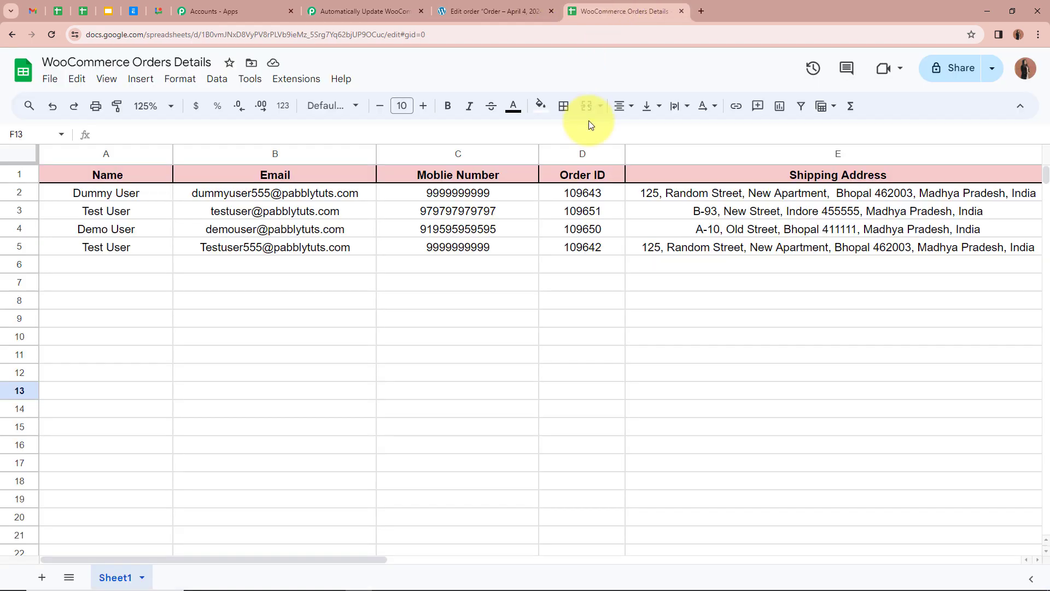
pyautogui.click(586, 195)
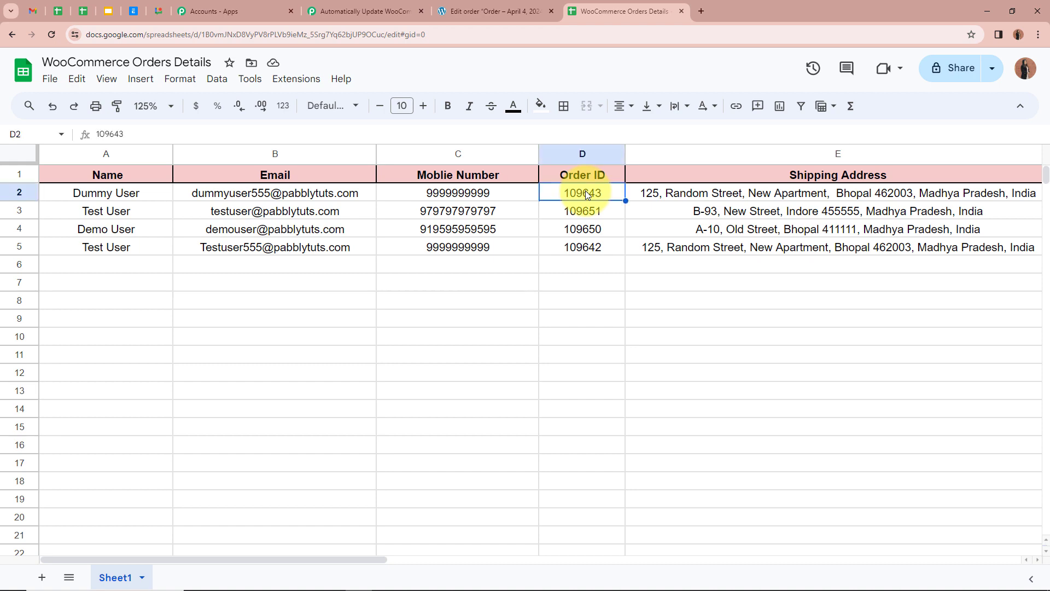
pyautogui.click(392, 5)
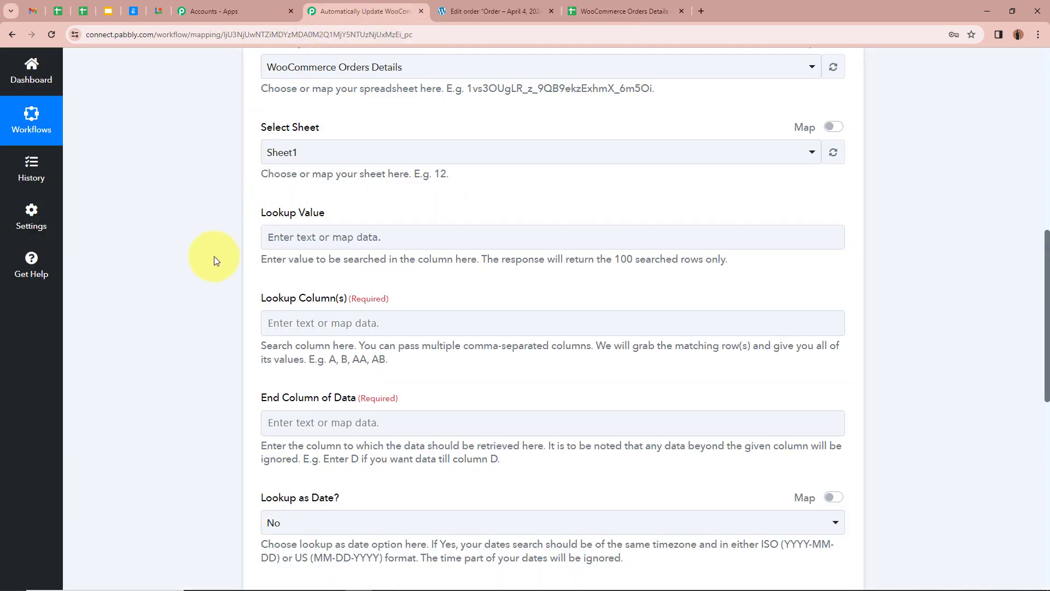
pyautogui.click(272, 237)
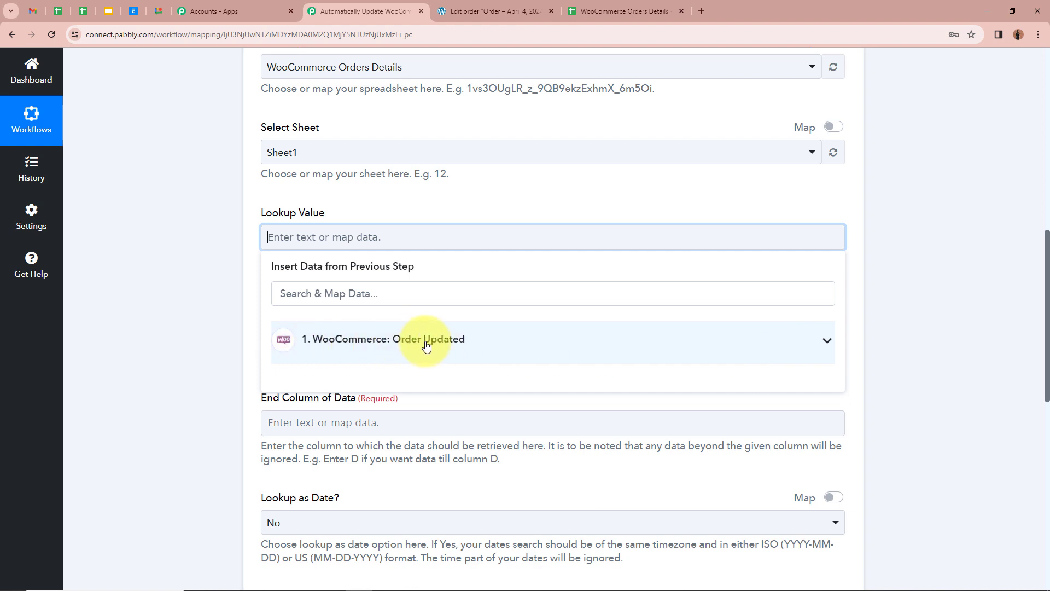
pyautogui.click(826, 341)
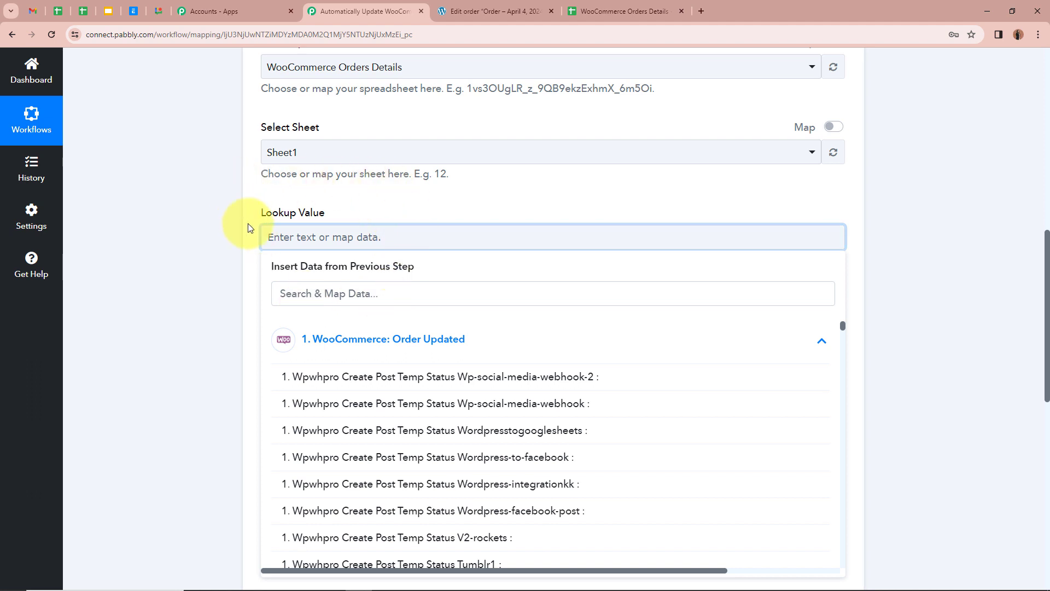
pyautogui.click(362, 299)
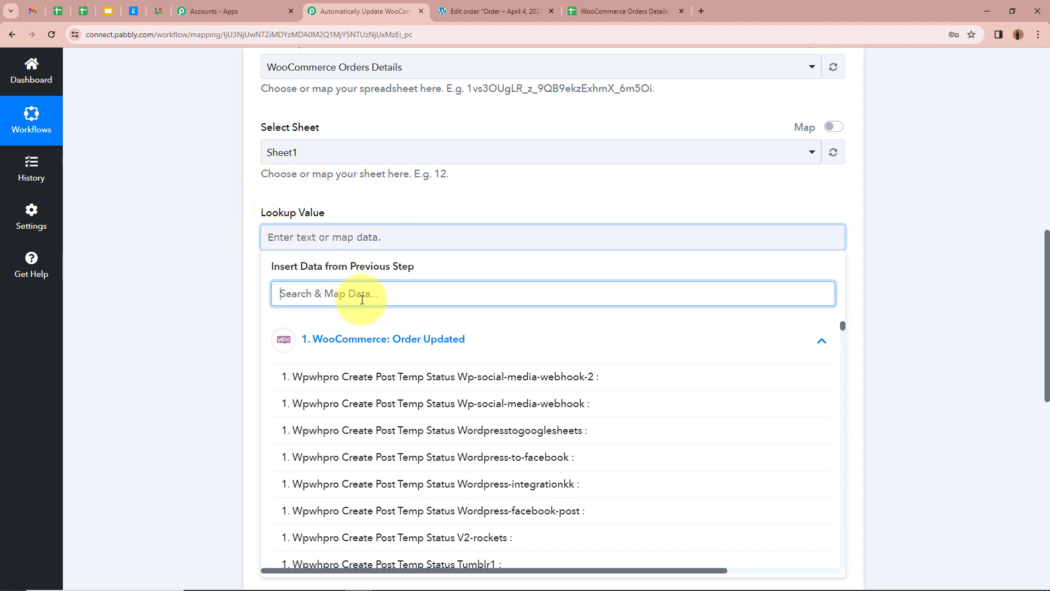
pyautogui.write('Num')
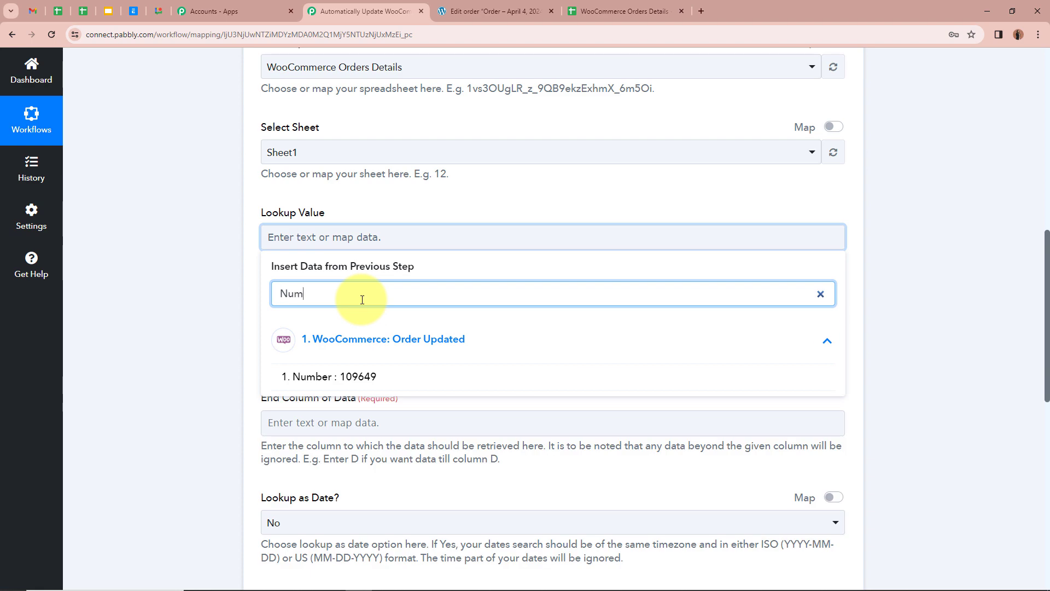
pyautogui.click(435, 377)
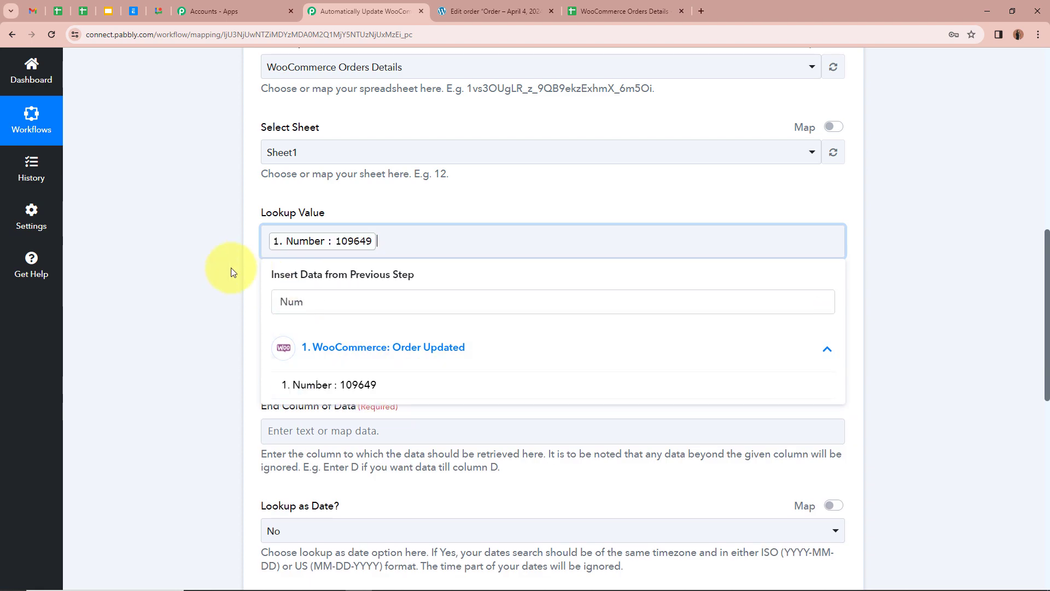
# Check the Order ID column's letter in the spreadsheet and set the lookup column to D
pyautogui.scroll(-2, 223, 277)
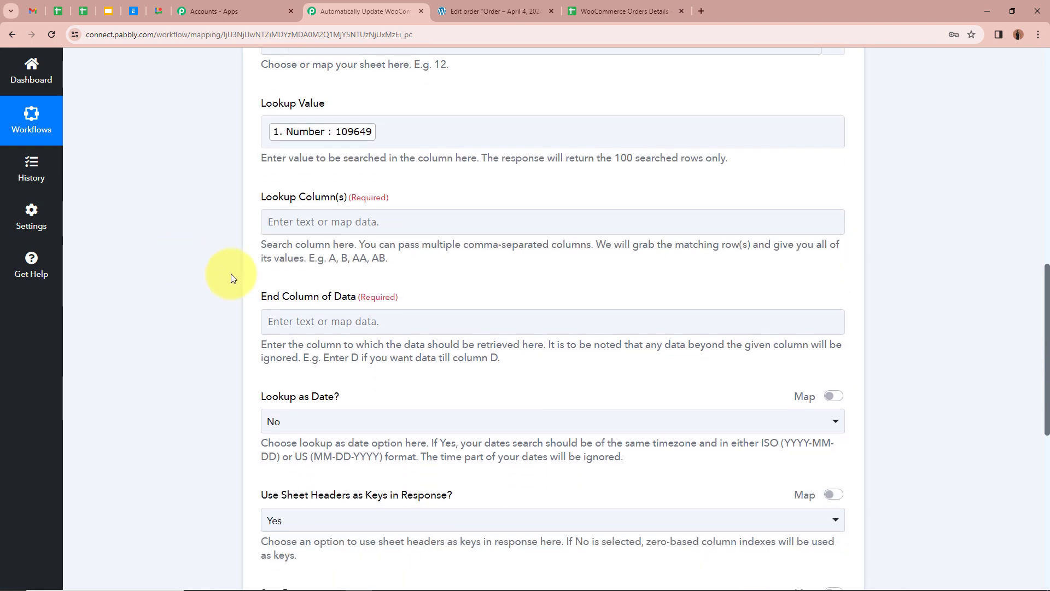
pyautogui.scroll(1, 459, 211)
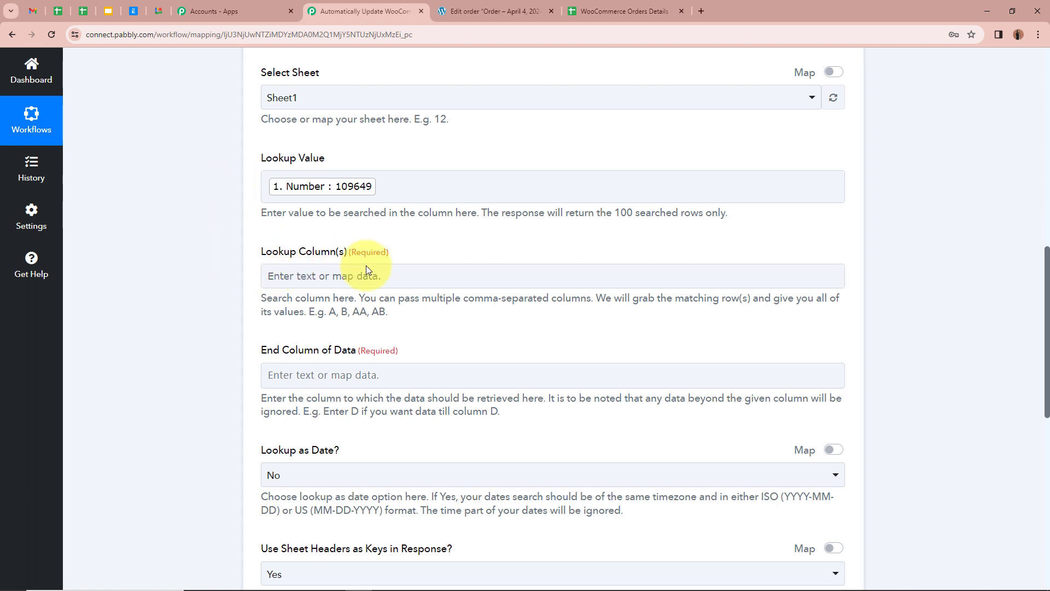
pyautogui.click(323, 273)
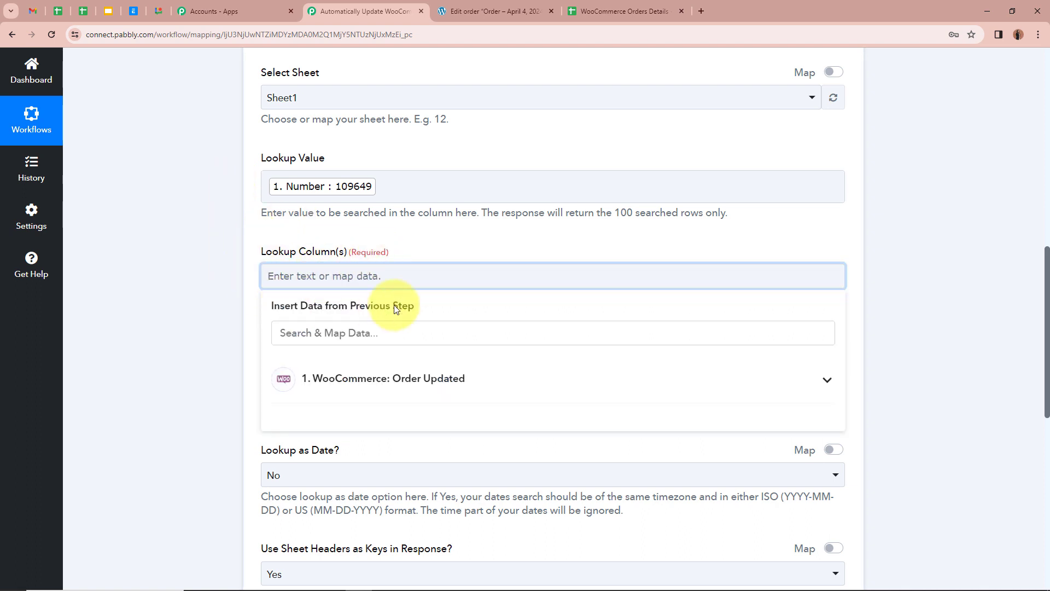
pyautogui.click(599, 11)
pyautogui.click(269, 154)
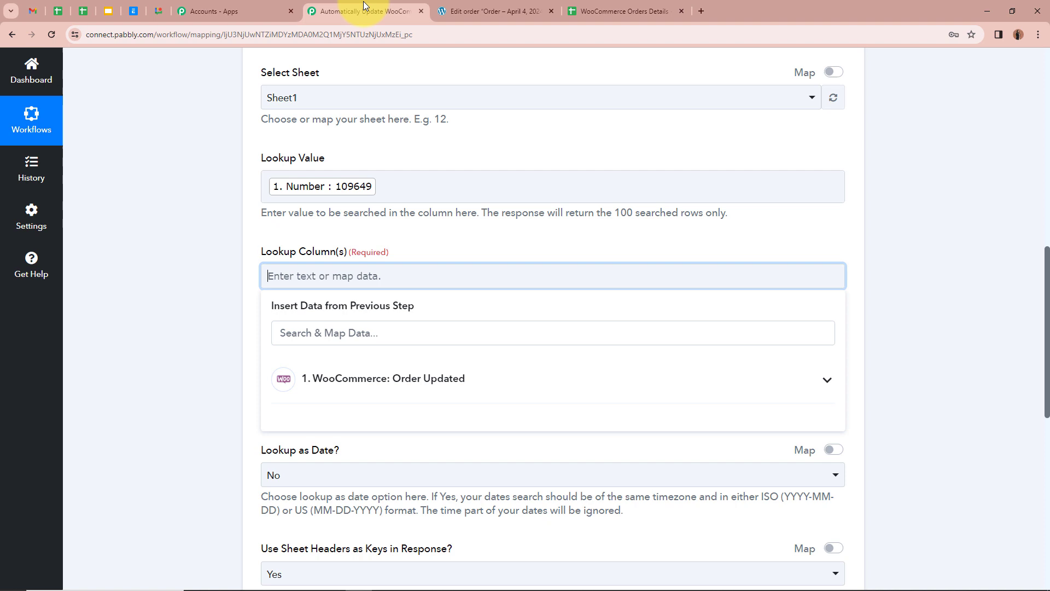
pyautogui.click(362, 10)
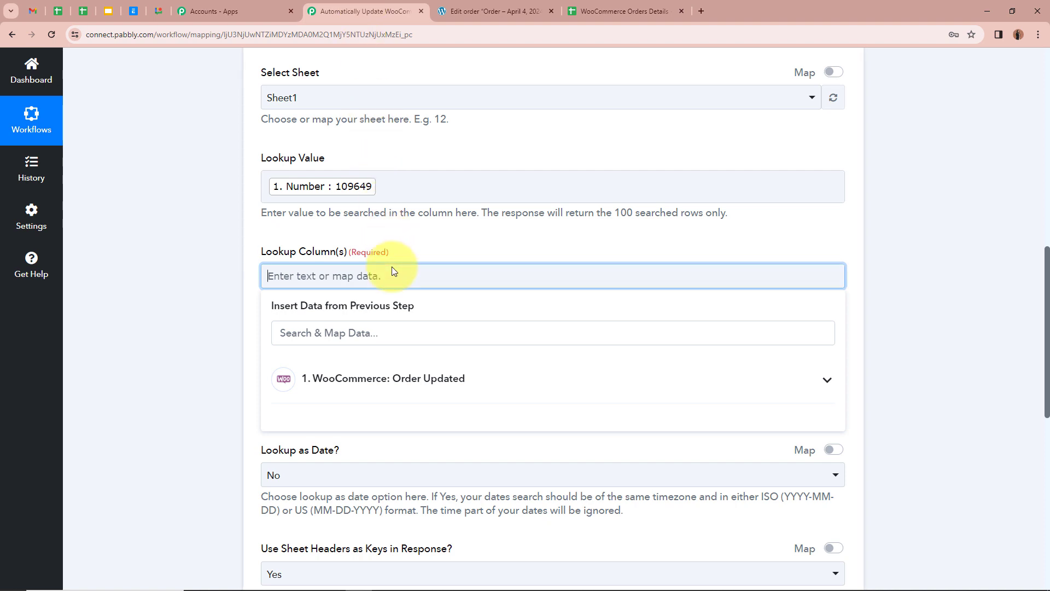
pyautogui.click(166, 255)
# Check the Status column's letter in the spreadsheet and set the end column of data to F
pyautogui.click(623, 11)
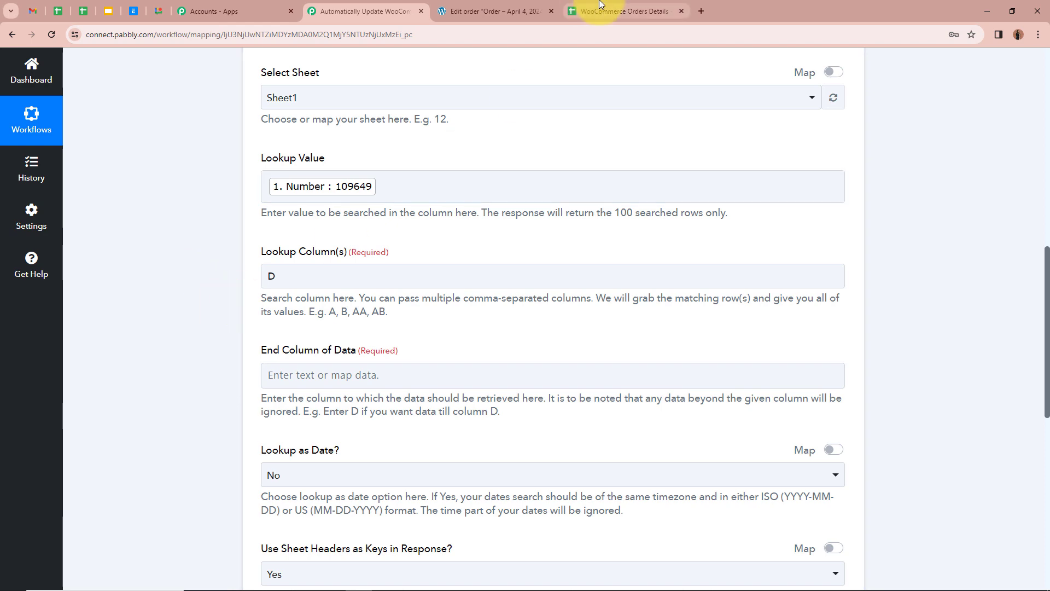
pyautogui.click(283, 195)
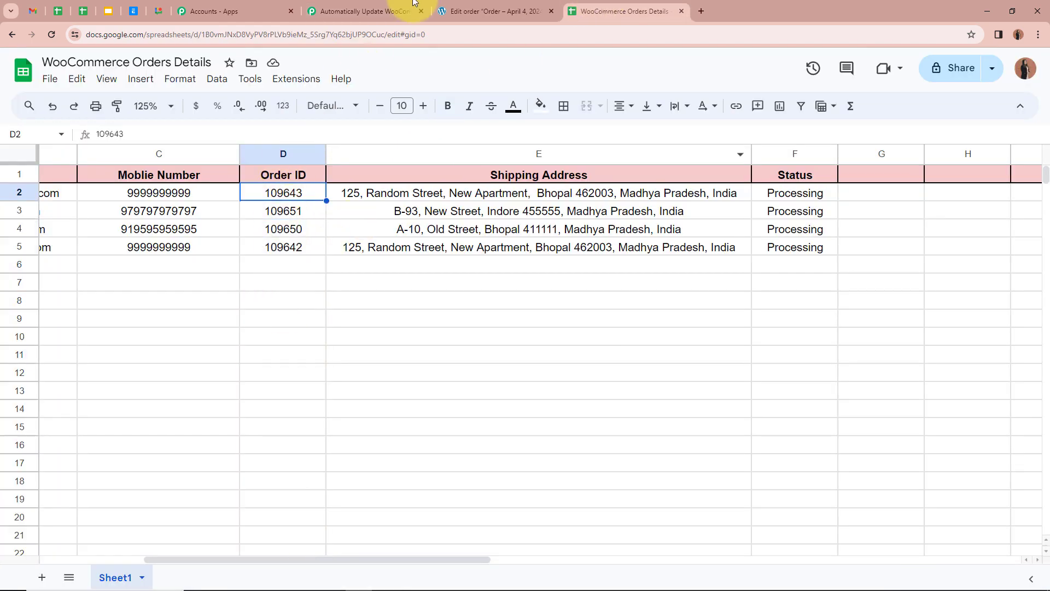
pyautogui.click(350, 10)
pyautogui.scroll(-1, 330, 251)
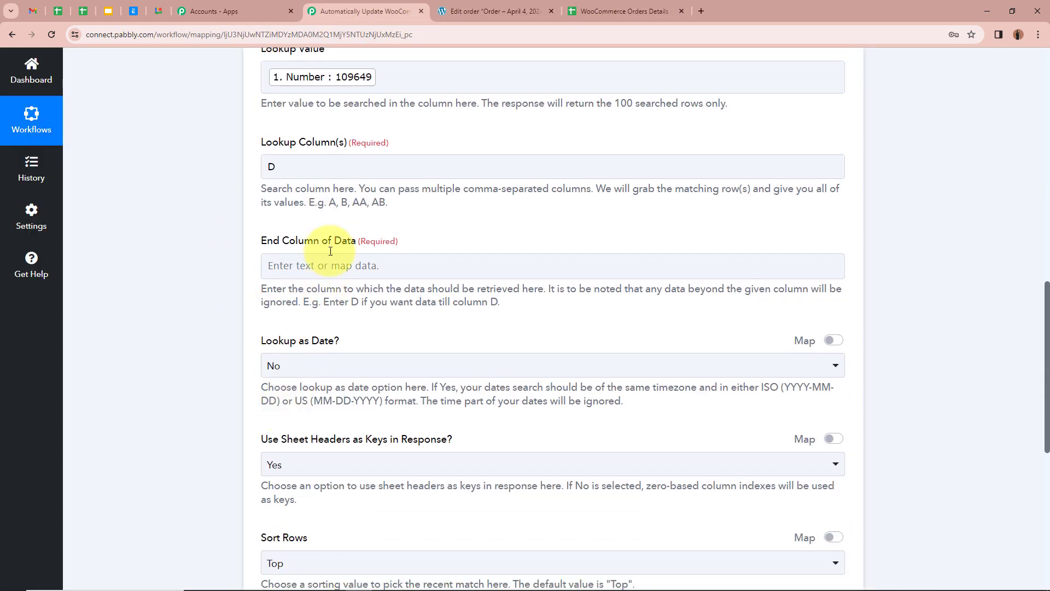
pyautogui.click(343, 268)
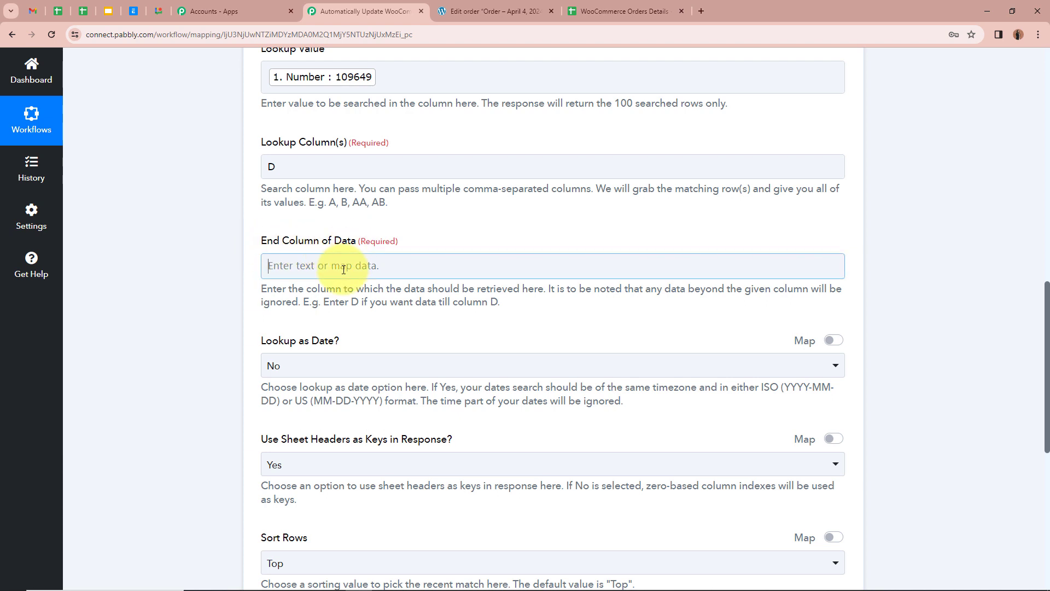
pyautogui.click(243, 255)
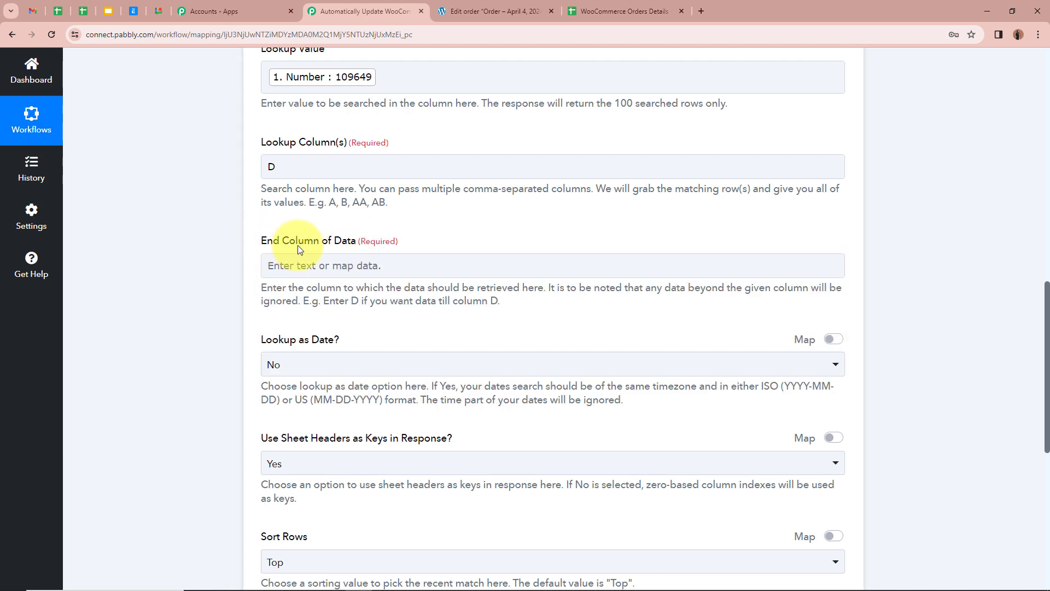
pyautogui.click(640, 11)
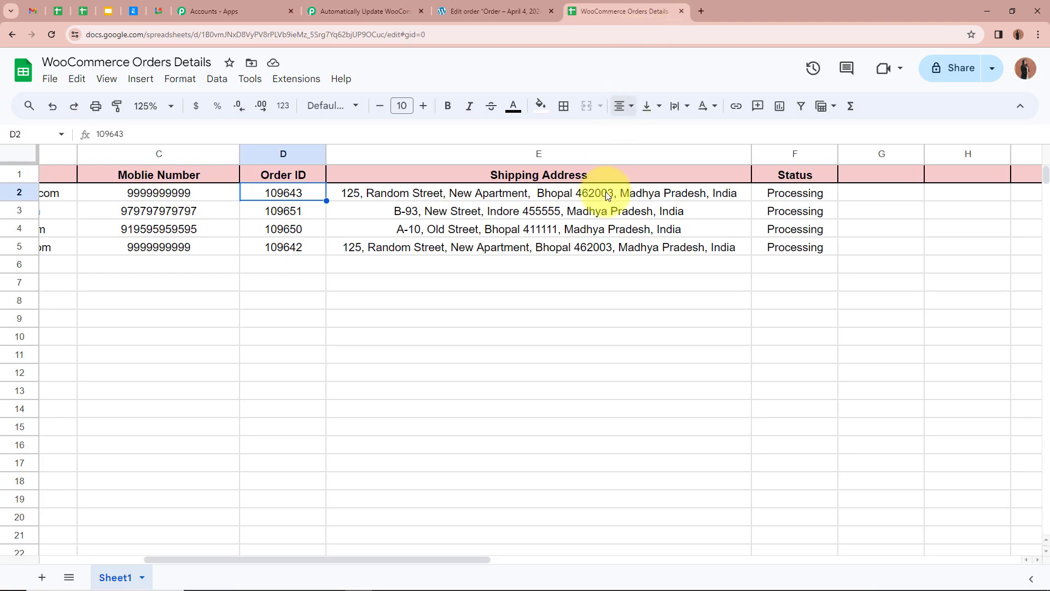
pyautogui.click(777, 159)
pyautogui.click(361, 11)
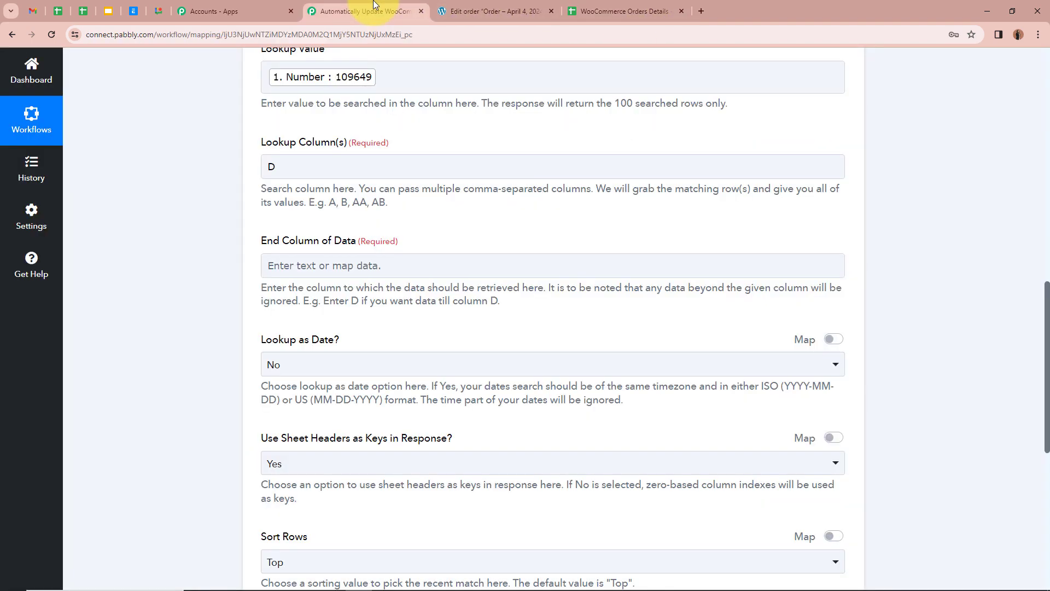
pyautogui.click(375, 266)
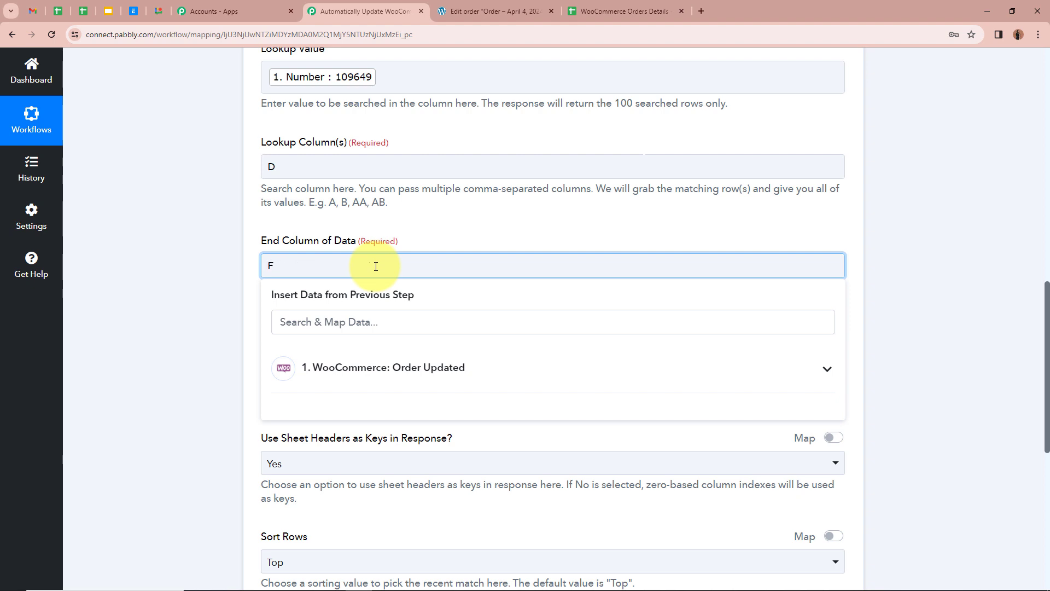
# Save the lookup action with a test request, examine the returned row's details, and collapse the action
pyautogui.scroll(-4, 376, 145)
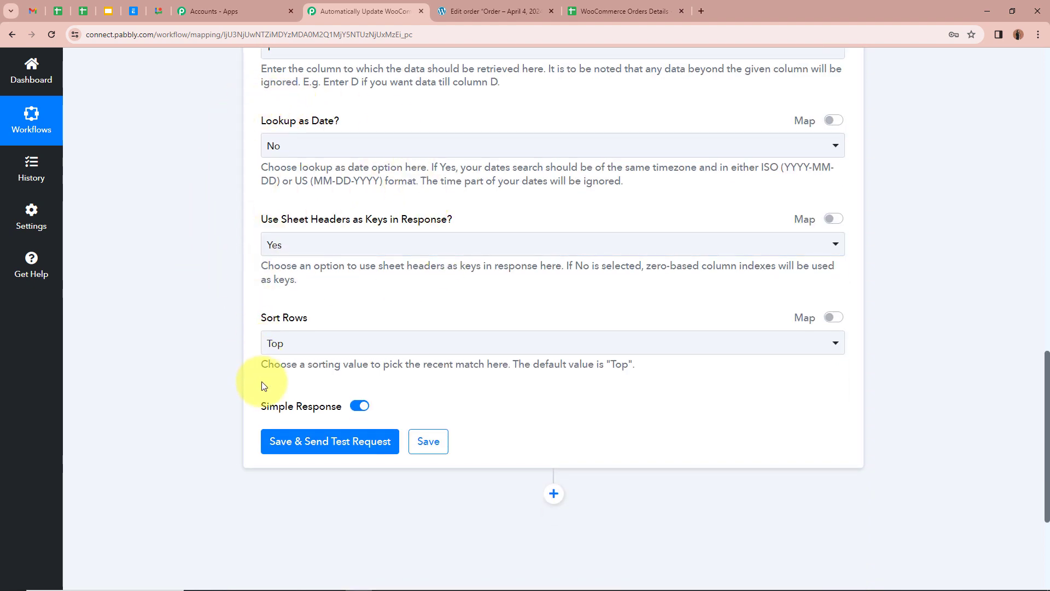
pyautogui.scroll(-2, 261, 382)
pyautogui.click(337, 334)
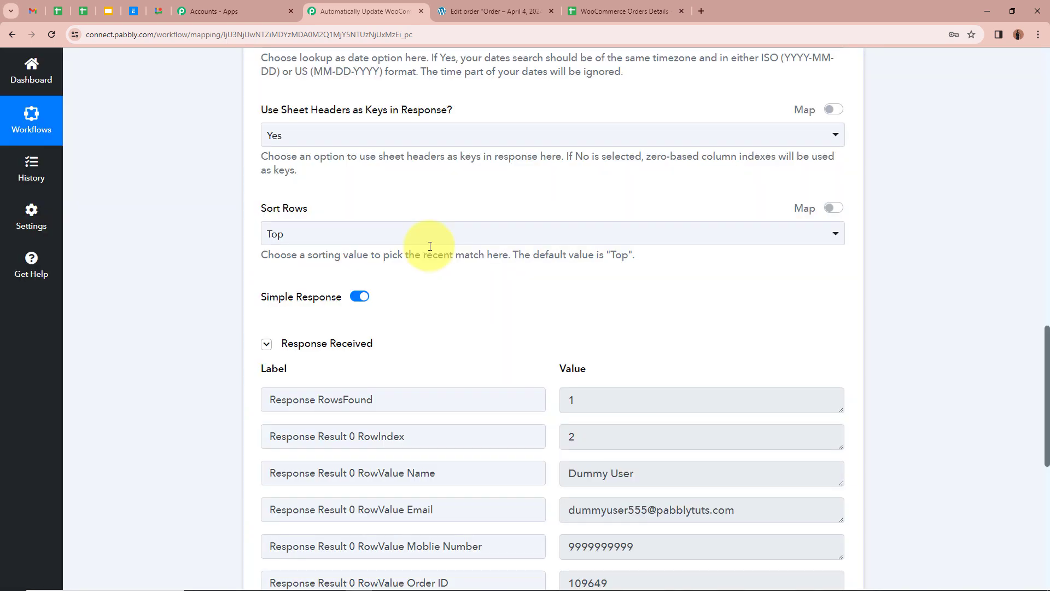
pyautogui.scroll(-4, 487, 315)
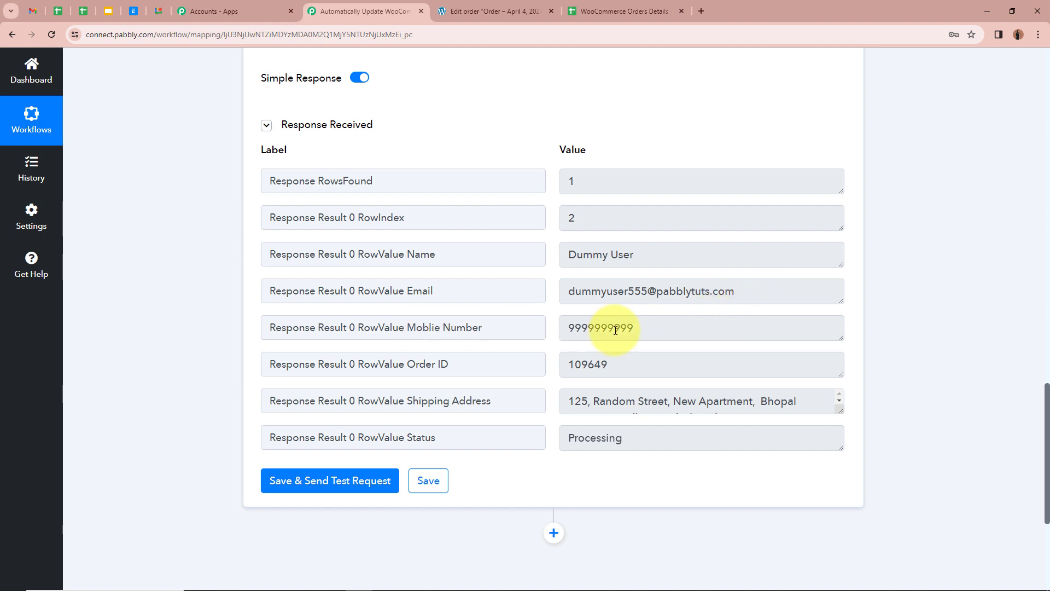
pyautogui.scroll(-1, 657, 401)
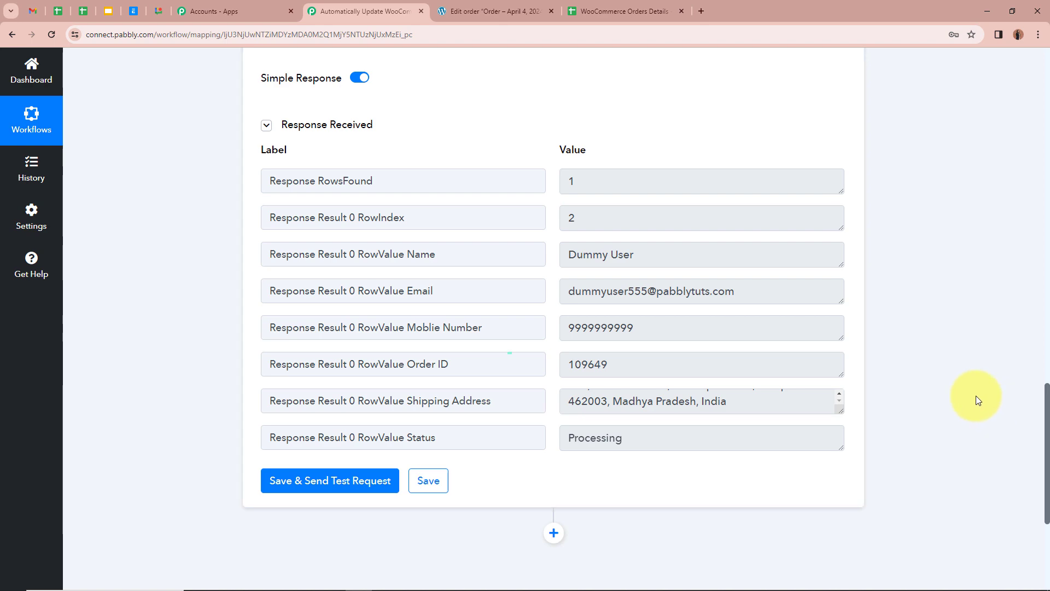
pyautogui.scroll(1, 1019, 281)
pyautogui.scroll(15, 973, 284)
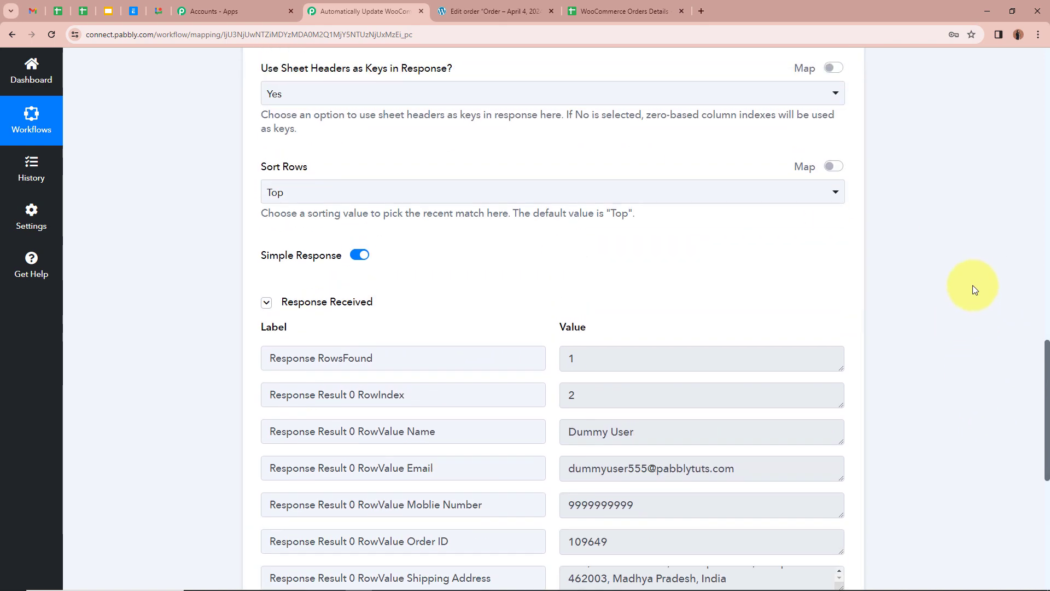
pyautogui.scroll(3, 903, 195)
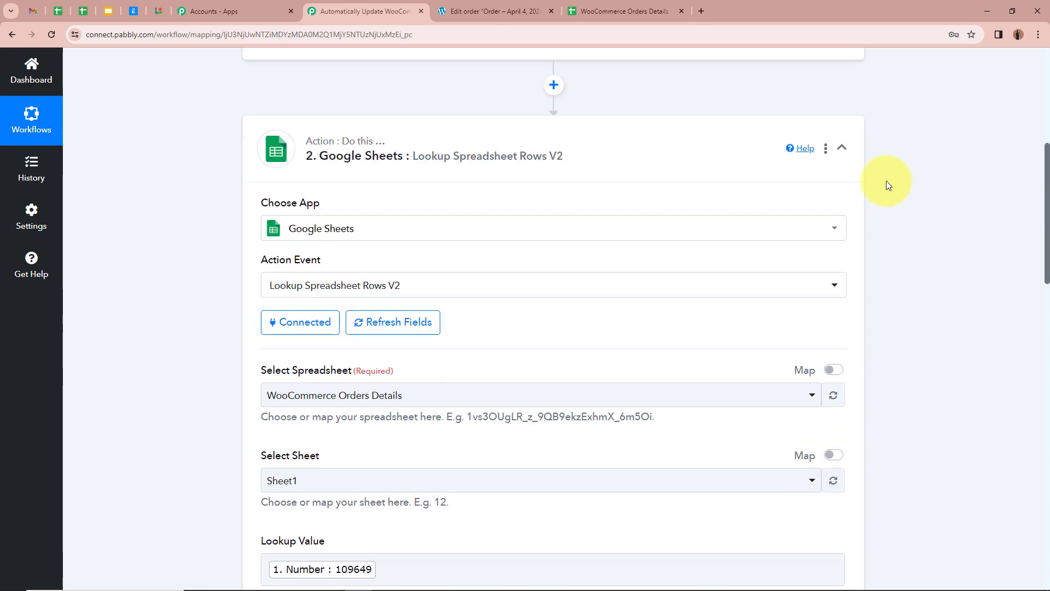
pyautogui.click(841, 143)
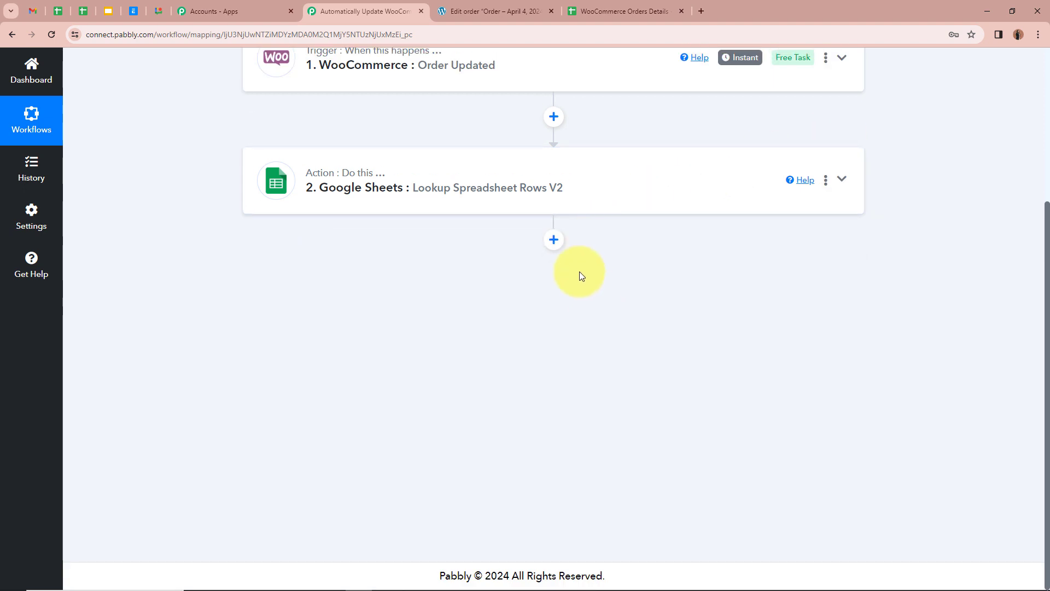
# Add a Google Sheets action after the lookup action and choose Update Row as its action event
pyautogui.click(553, 239)
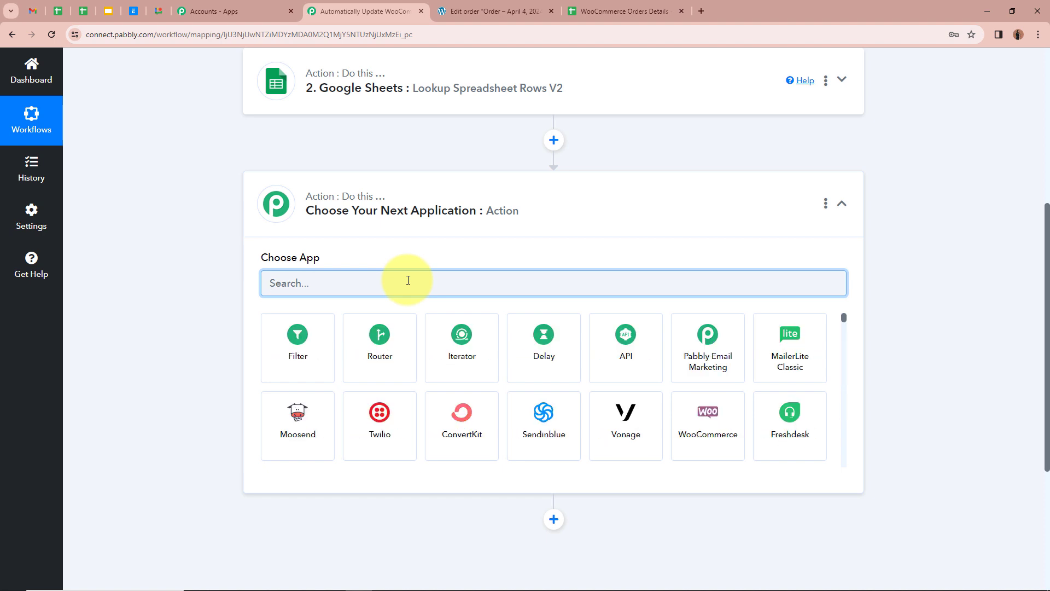
pyautogui.write('Goo')
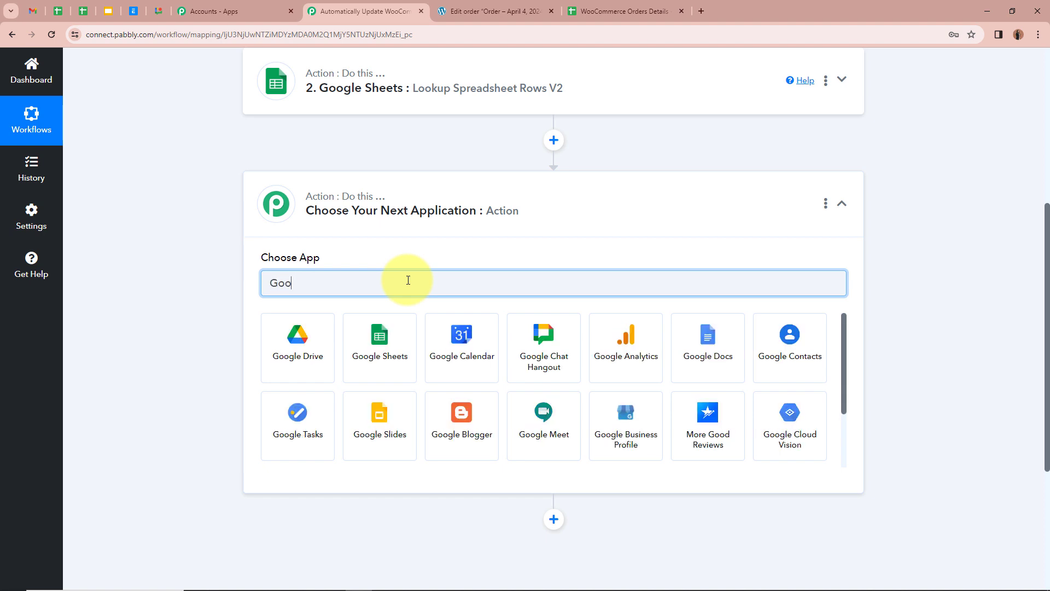
pyautogui.scroll(-1, 377, 333)
pyautogui.click(395, 306)
pyautogui.click(412, 293)
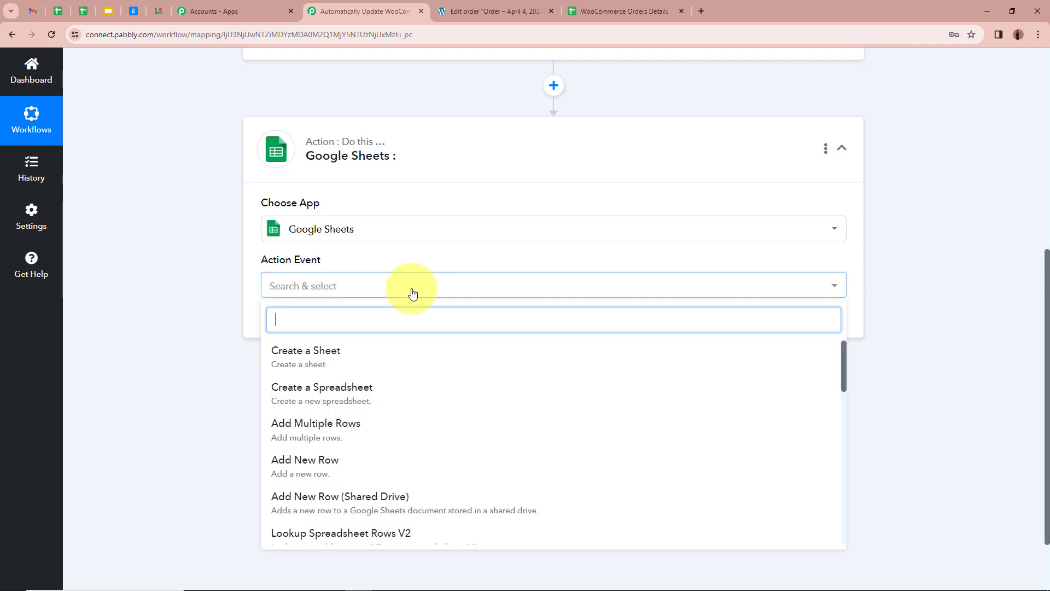
pyautogui.scroll(-4, 452, 403)
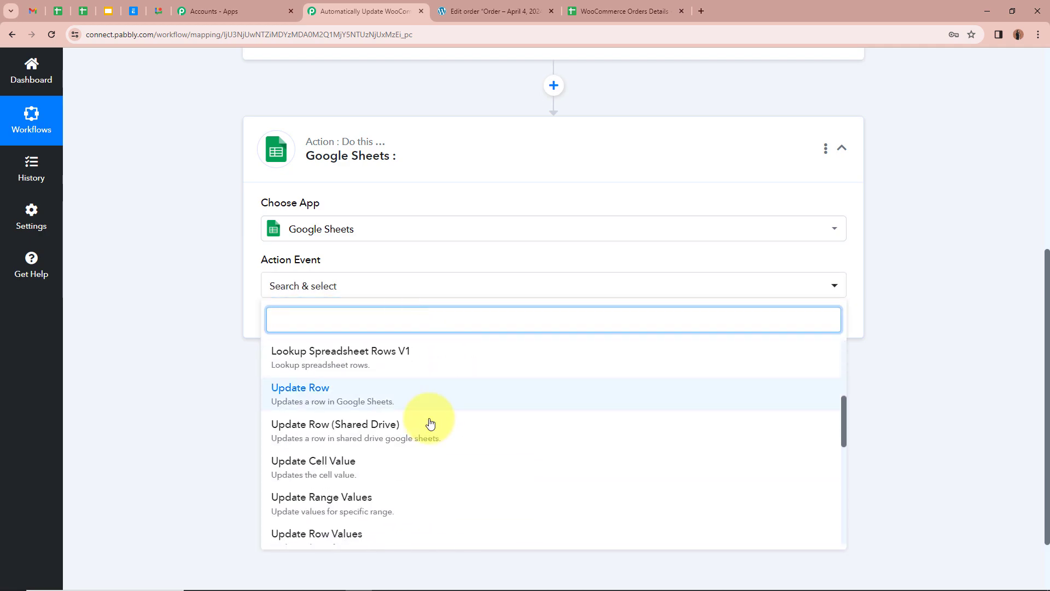
pyautogui.click(428, 407)
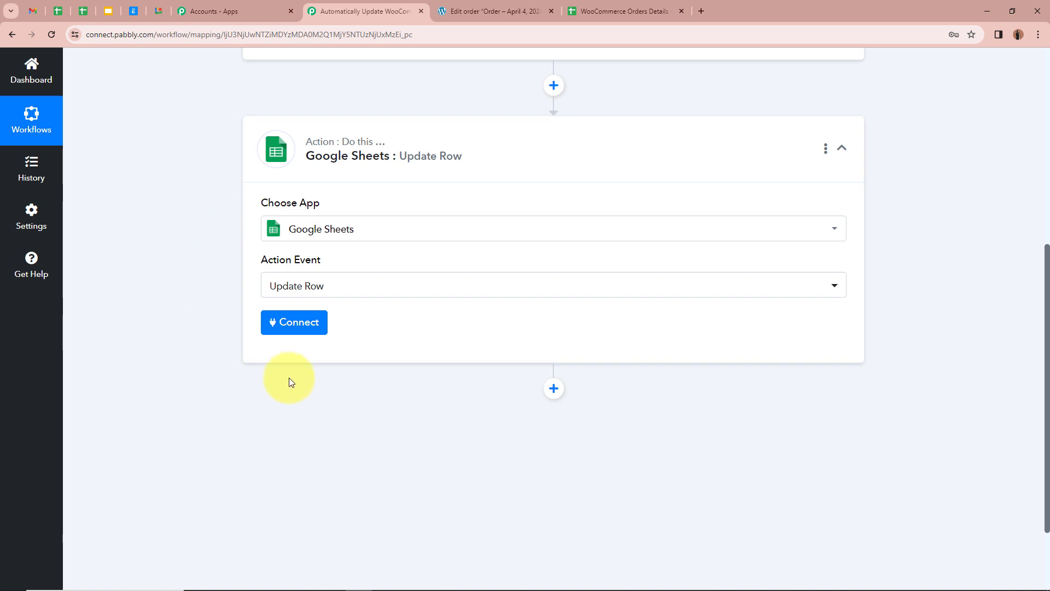
# Connect the Update Row action using the existing Google Sheets #27 connection
pyautogui.click(298, 323)
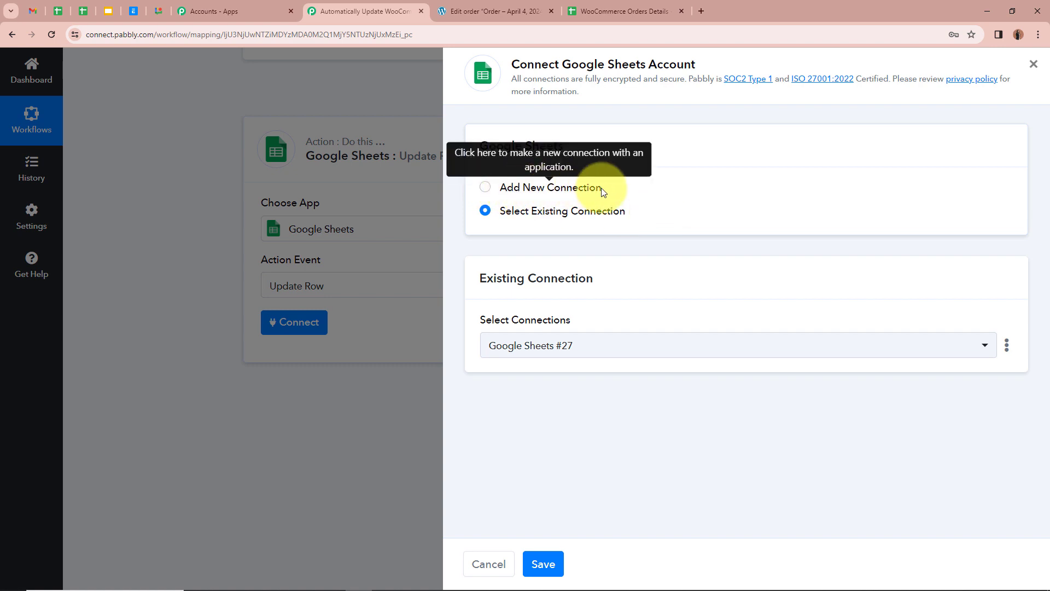
pyautogui.click(538, 558)
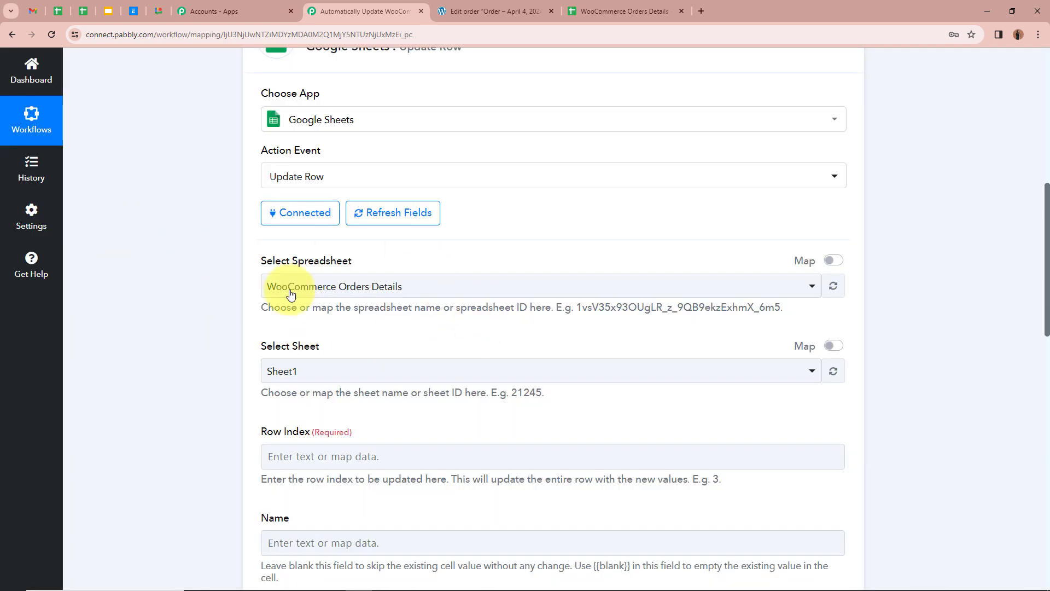
# Check the spreadsheet and sheet selected in the Update Row action against the WooCommerce Orders Details file
pyautogui.click(644, 7)
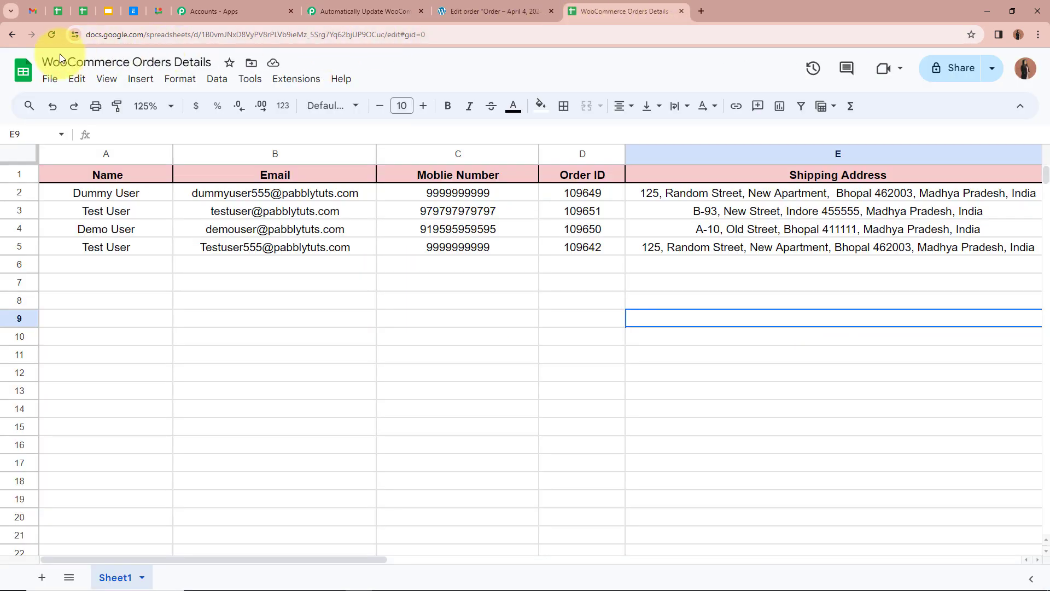
pyautogui.click(385, 7)
pyautogui.click(387, 288)
pyautogui.click(386, 353)
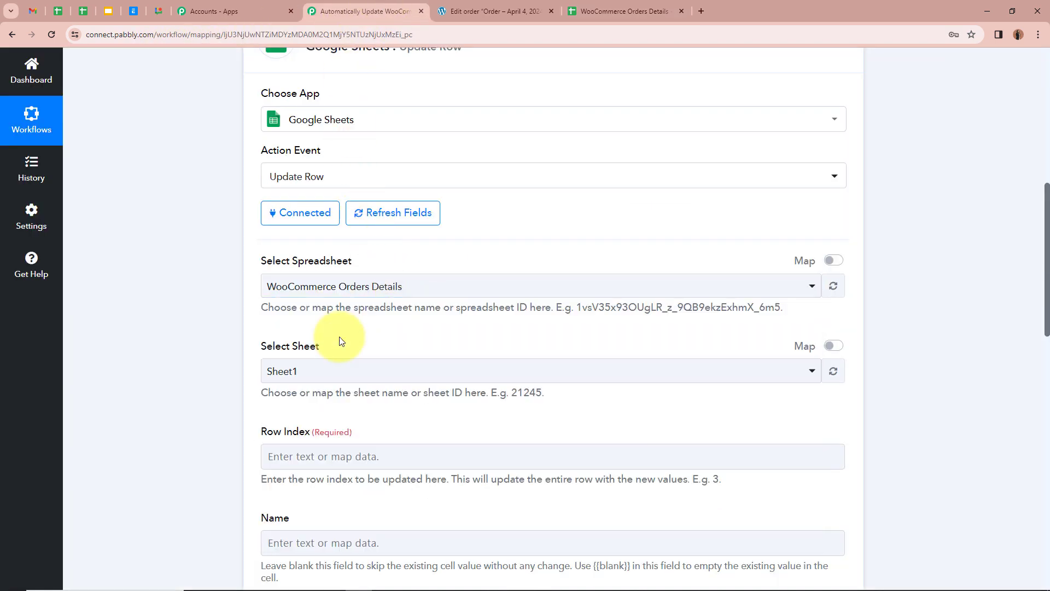
# Map the Update Row action's Row Index to the RowIndex value from the Lookup Spreadsheet Rows V2 response
pyautogui.scroll(-4, 193, 295)
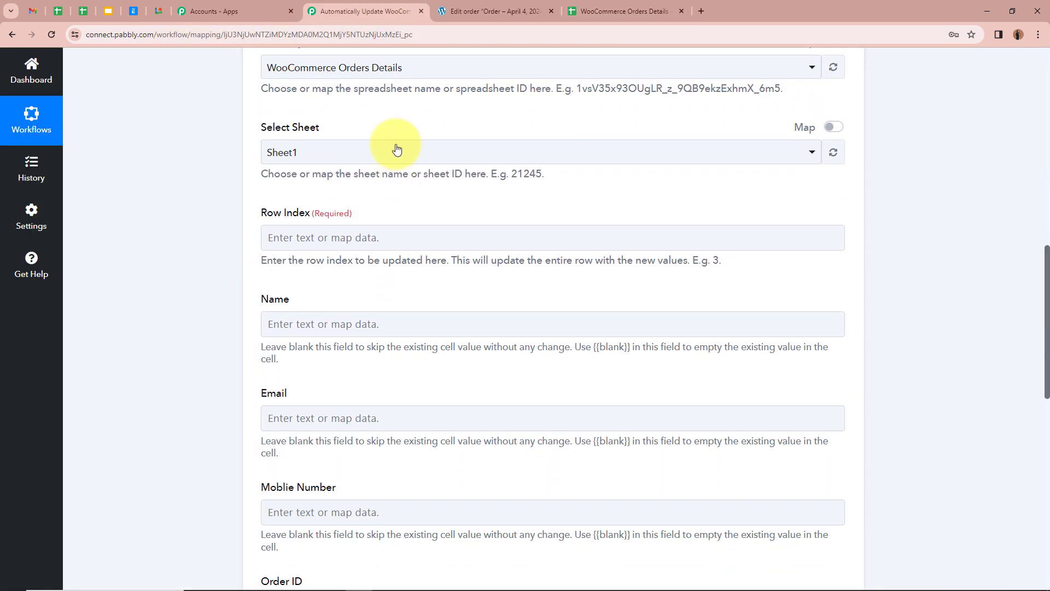
pyautogui.scroll(-1, 209, 159)
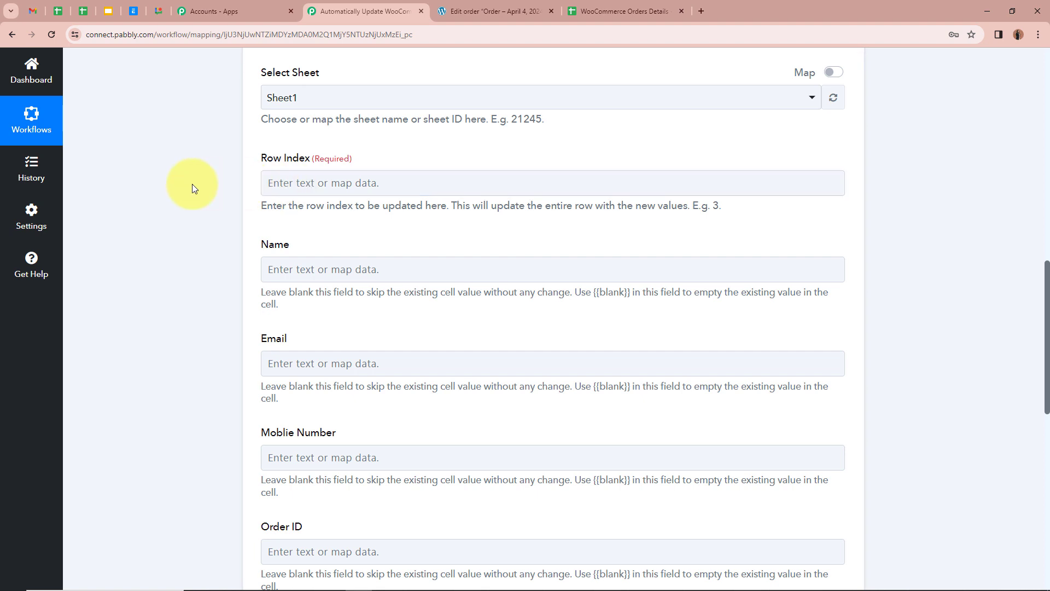
pyautogui.click(321, 183)
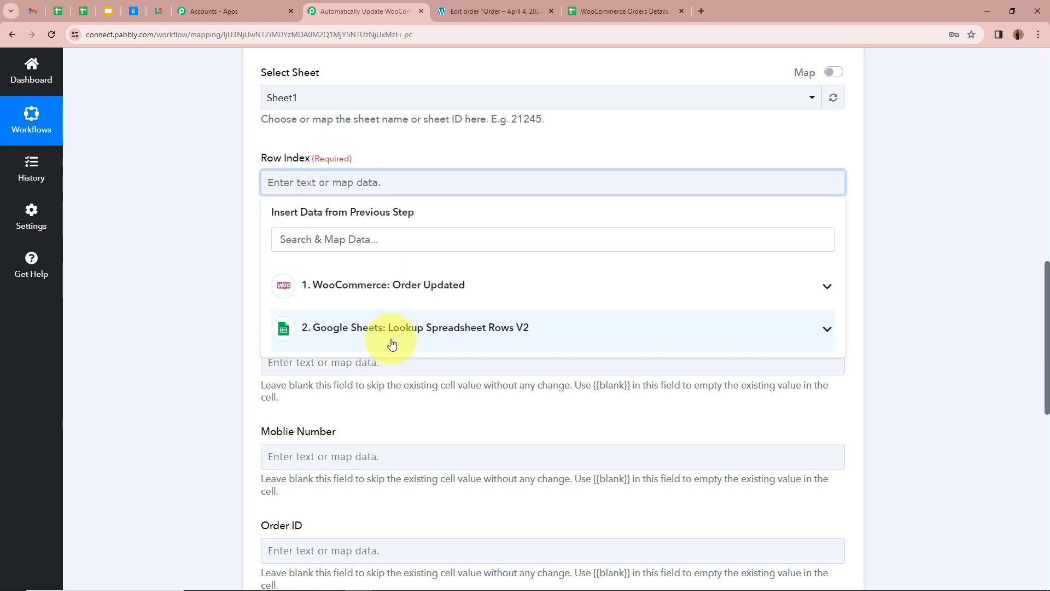
pyautogui.click(826, 330)
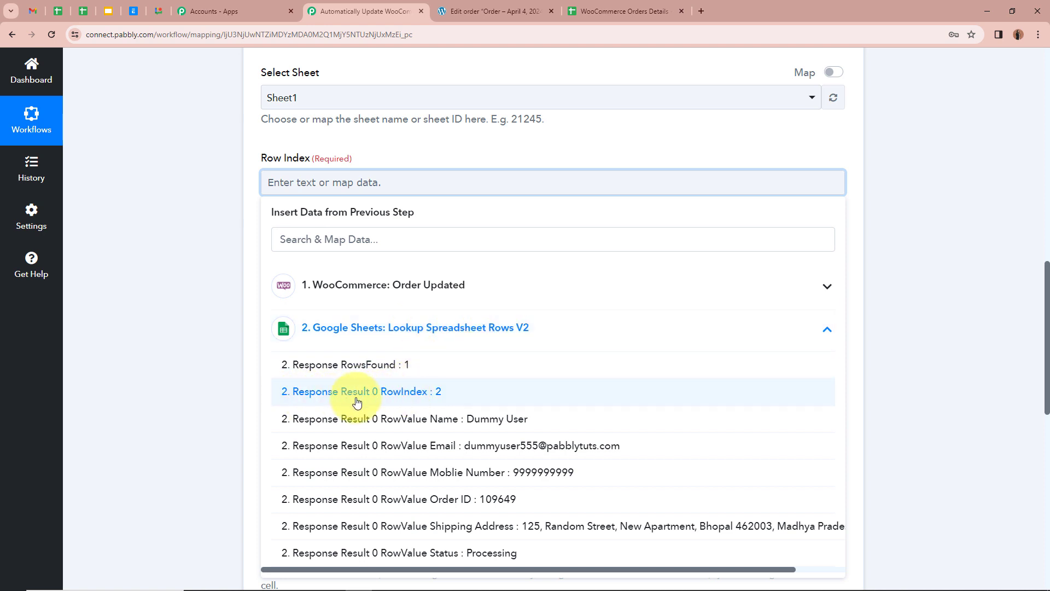
pyautogui.click(481, 399)
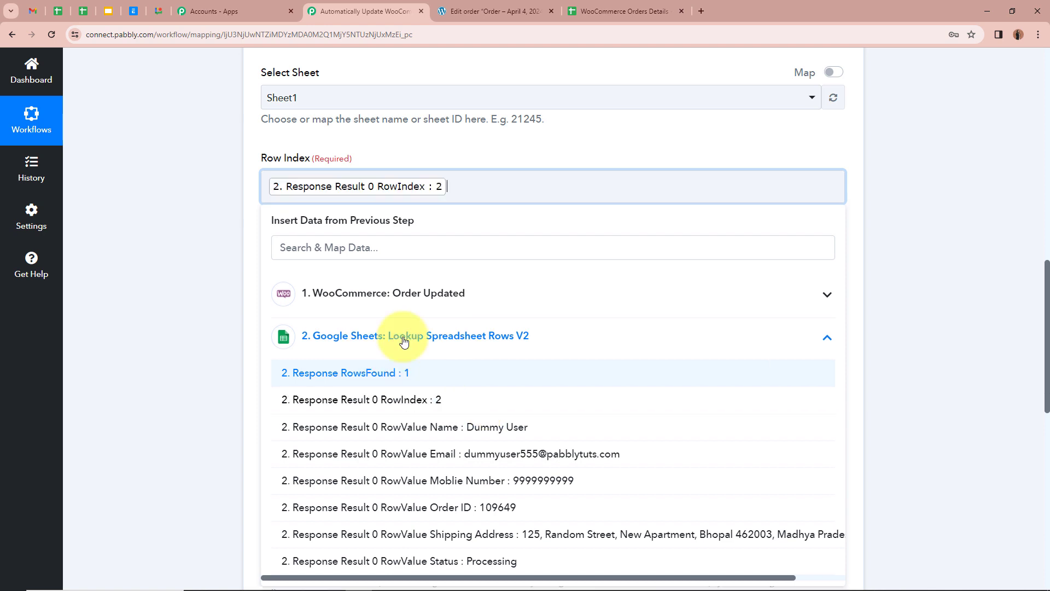
pyautogui.click(209, 197)
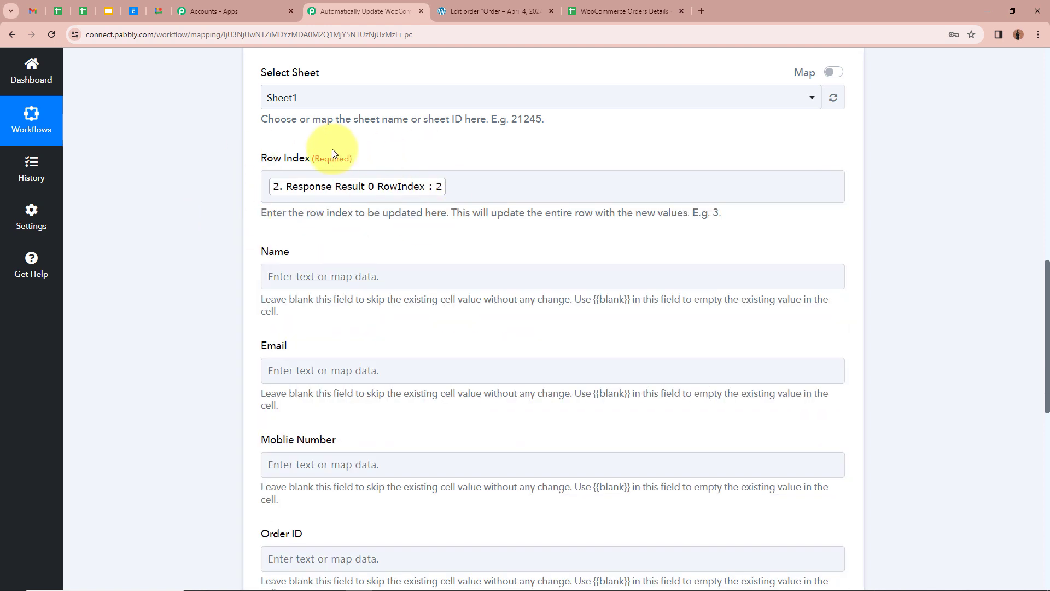
# Leave the other row fields blank and map Status to the Status value from the WooCommerce Order Updated trigger, searching for "Stat"
pyautogui.scroll(-2, 333, 149)
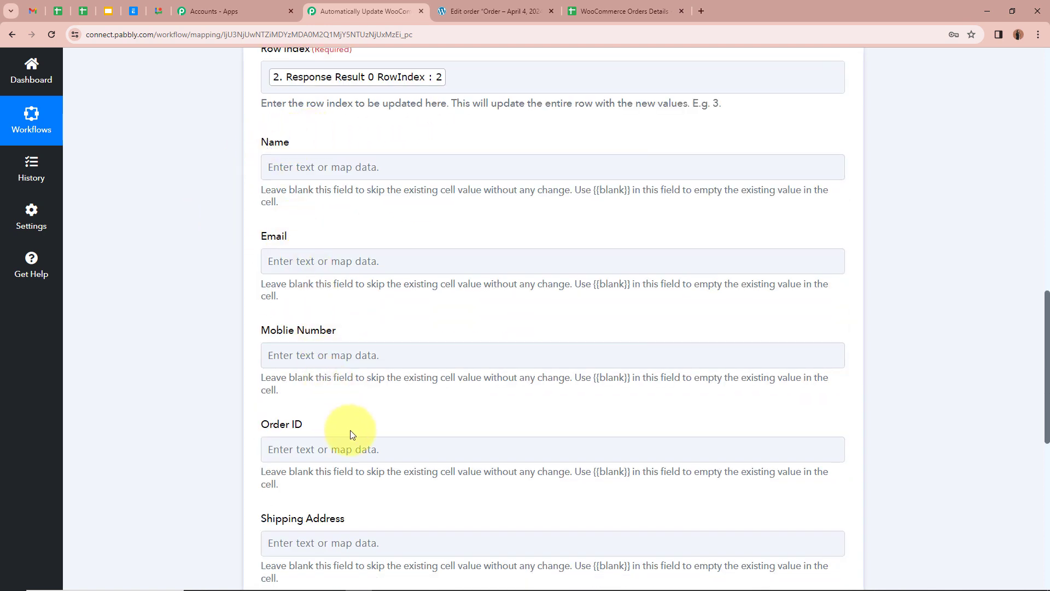
pyautogui.scroll(-2, 350, 435)
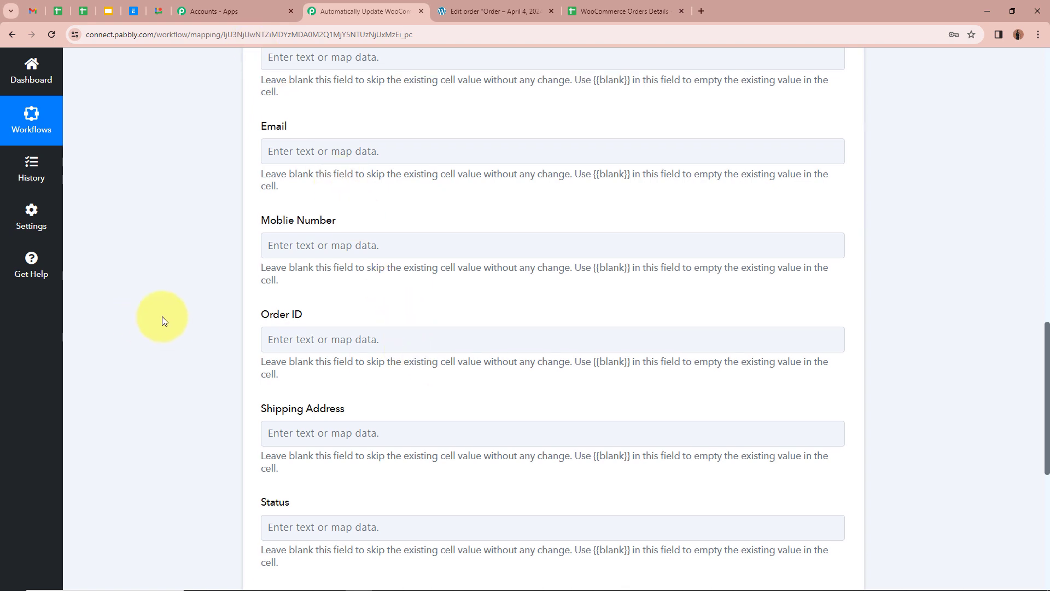
pyautogui.scroll(-1, 162, 316)
pyautogui.scroll(-2, 153, 326)
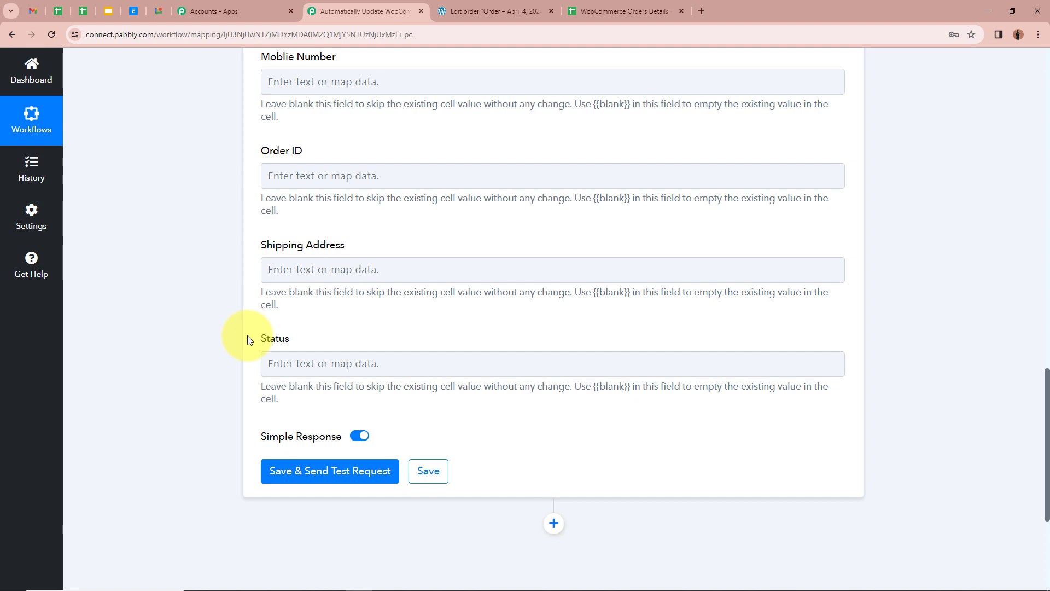
pyautogui.click(351, 363)
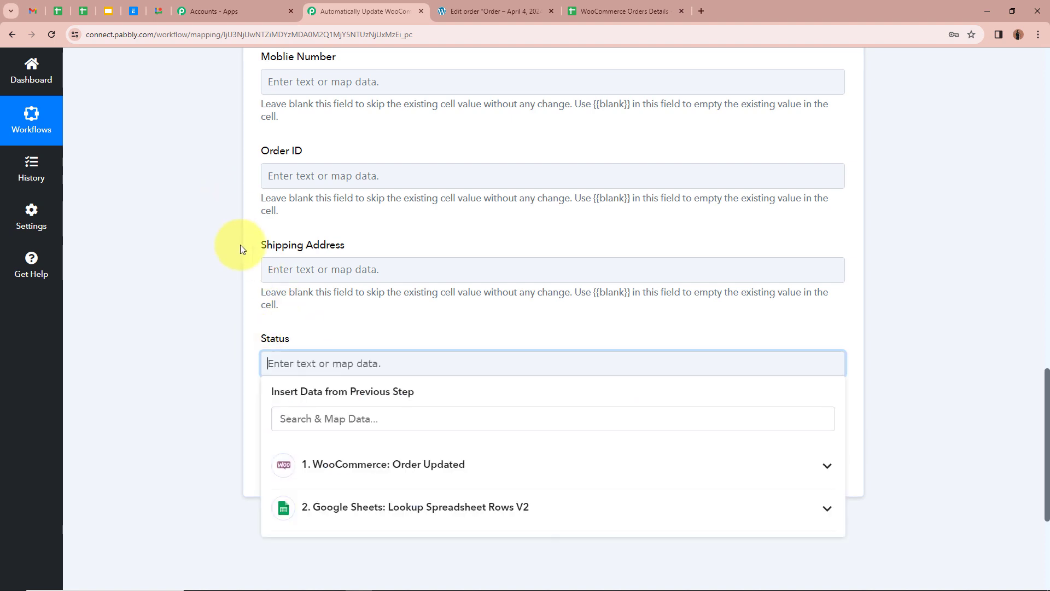
pyautogui.scroll(-2, 237, 295)
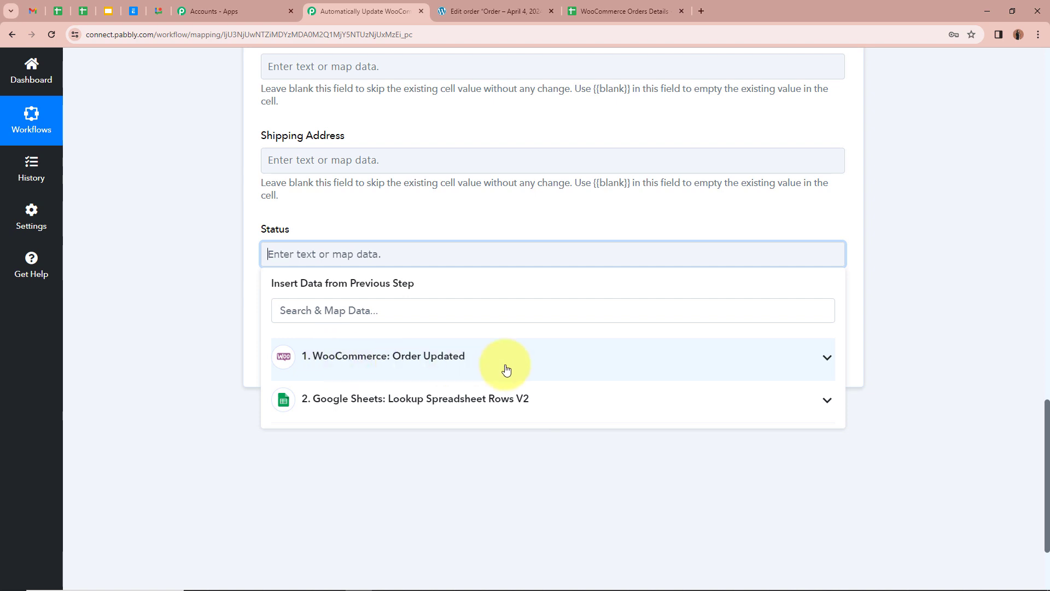
pyautogui.click(830, 366)
pyautogui.click(450, 310)
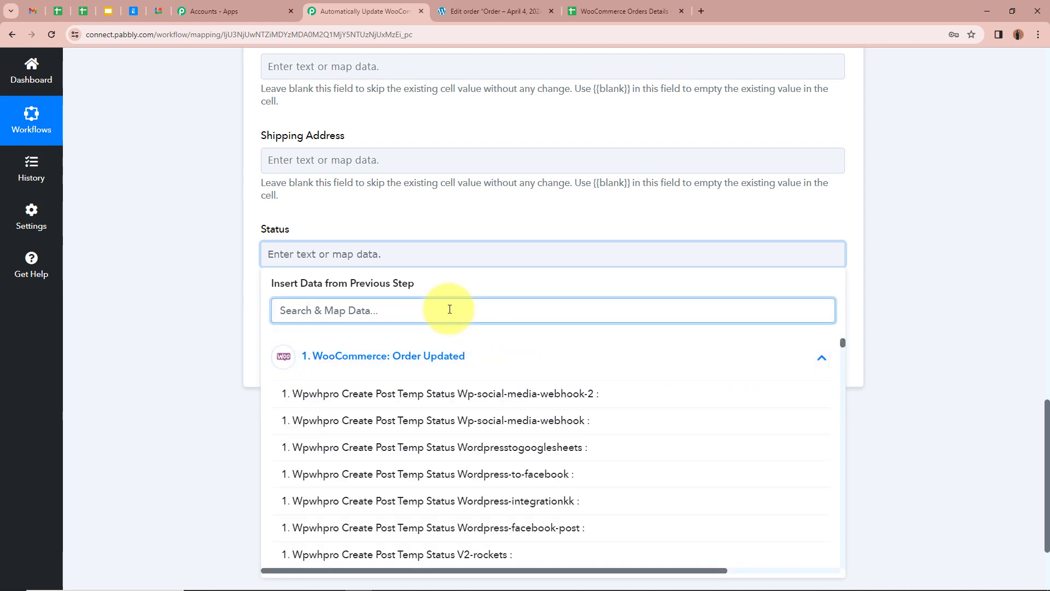
pyautogui.write('Stat')
pyautogui.scroll(-5, 311, 479)
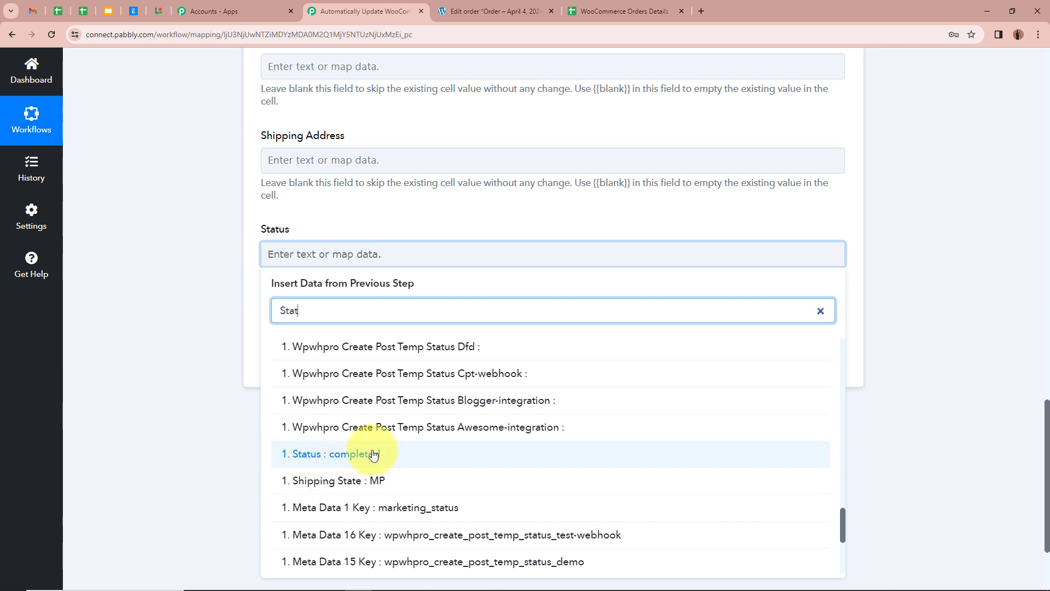
pyautogui.click(414, 459)
pyautogui.click(191, 268)
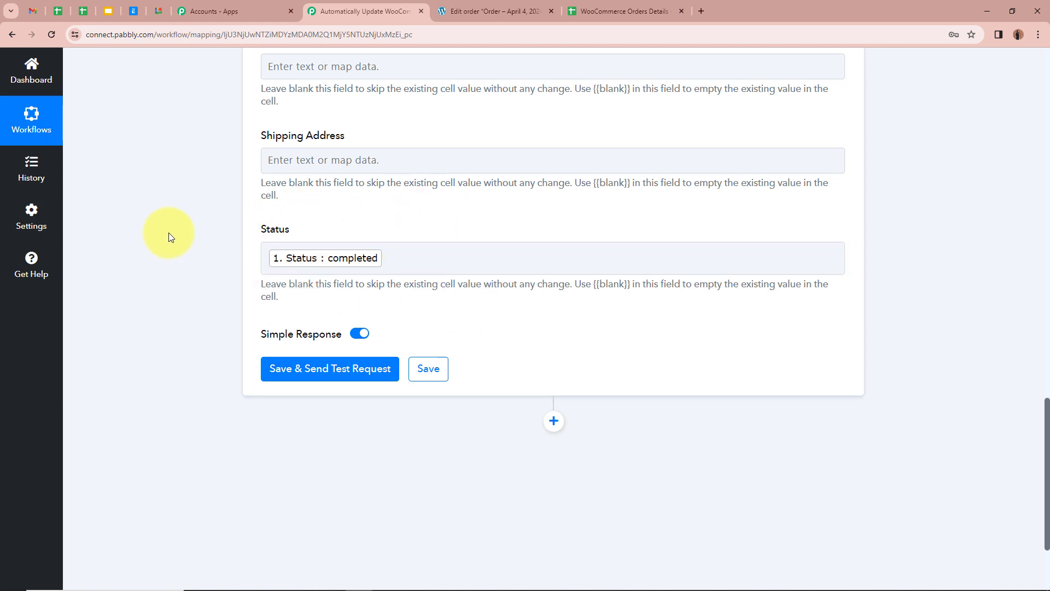
# Save the Update Row action, send a test request, and view its response
pyautogui.scroll(-1, 169, 232)
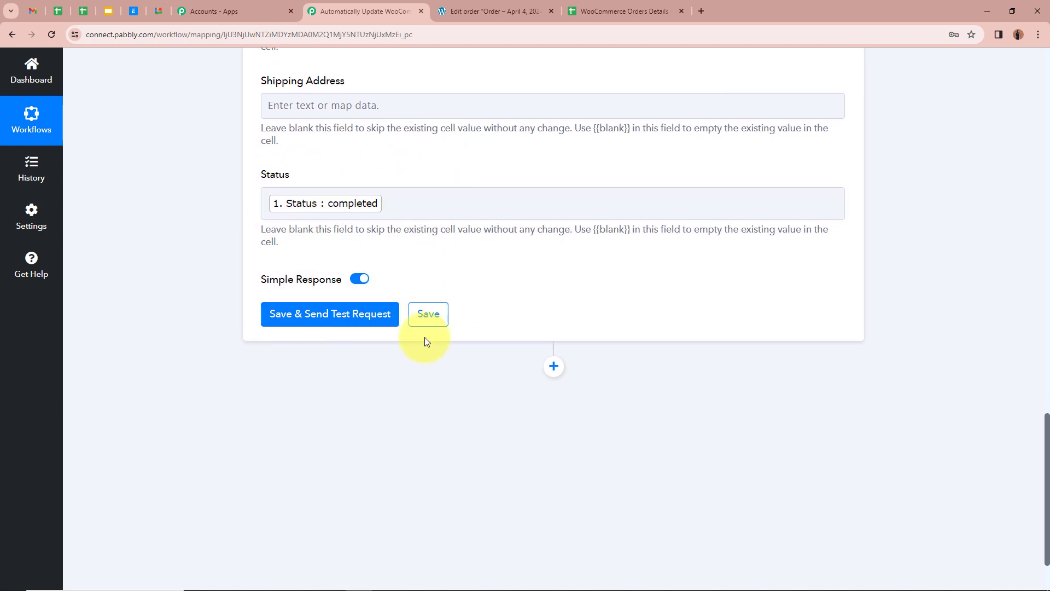
pyautogui.click(347, 313)
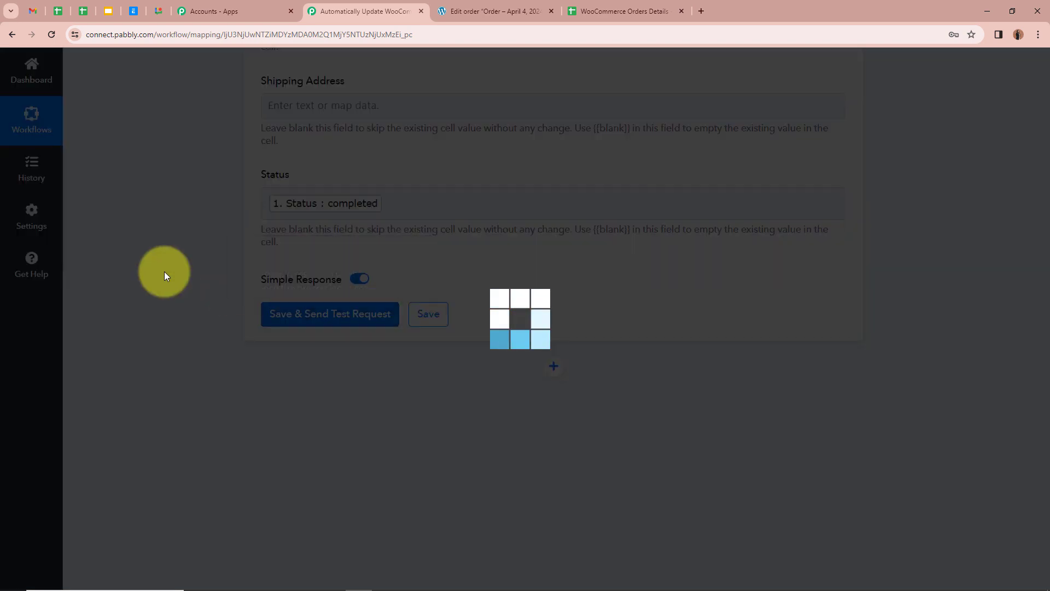
pyautogui.scroll(-2, 164, 271)
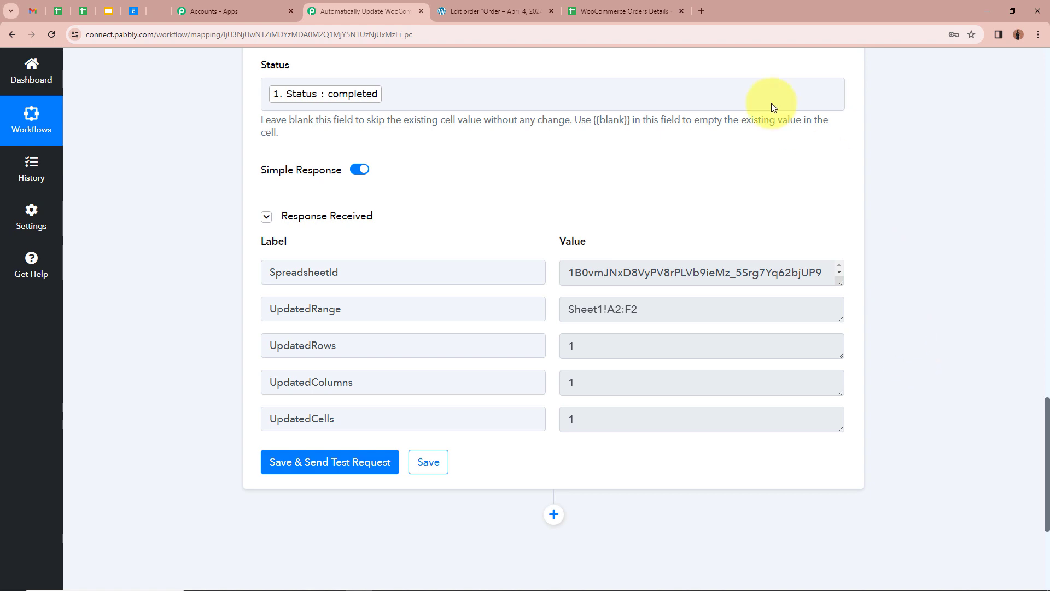
# Check the order ID and Status cells in row 2 of the WooCommerce Orders Details spreadsheet
pyautogui.click(624, 11)
pyautogui.moveTo(265, 561); pyautogui.dragTo(363, 562)
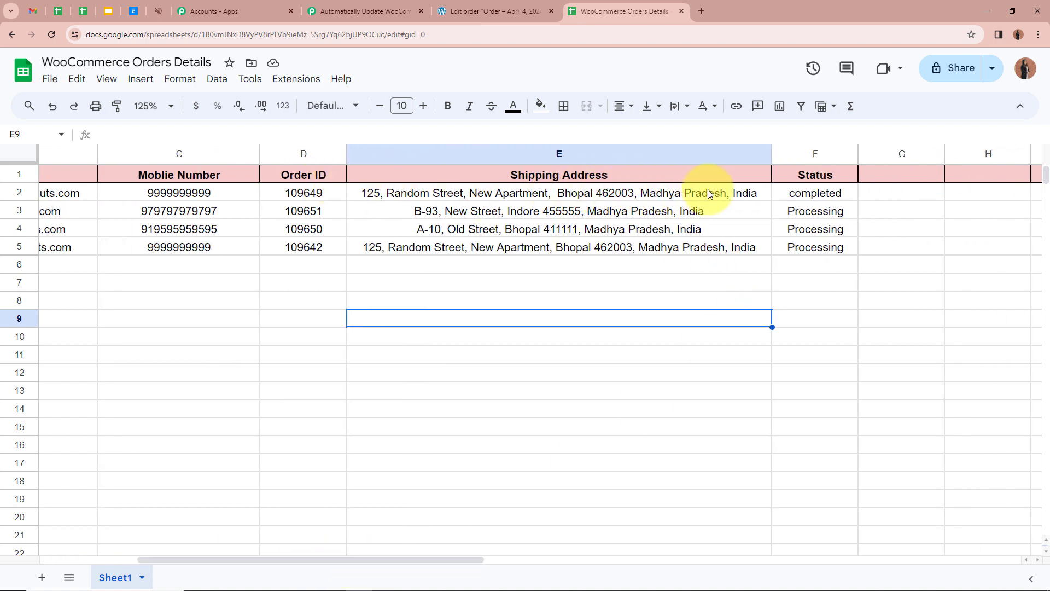
pyautogui.click(325, 193)
pyautogui.click(797, 193)
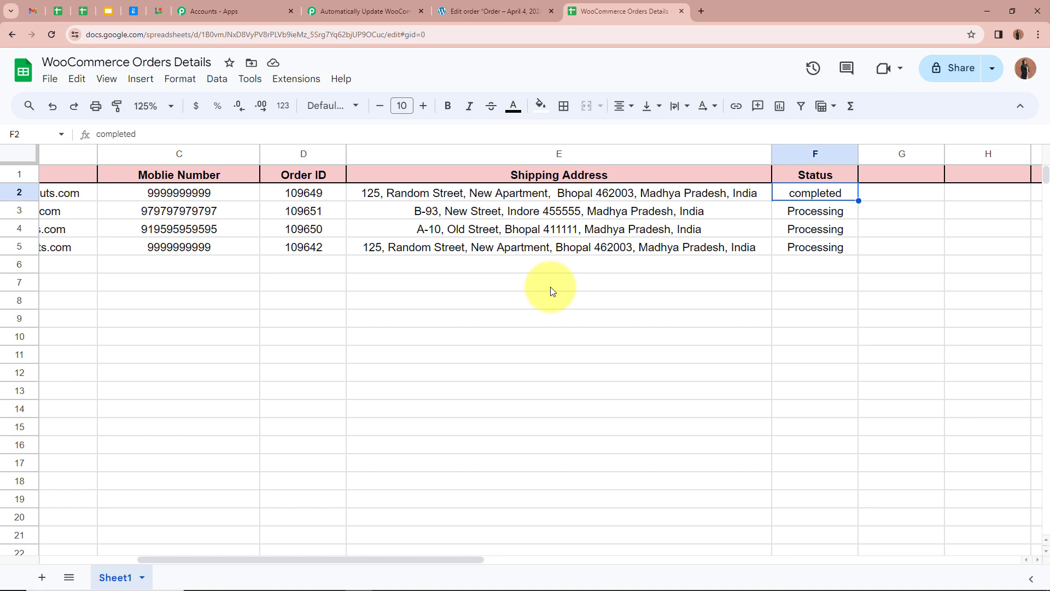
# Open the orders list in WooCommerce and look up the customer and order ID in row 3 of the spreadsheet
pyautogui.click(494, 5)
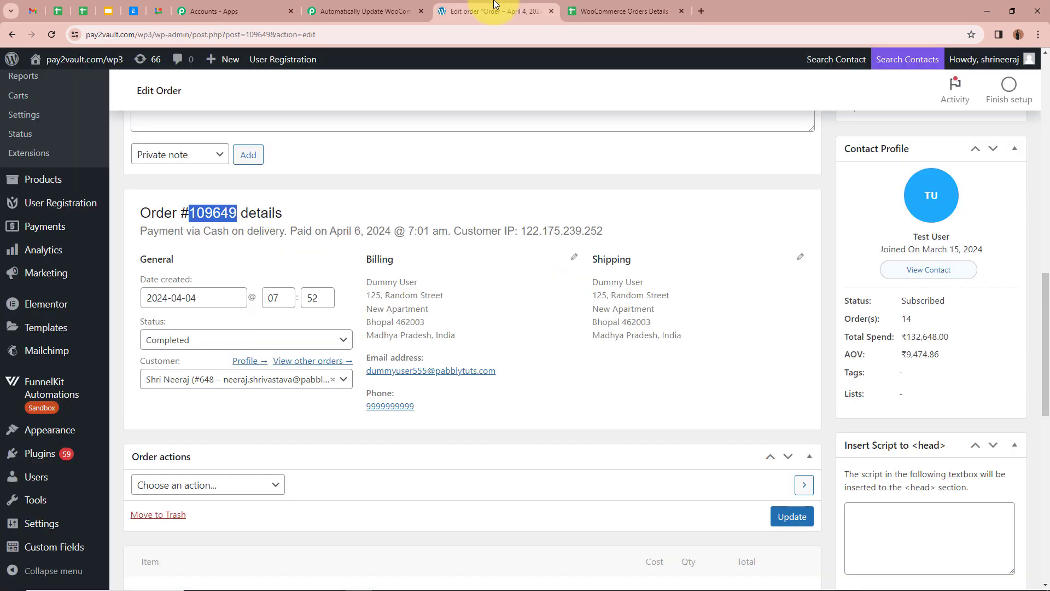
pyautogui.scroll(3, 21, 279)
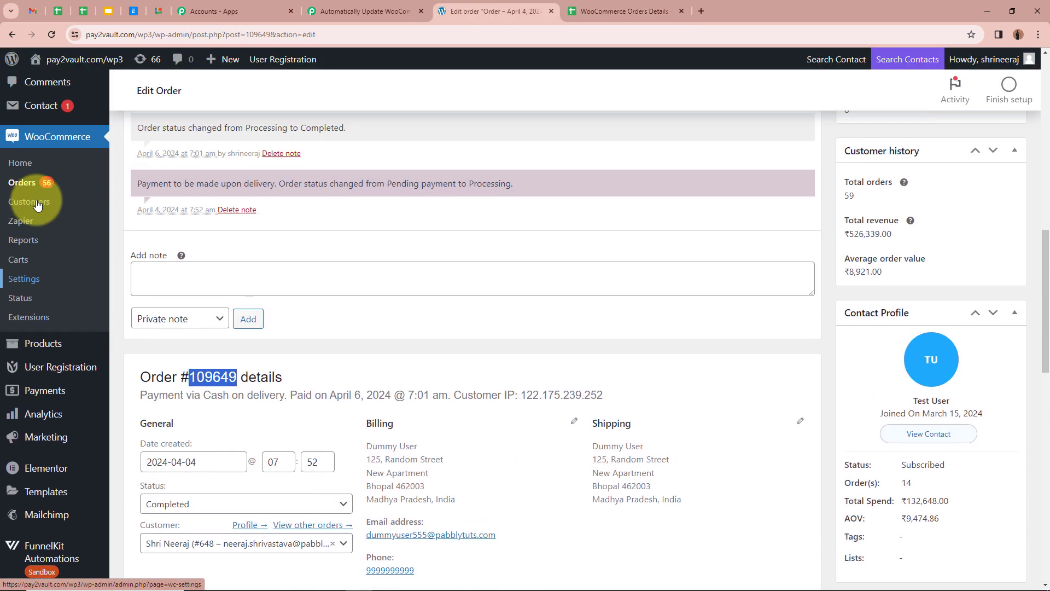
pyautogui.click(37, 182)
pyautogui.click(602, 10)
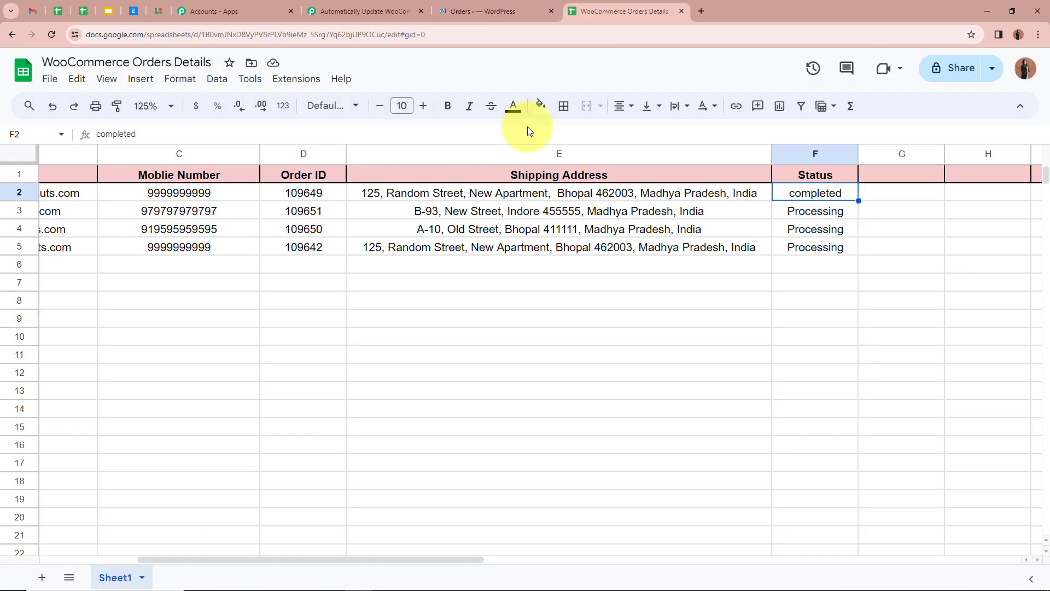
pyautogui.moveTo(356, 559); pyautogui.dragTo(151, 556)
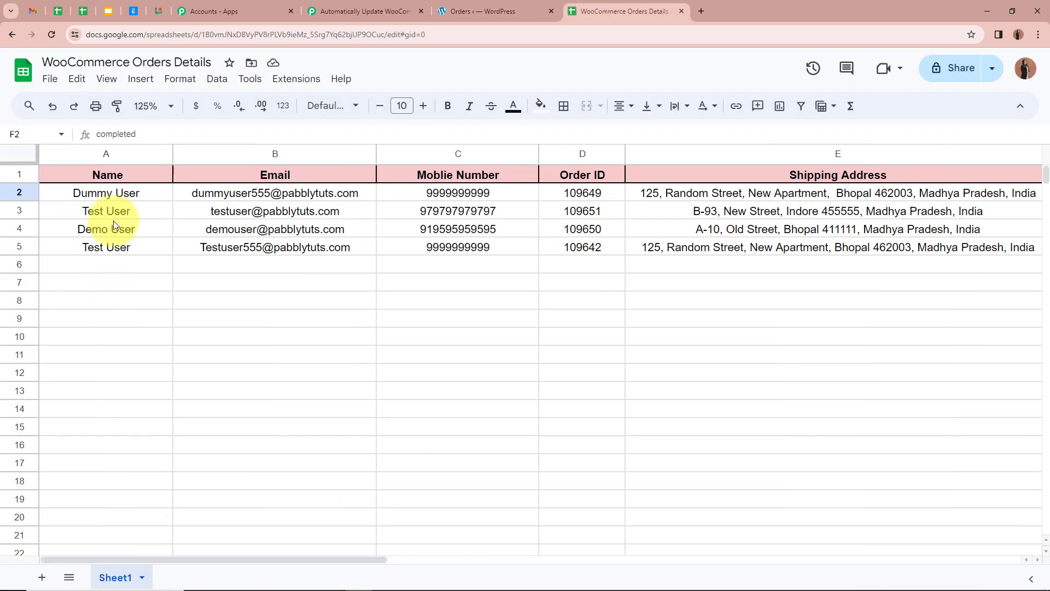
pyautogui.click(126, 214)
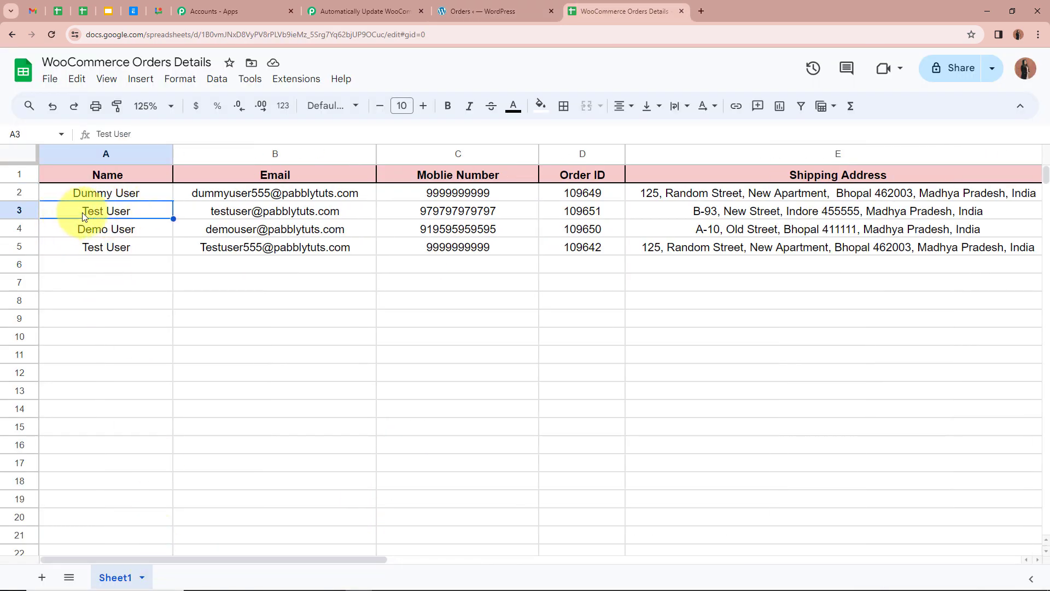
pyautogui.click(569, 209)
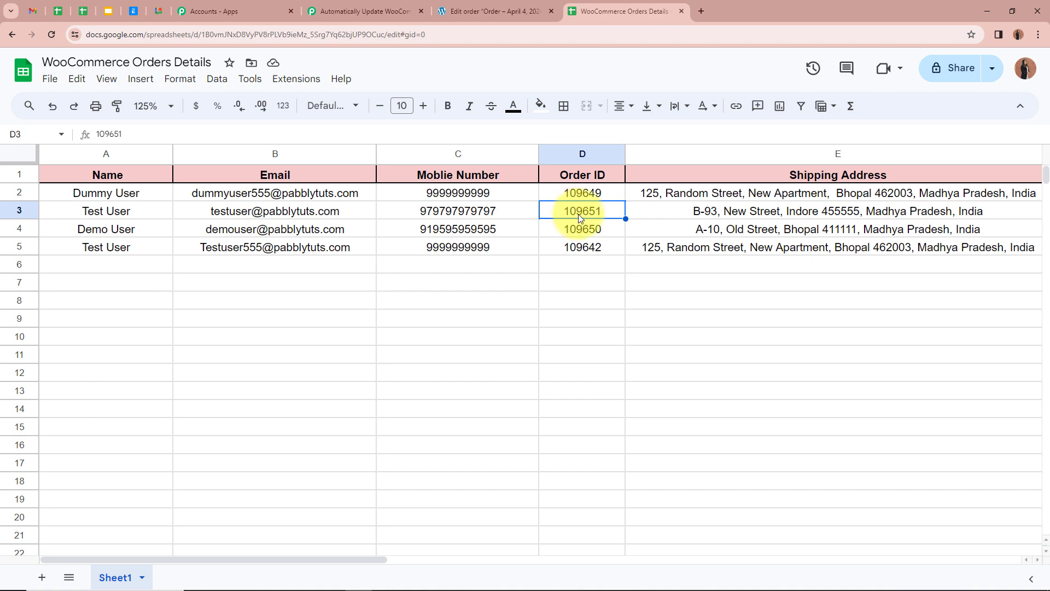
# Return to the WooCommerce orders list and open the ₹850.00 order that matches row 3 of the spreadsheet
pyautogui.click(514, 10)
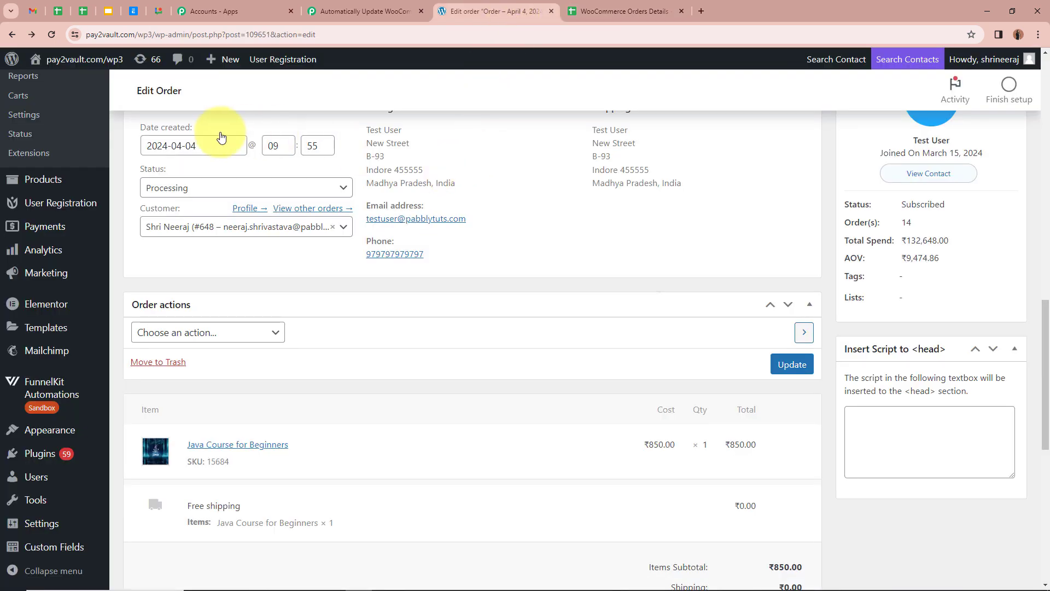
pyautogui.scroll(2, 53, 171)
pyautogui.scroll(1, 53, 171)
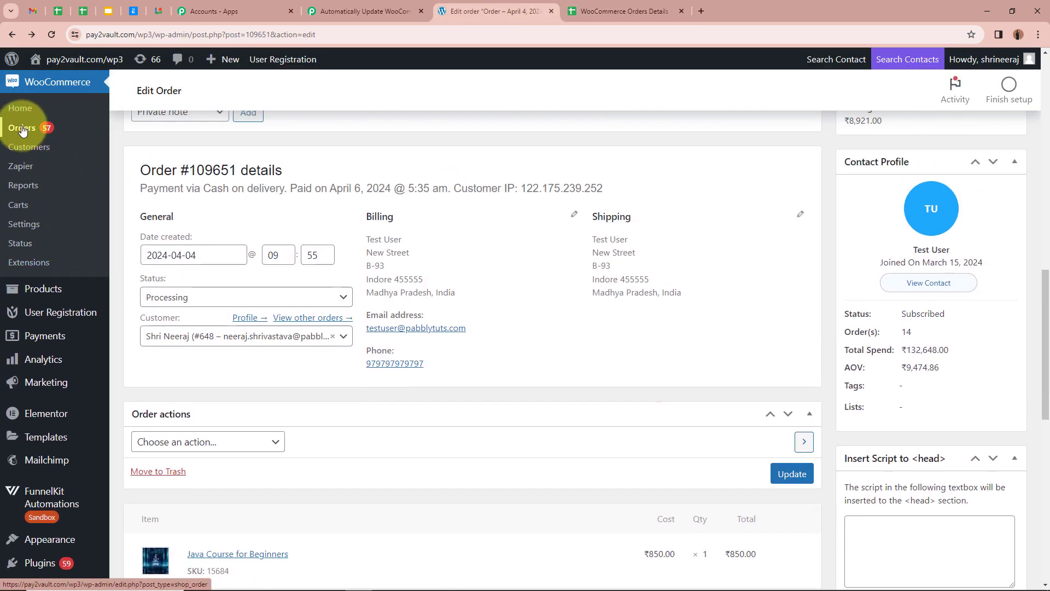
pyautogui.click(22, 127)
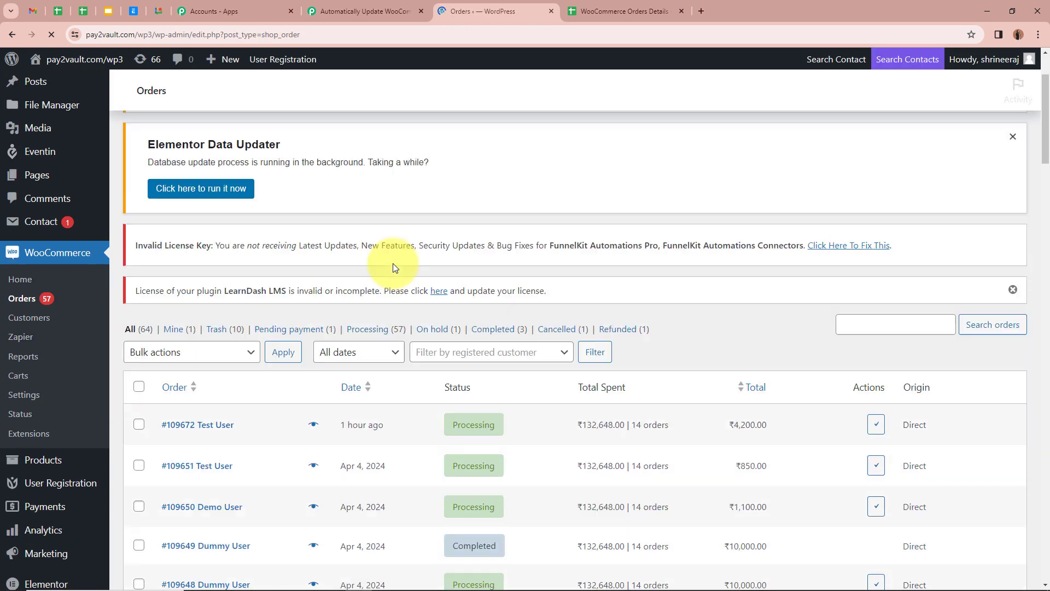
pyautogui.scroll(-5, 176, 298)
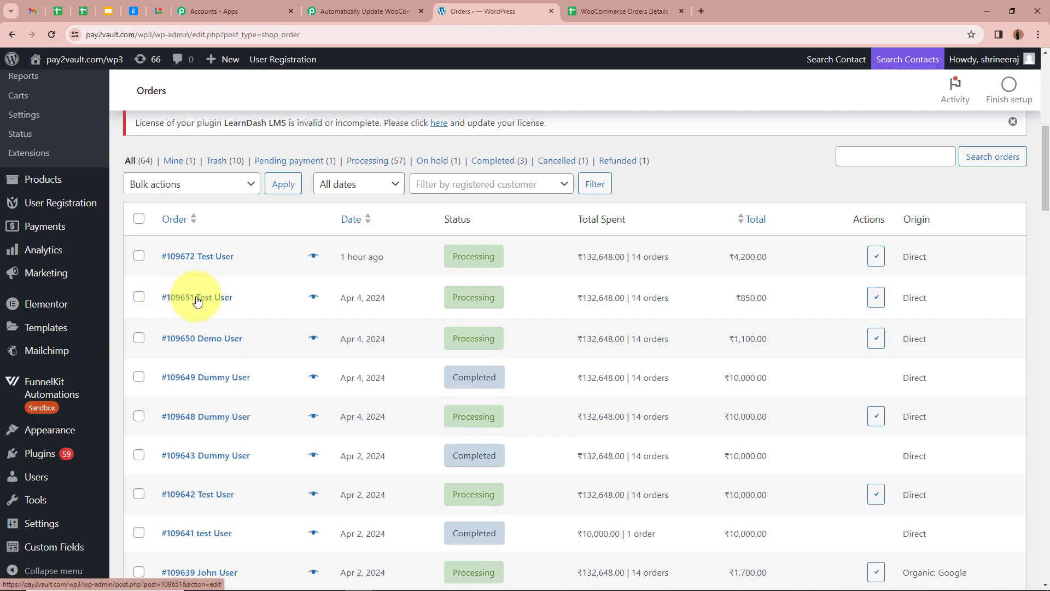
pyautogui.click(196, 299)
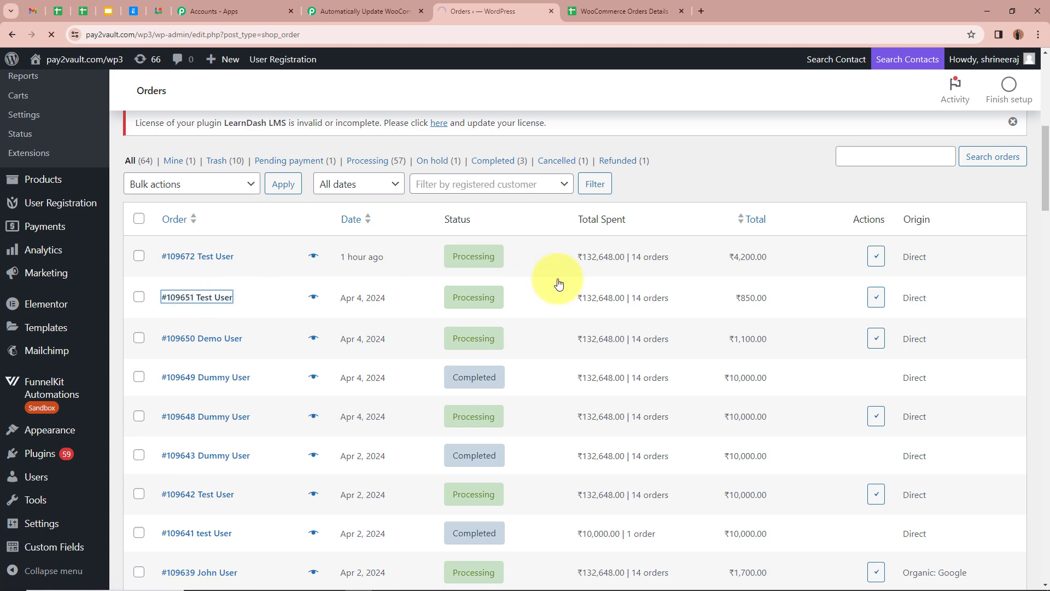
# Set the ₹850.00 order's status to Completed, update the order, and review its order notes
pyautogui.scroll(-5, 558, 282)
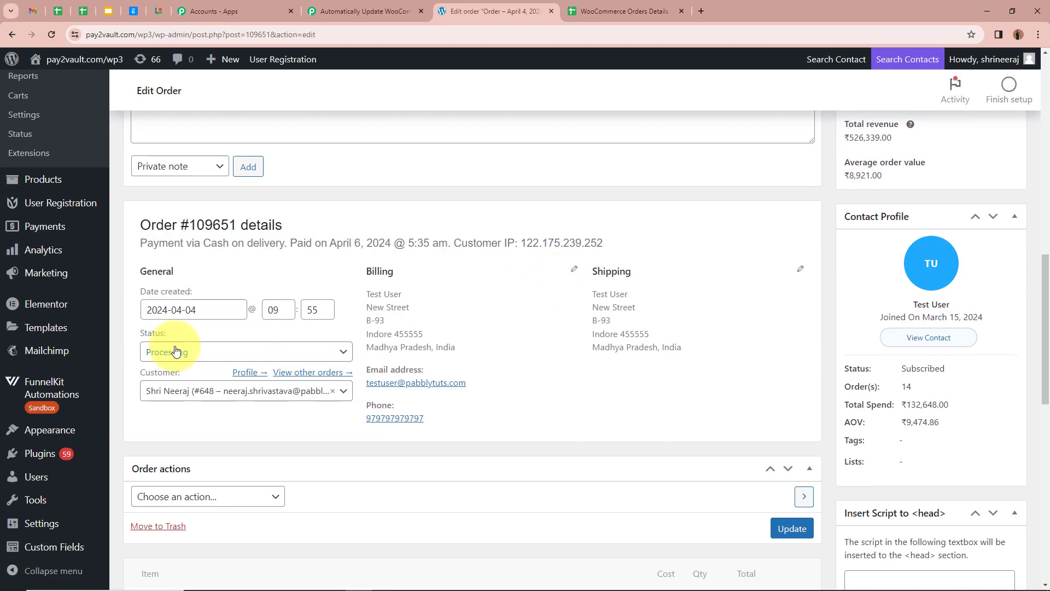
pyautogui.click(234, 350)
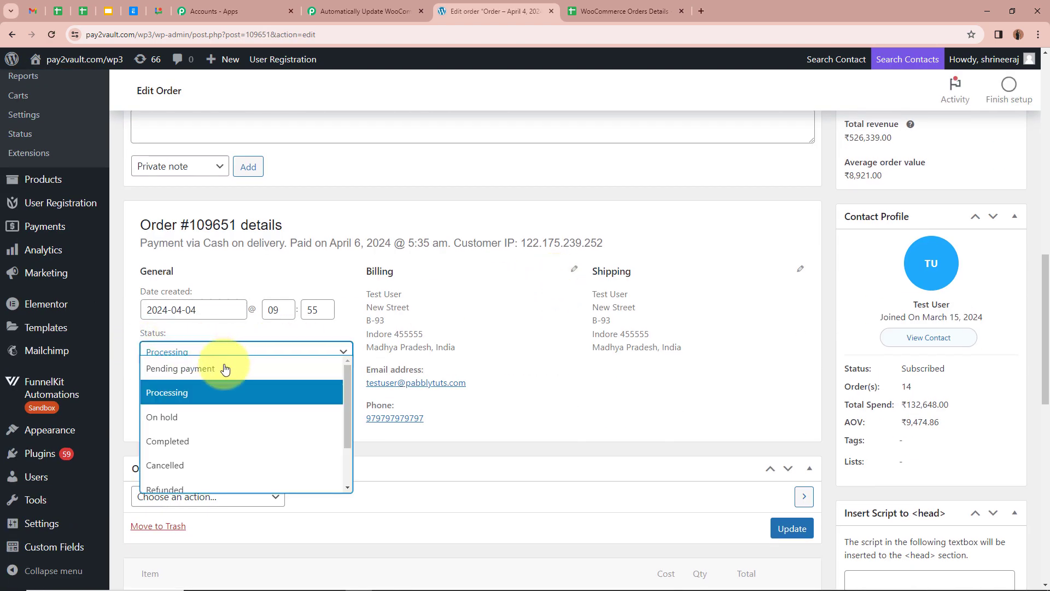
pyautogui.click(206, 448)
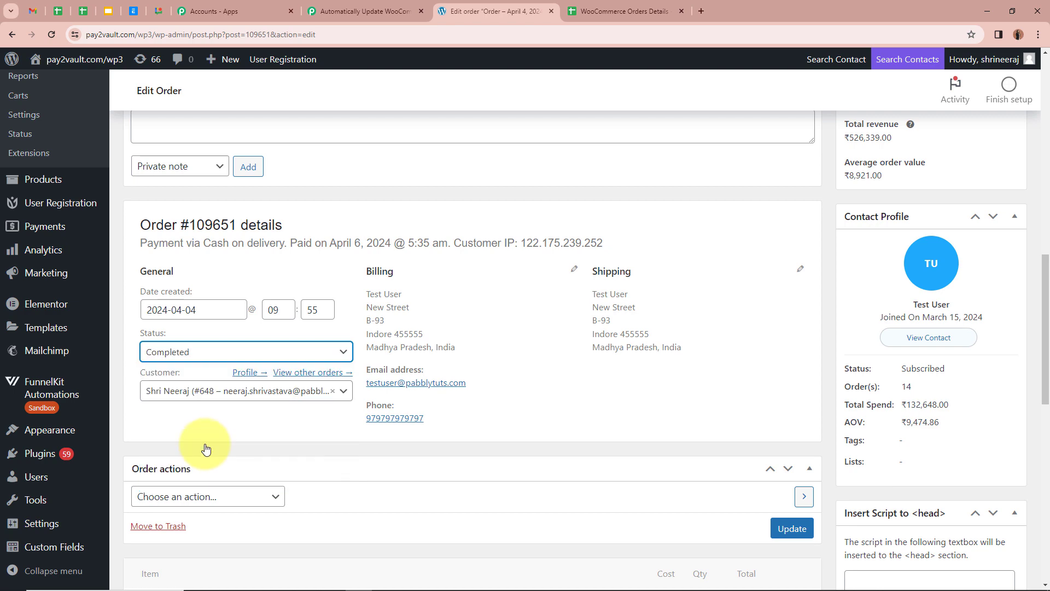
pyautogui.click(801, 532)
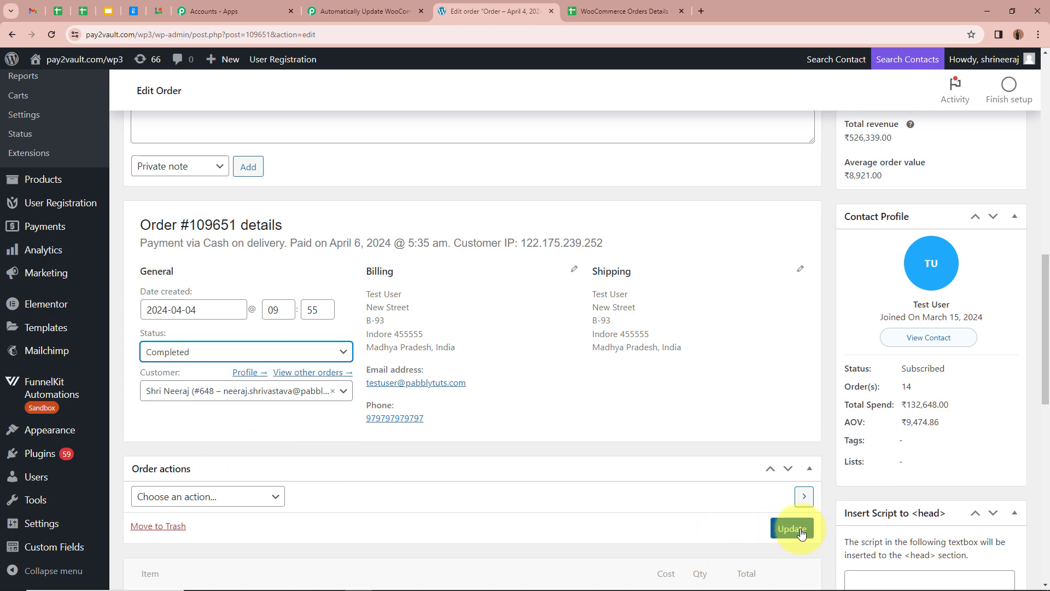
pyautogui.scroll(-2, 581, 370)
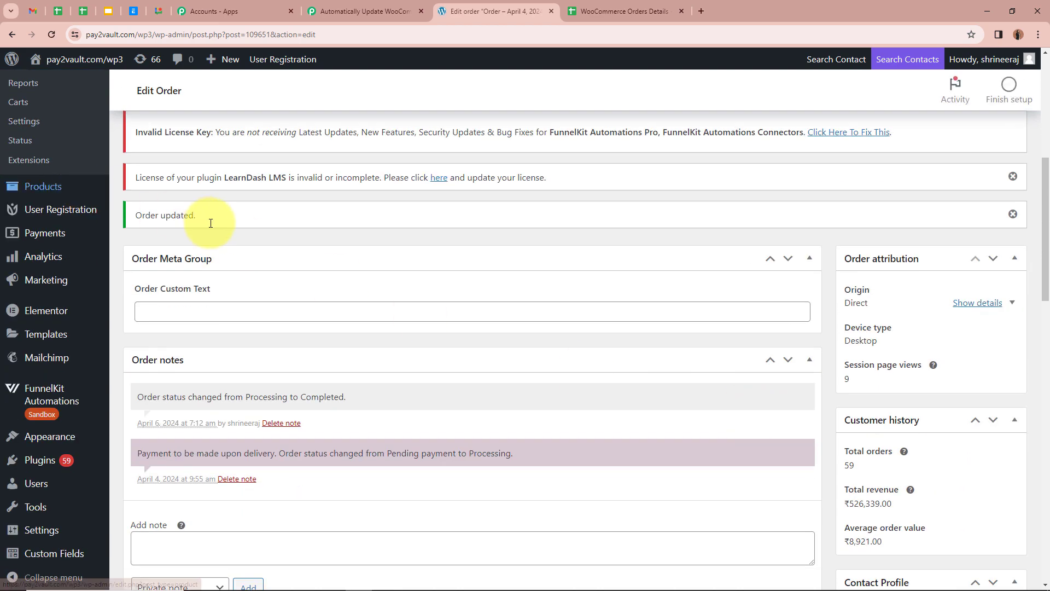
pyautogui.scroll(-2, 141, 214)
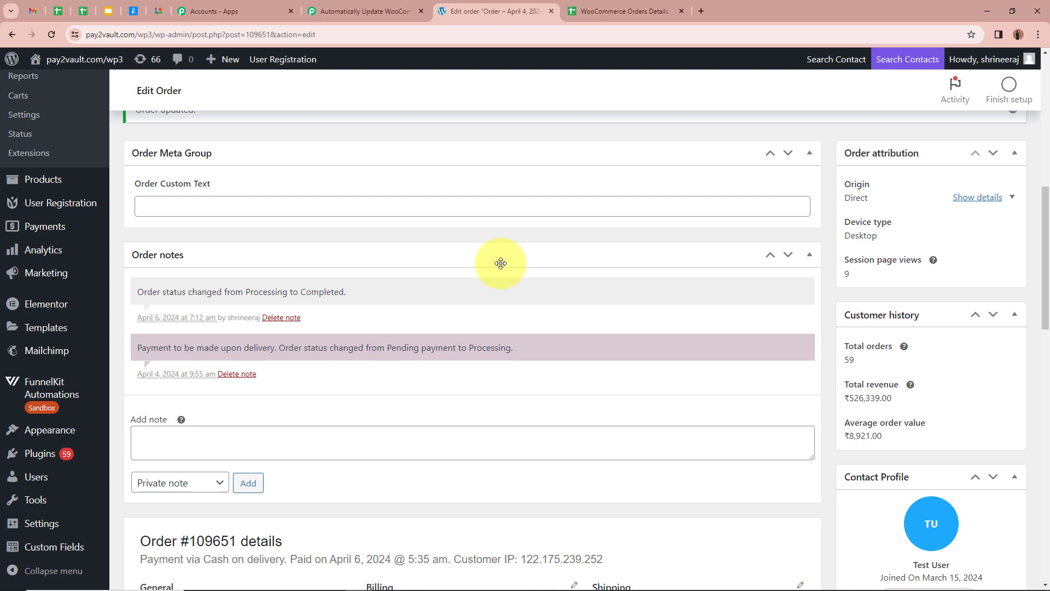
# Check the Status cell in row 3 of the WooCommerce Orders Details spreadsheet, and return to the Pabbly Connect workflow
pyautogui.click(624, 11)
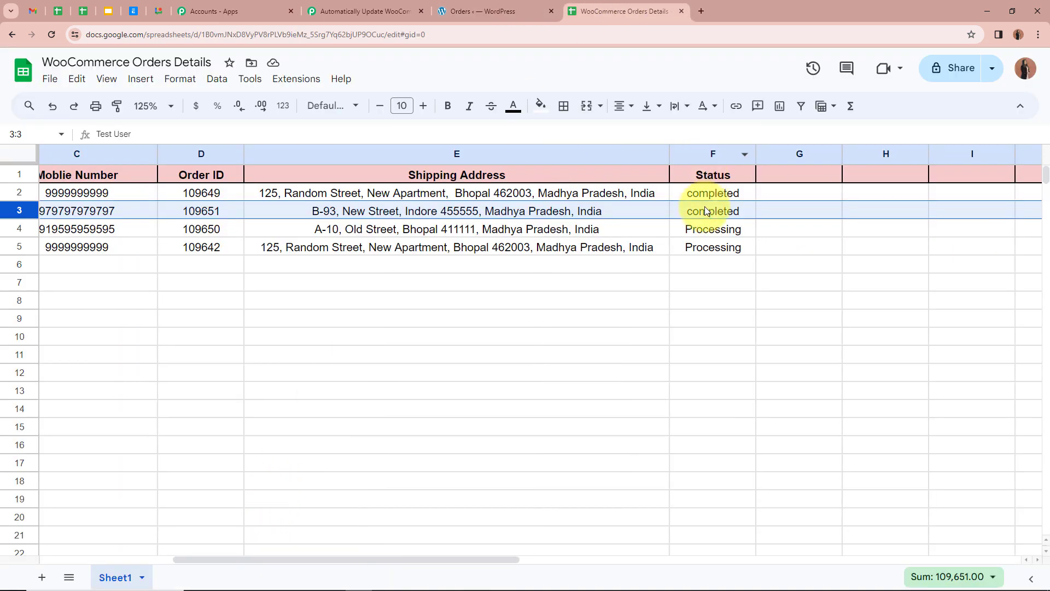
pyautogui.click(708, 211)
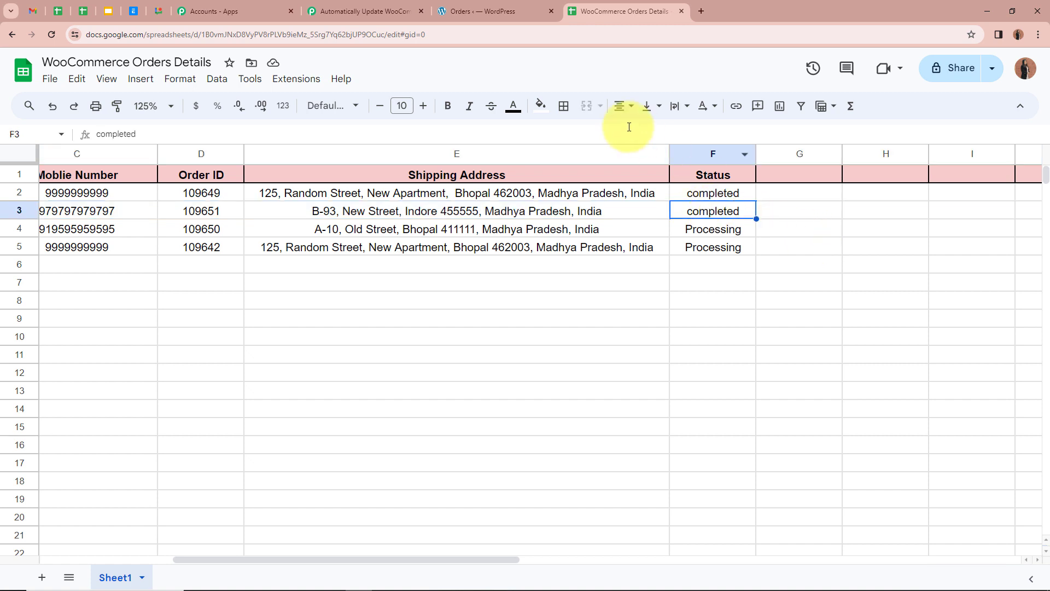
pyautogui.click(363, 9)
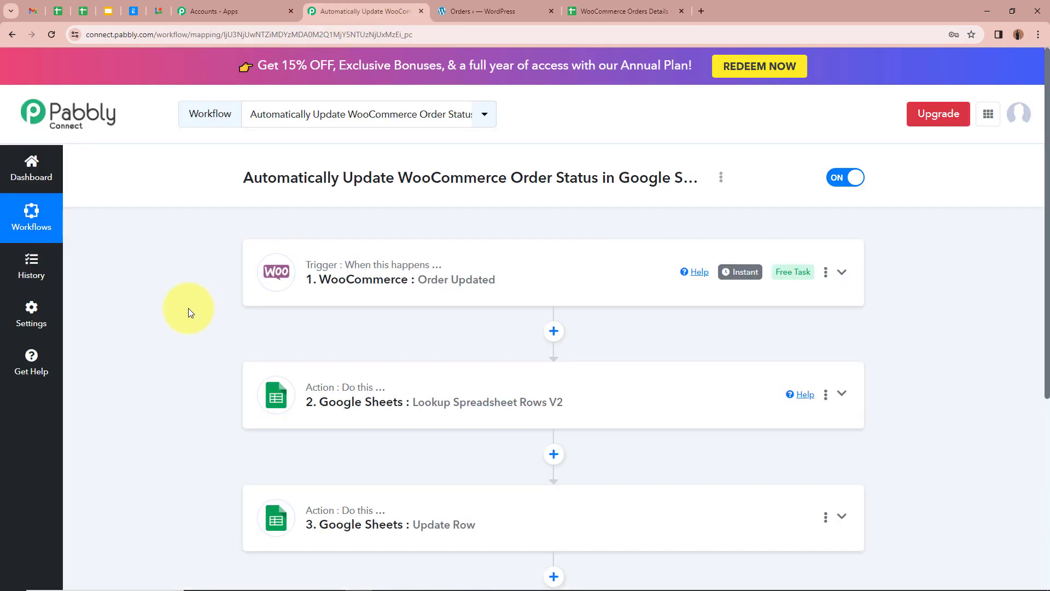